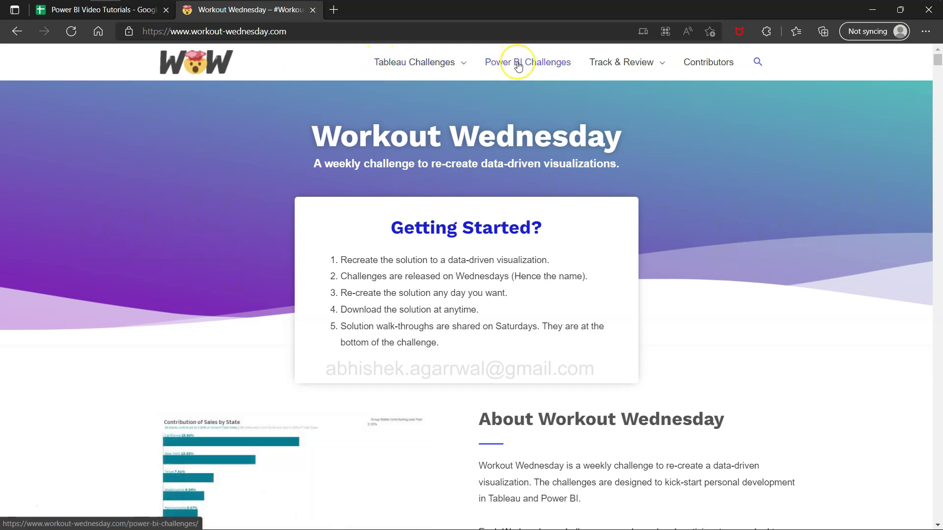
Open the Power BI Challenges page of the Workout Wednesday site.
mouse_move(451, 66)
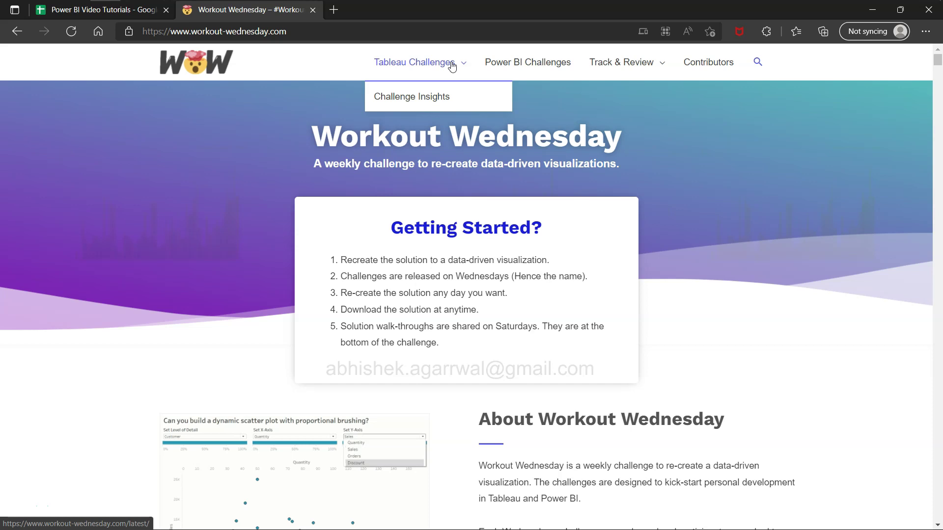
left_click(471, 68)
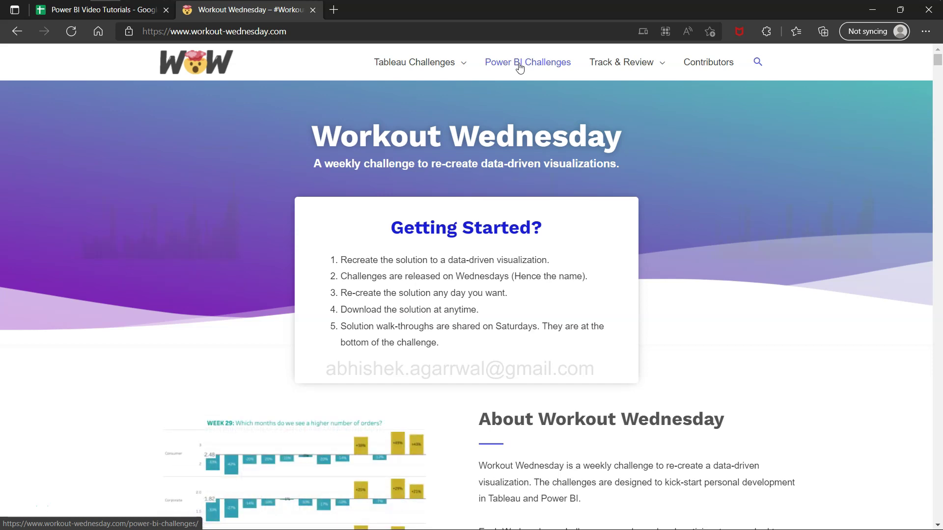
left_click(445, 64)
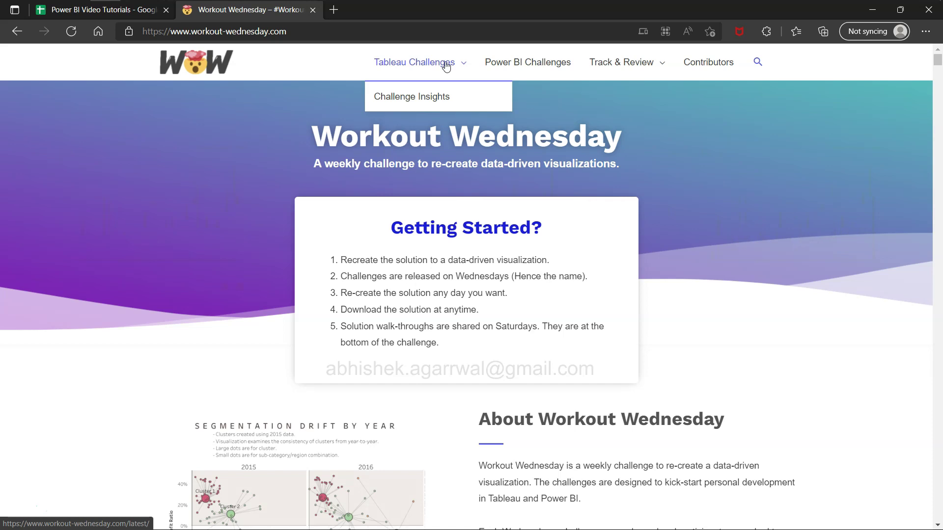
left_click(523, 64)
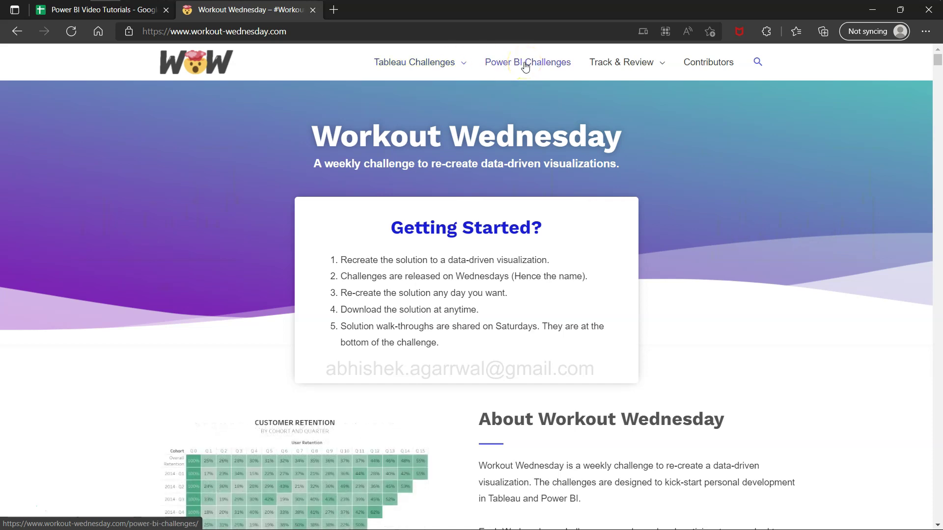
left_click(524, 66)
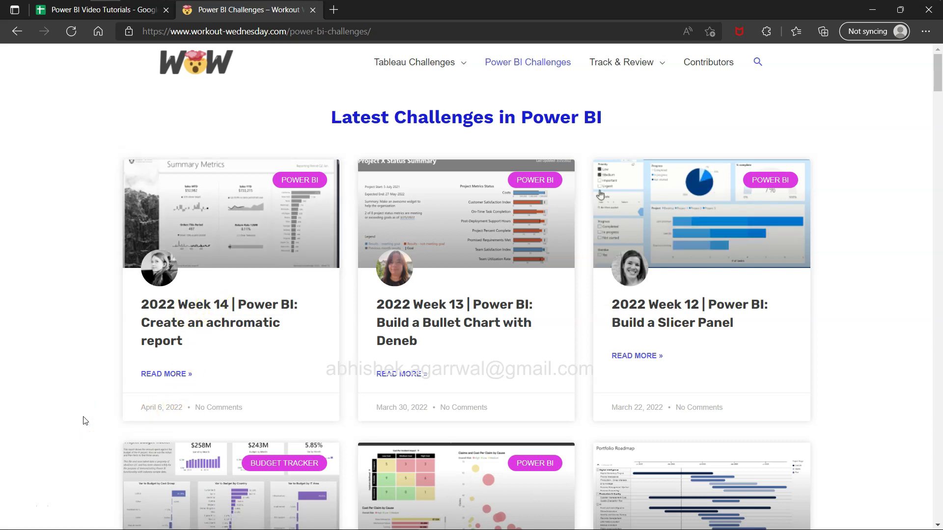
Open the oldest Power BI challenge, 2021 Week 1 "Connecting To & Modeling Data", in a new browser tab and switch to it.
left_click(22, 353)
scroll(22, 352, "down", 10)
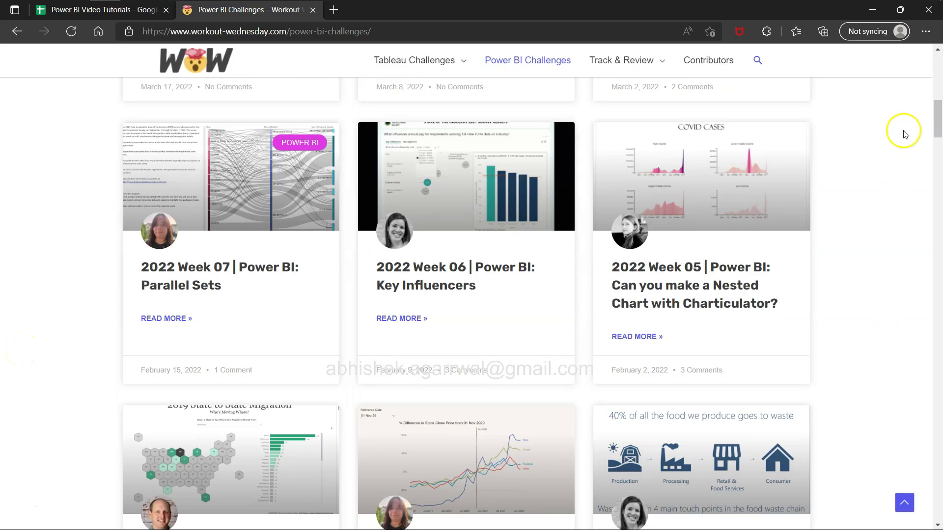
left_click_drag(936, 121, 938, 510)
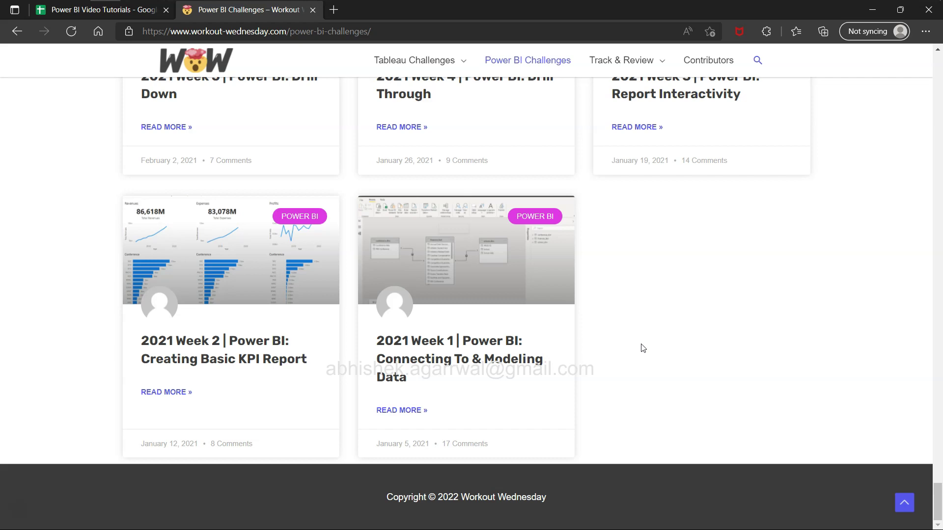
scroll(642, 348, "up", 20)
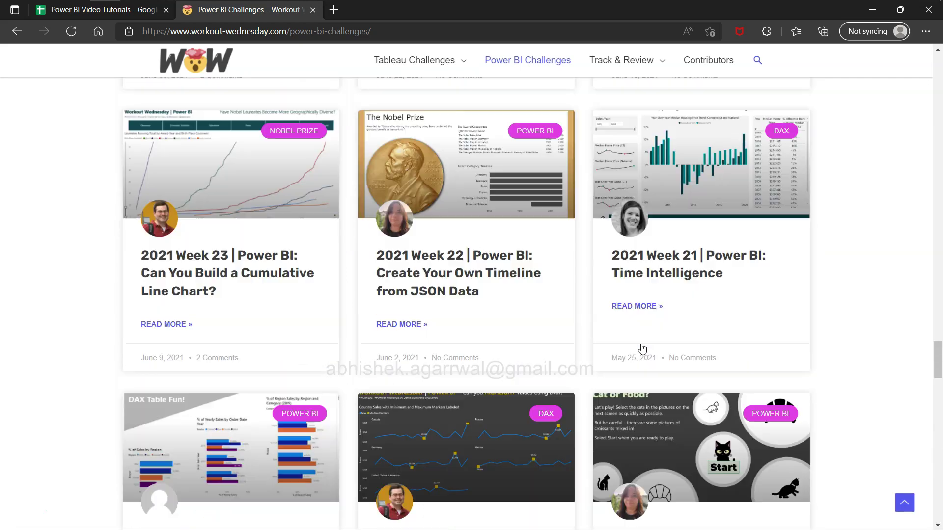
scroll(643, 348, "up", 20)
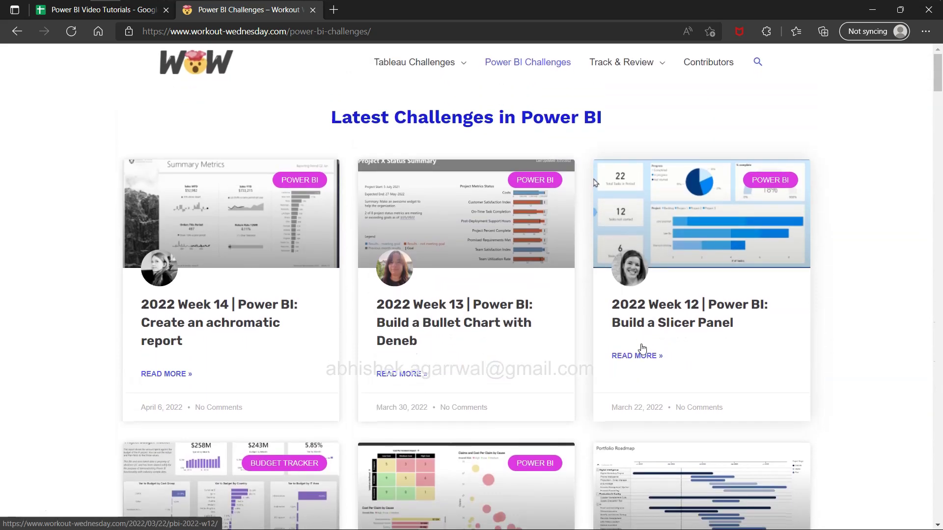
scroll(74, 305, "down", 20)
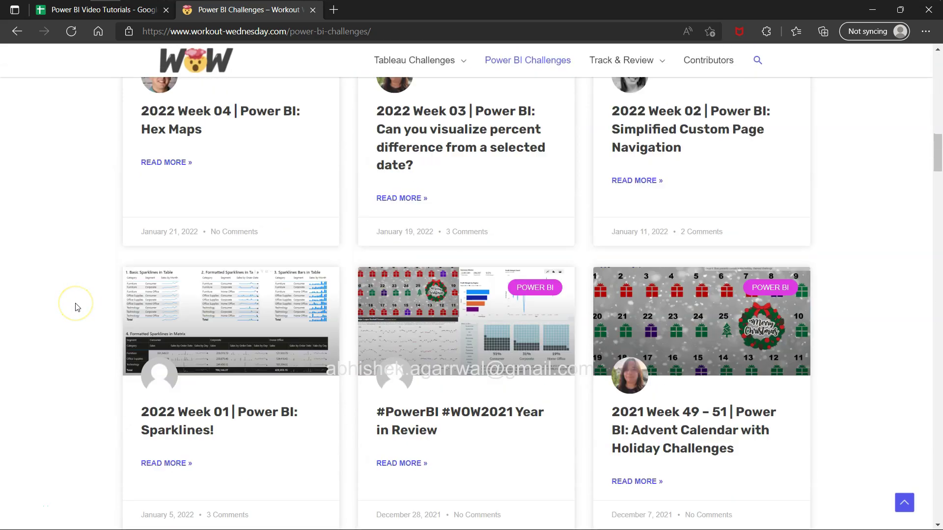
scroll(77, 308, "down", 20)
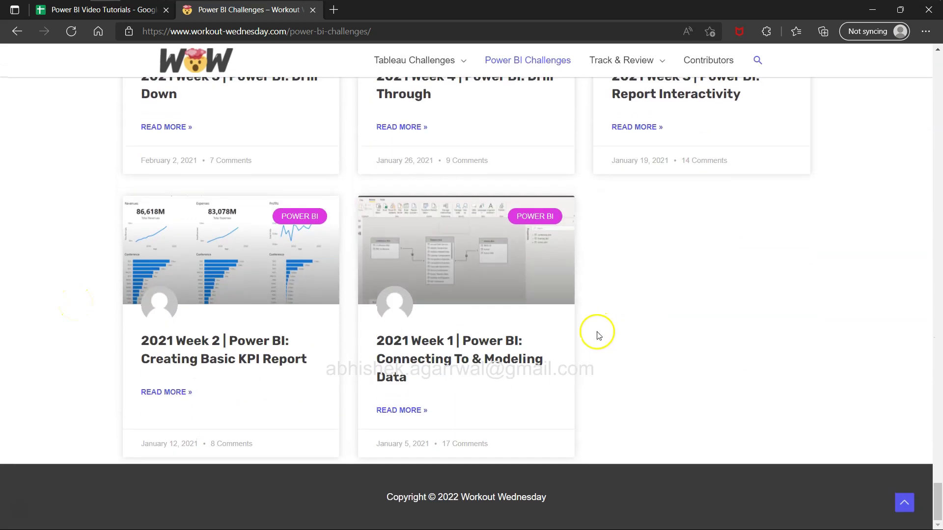
right_click(482, 339)
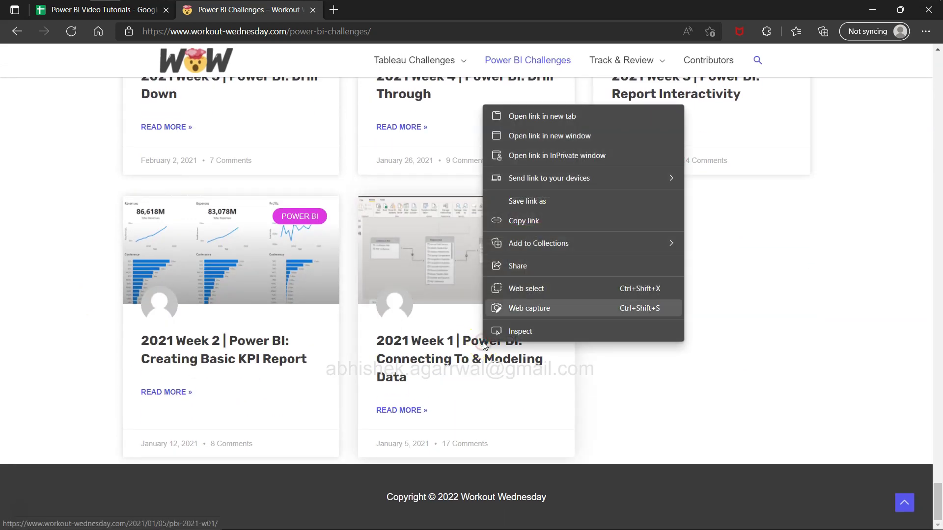
left_click(573, 120)
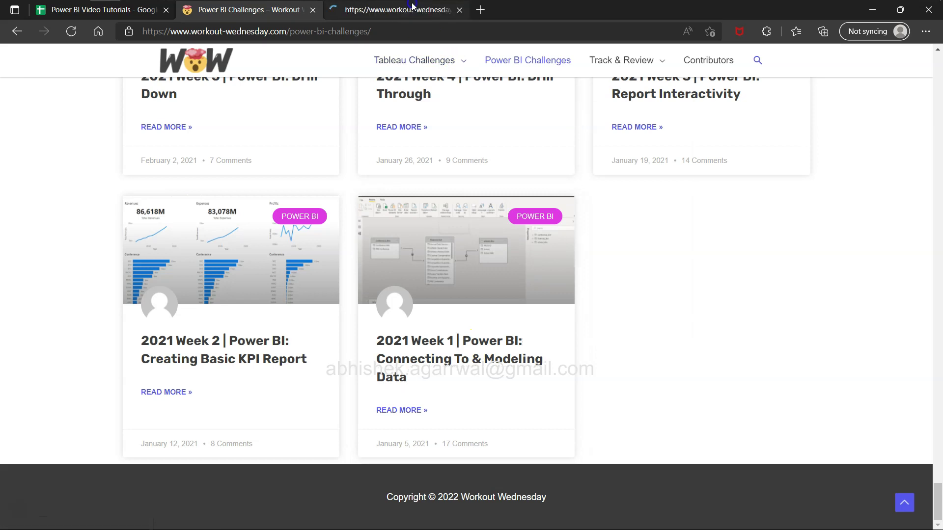
left_click(403, 10)
Read the challenge's Introduction, highlighting the passages on the release schedule, data set, requirements and solution video.
scroll(99, 308, "down", 1)
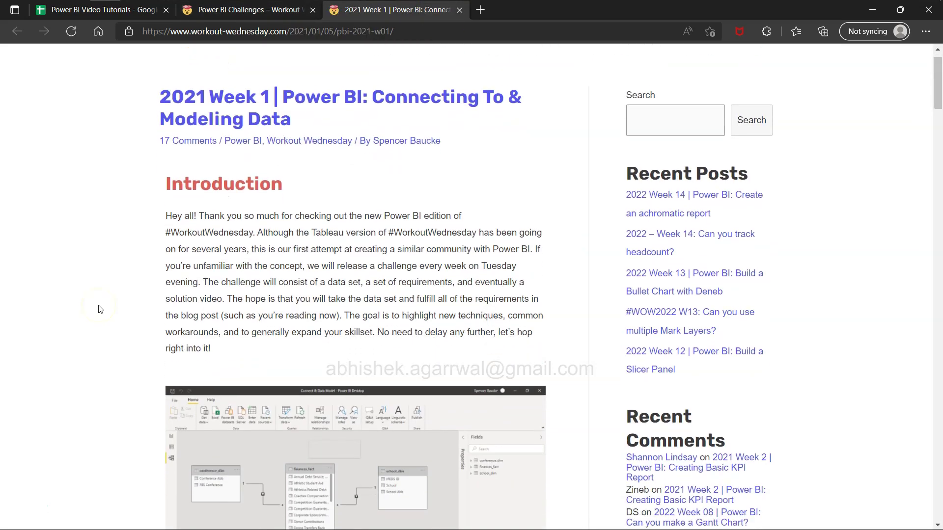
scroll(264, 295, "down", 1)
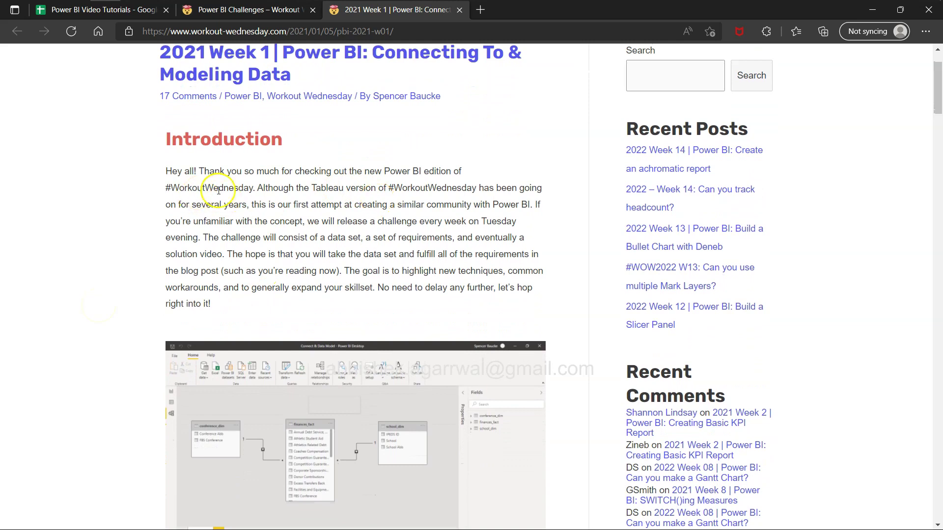
left_click_drag(305, 188, 402, 188)
left_click(327, 242)
left_click_drag(306, 221, 522, 229)
left_click(402, 270)
left_click_drag(246, 238, 446, 256)
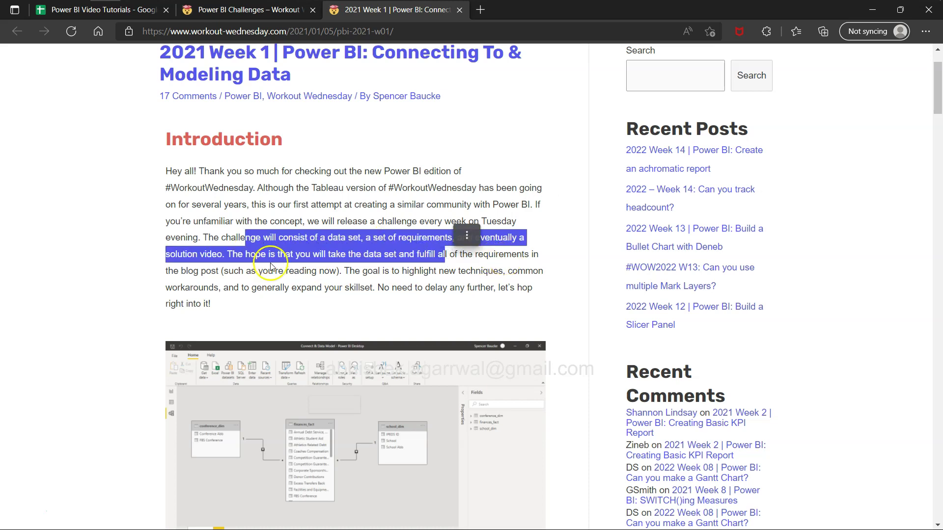
left_click(195, 270)
left_click_drag(195, 270, 320, 254)
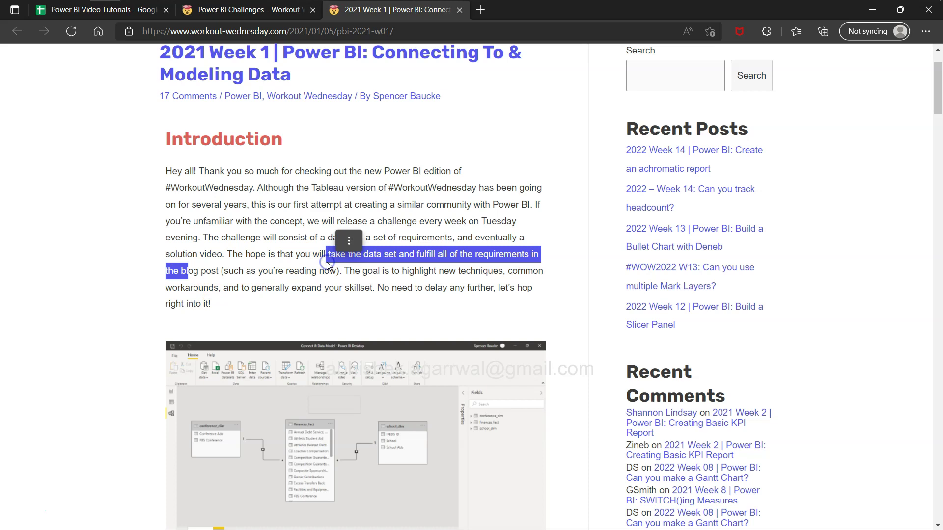
scroll(319, 251, "down", 1)
left_click(318, 266)
Review the challenge's Requirements list and the Dataset section with its data.world source.
scroll(317, 266, "down", 3)
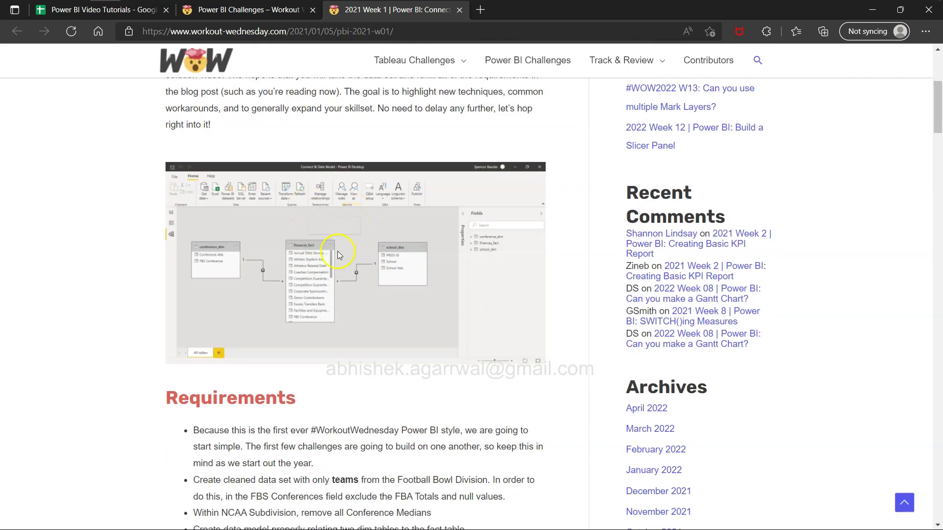
scroll(329, 251, "down", 5)
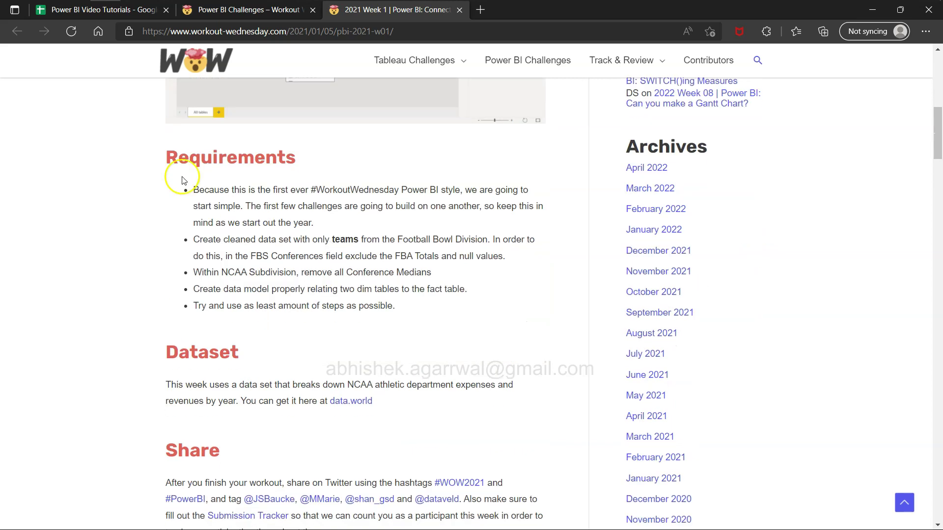
left_click_drag(167, 157, 406, 312)
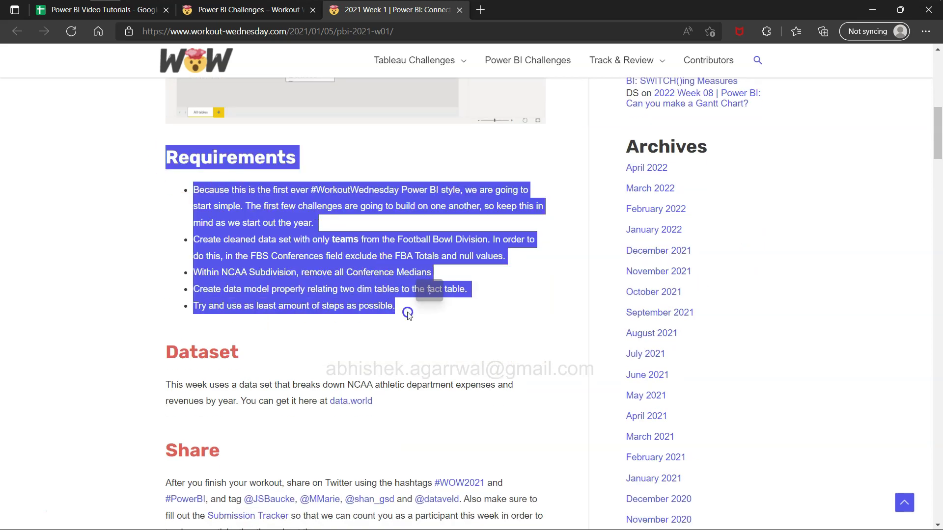
left_click(238, 301)
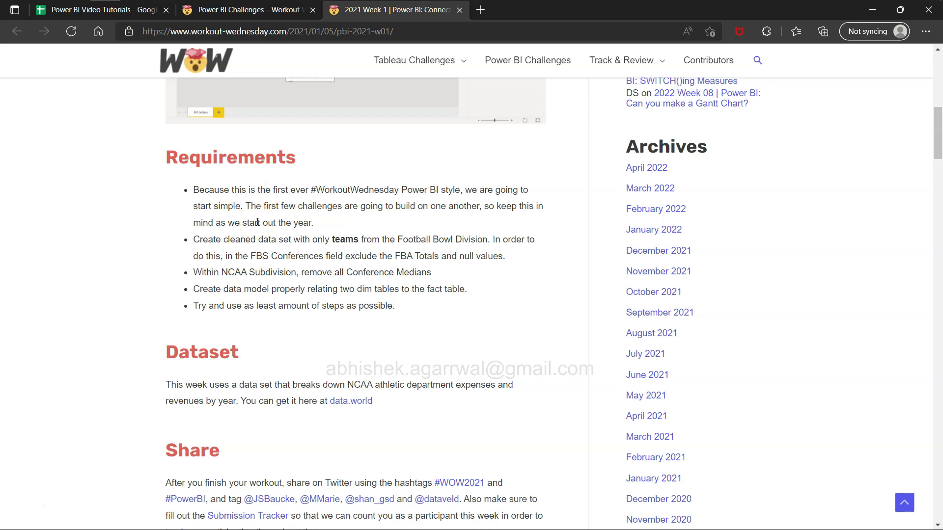
left_click_drag(164, 154, 412, 304)
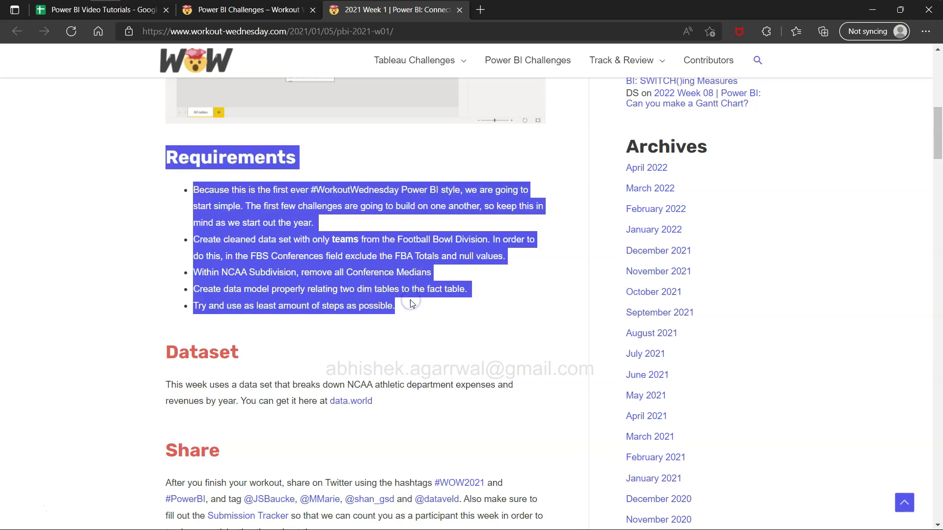
left_click(411, 304)
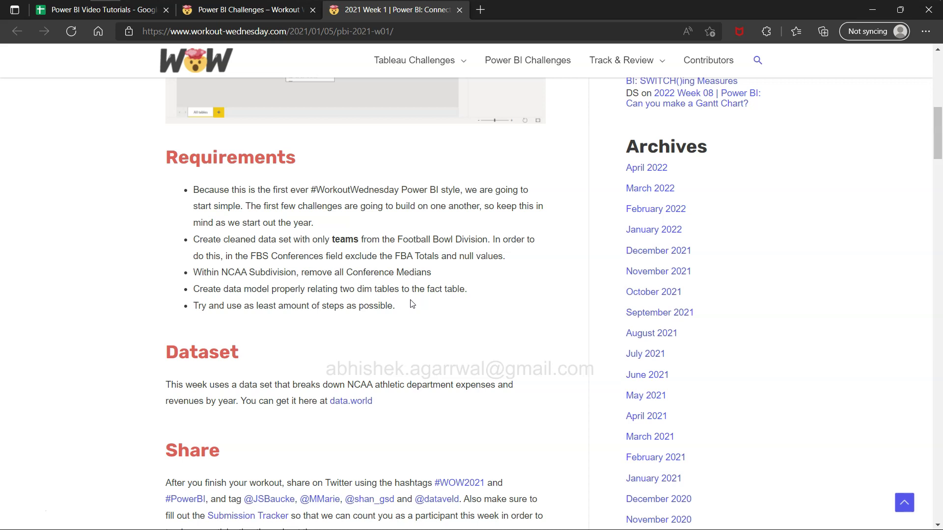
left_click(353, 315)
scroll(354, 314, "down", 1)
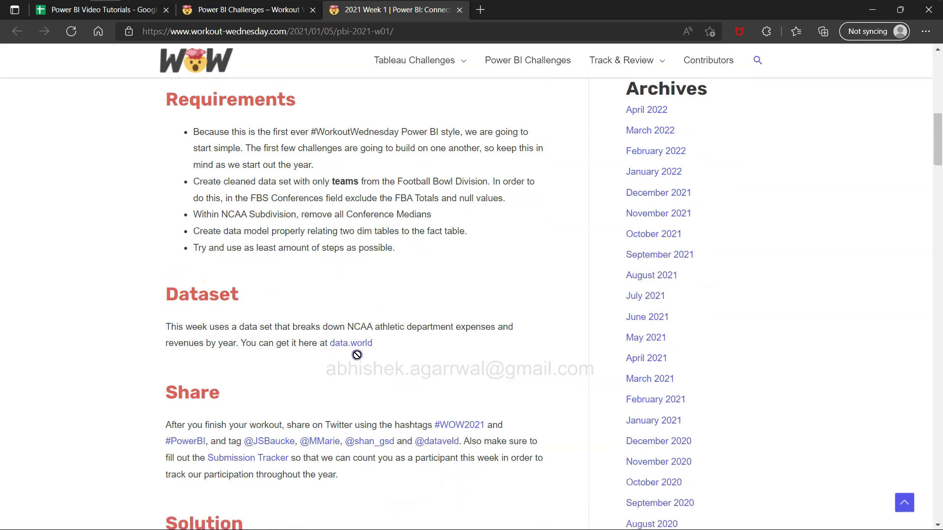
left_click(253, 346)
scroll(255, 364, "down", 1)
scroll(254, 363, "down", 1)
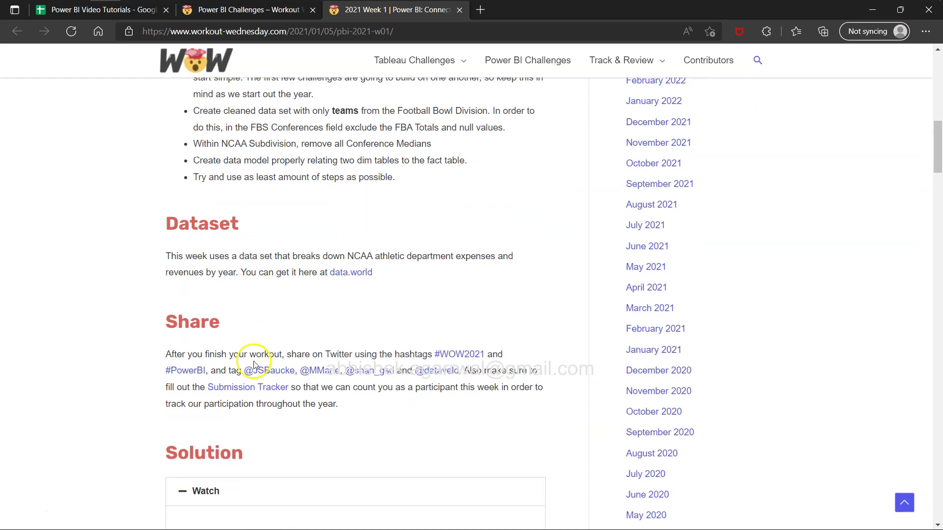
Read the Share section, highlighting the instructions on Twitter hashtags, tagging and the Submission Tracker.
left_click_drag(167, 320, 347, 406)
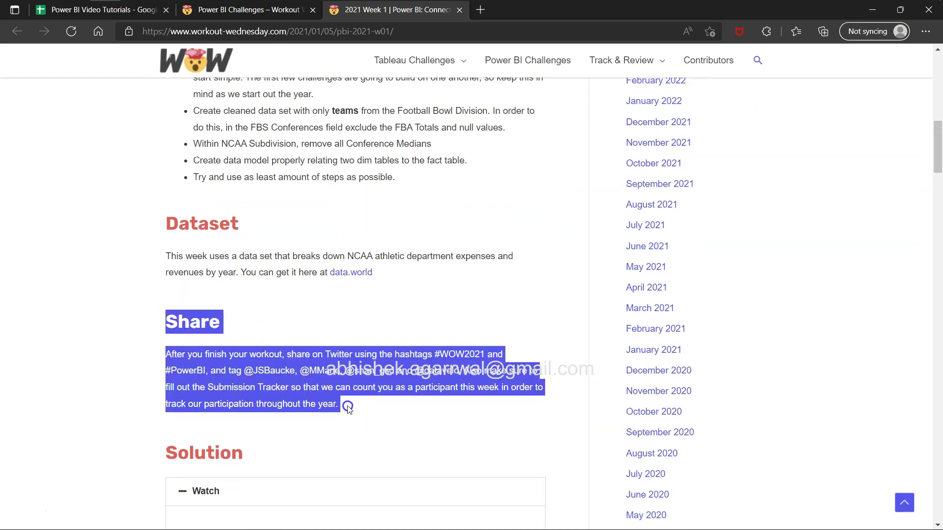
left_click(347, 405)
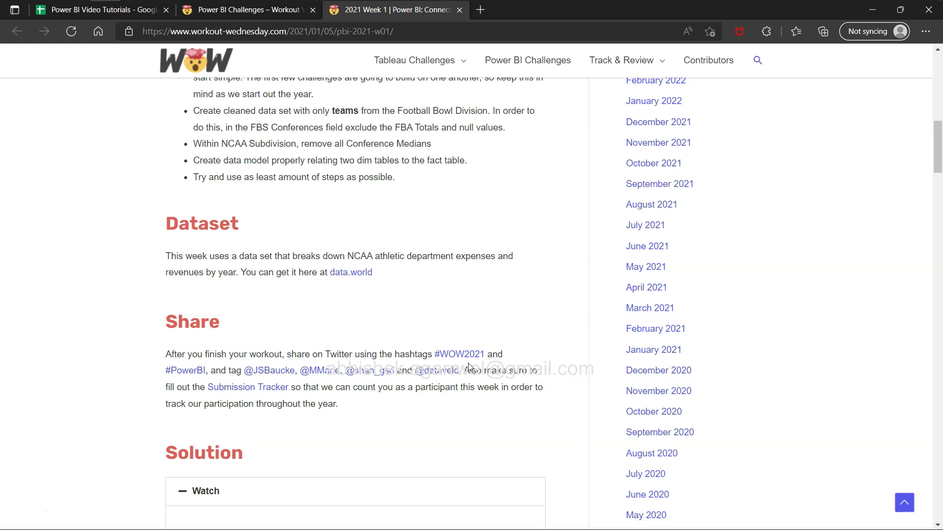
left_click_drag(318, 354, 463, 399)
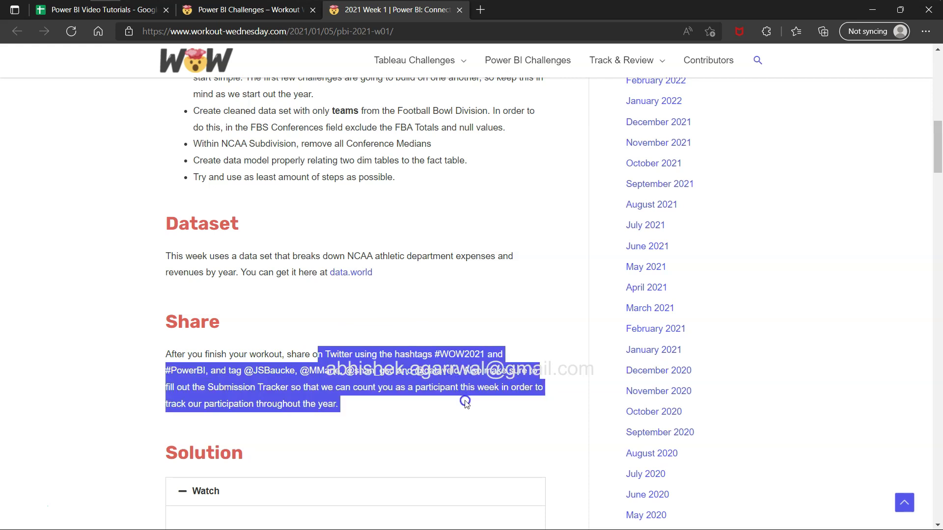
left_click(425, 423)
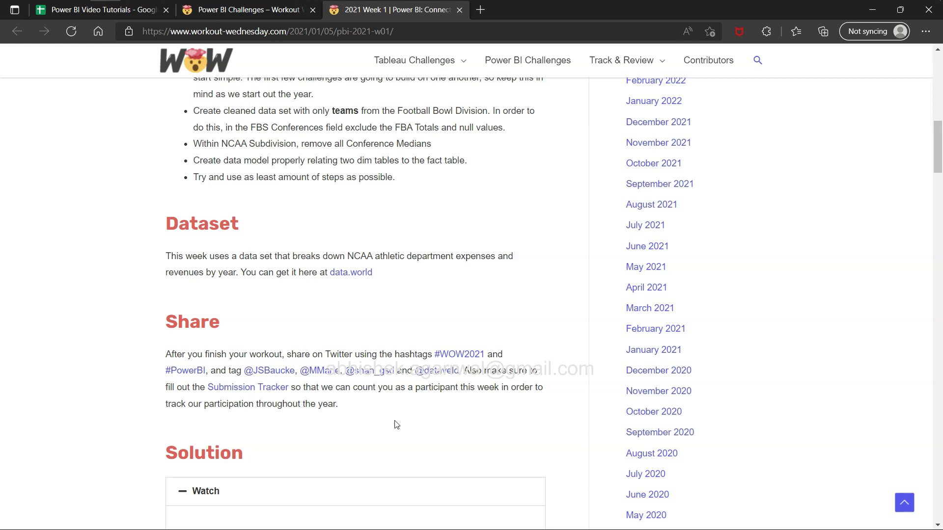
left_click_drag(404, 354, 414, 402)
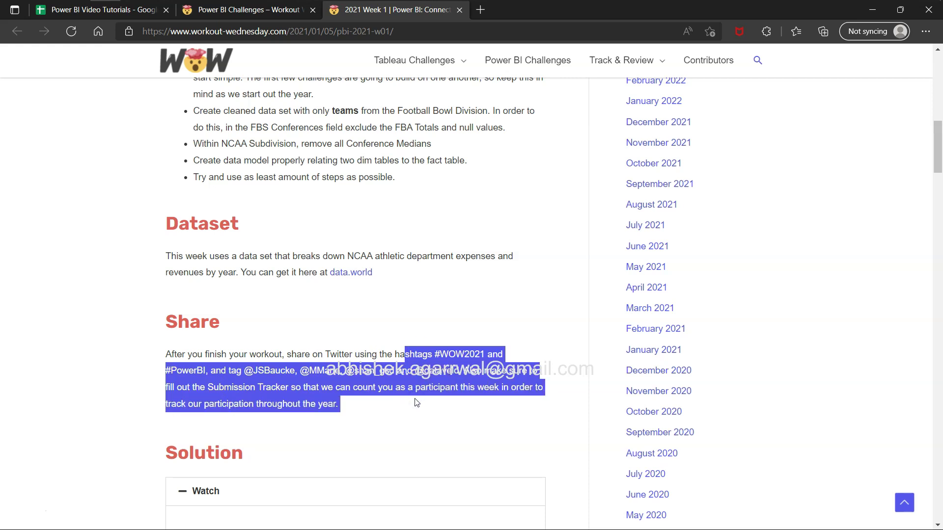
left_click(348, 418)
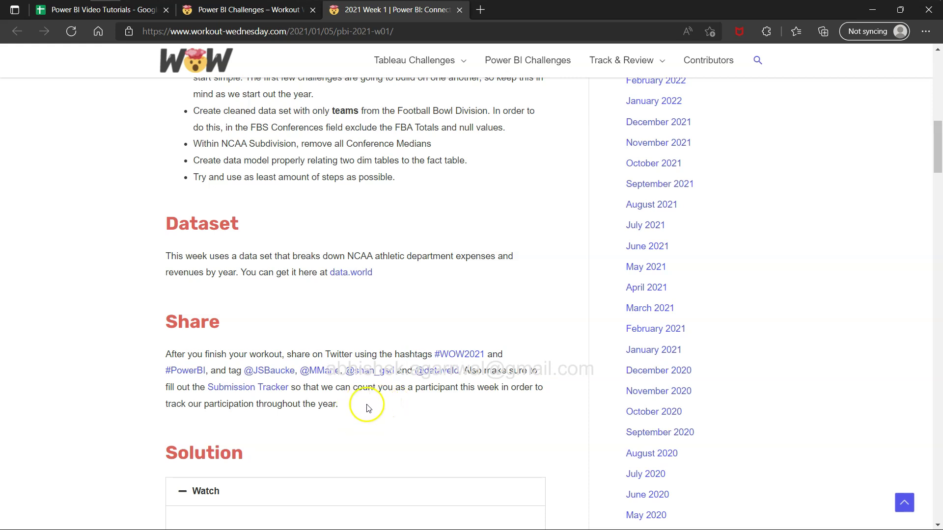
left_click_drag(369, 406, 166, 344)
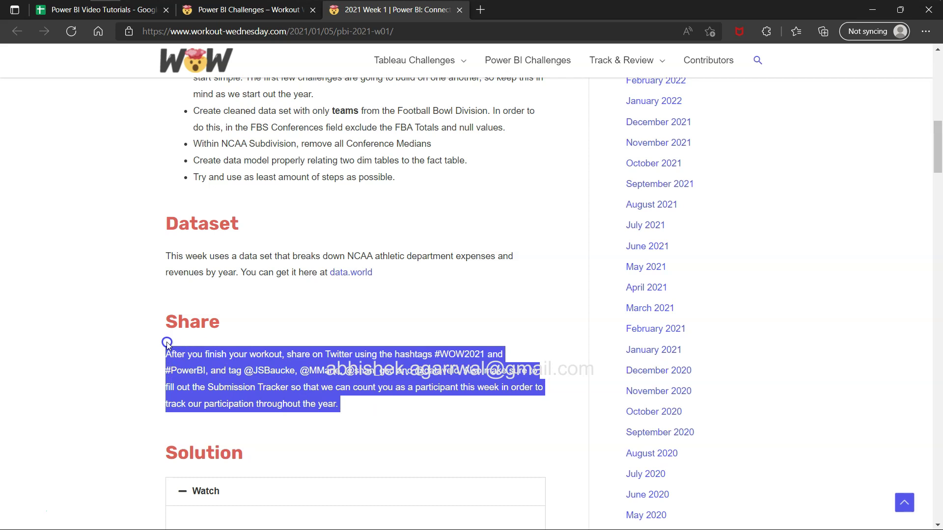
left_click(166, 343)
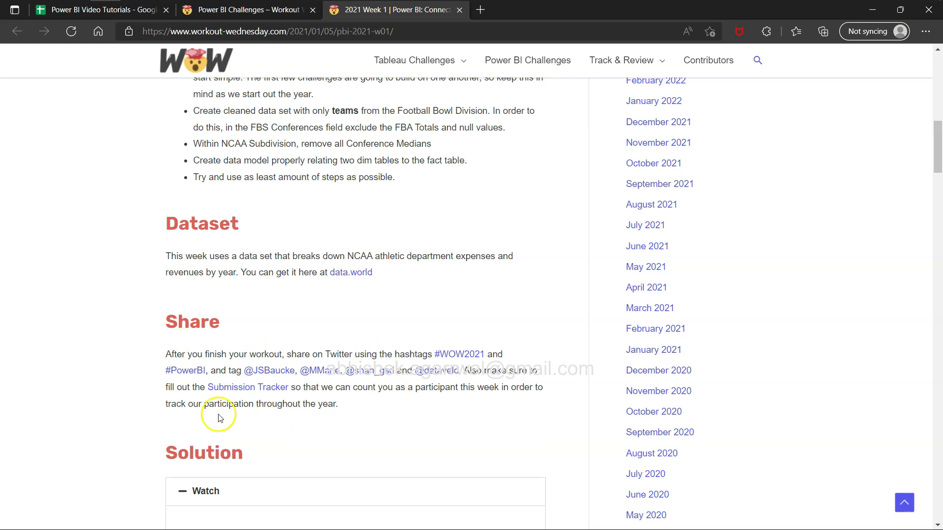
left_click_drag(173, 392, 338, 404)
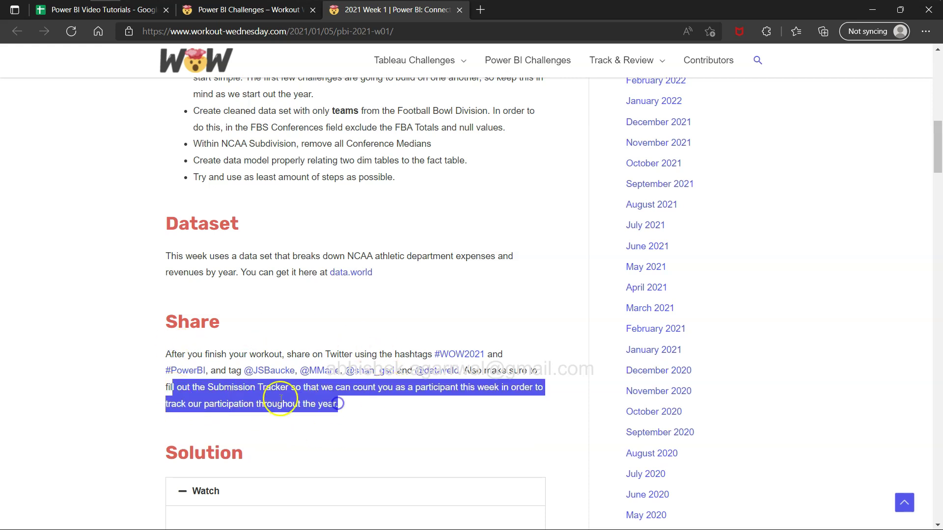
left_click(316, 393)
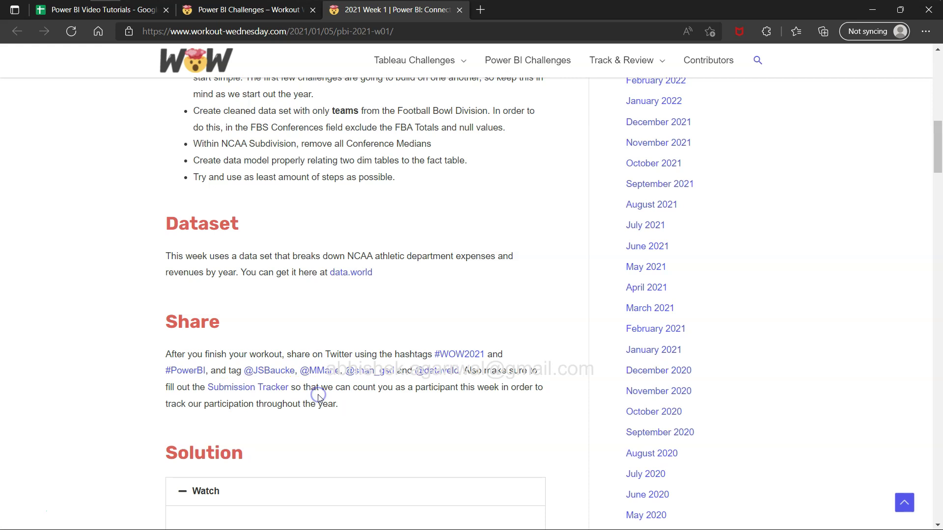
Highlight the Submission Tracker sentence, examine the Solution section's video, and look over the whole challenge page again.
left_click_drag(358, 391, 484, 388)
left_click(378, 416)
scroll(376, 415, "down", 6)
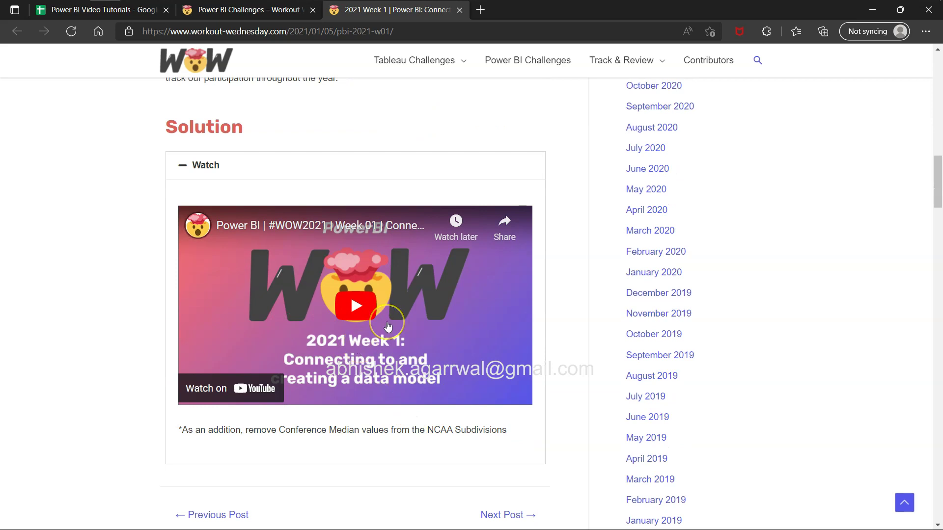
scroll(388, 327, "up", 12)
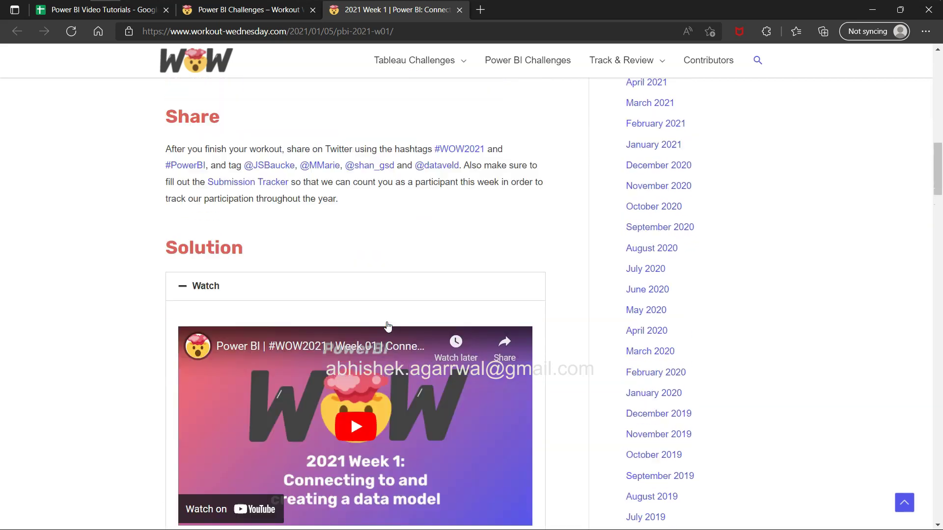
scroll(388, 327, "up", 6)
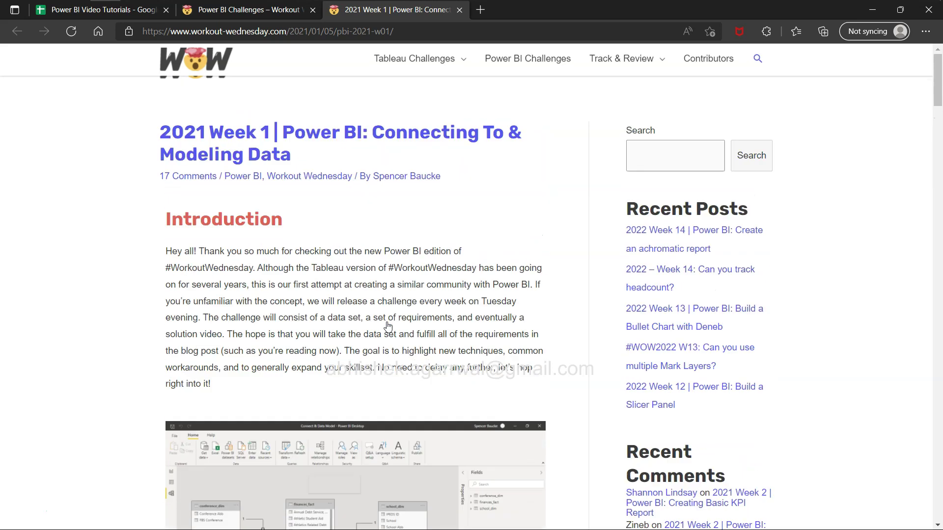
scroll(385, 315, "down", 7)
scroll(423, 391, "down", 11)
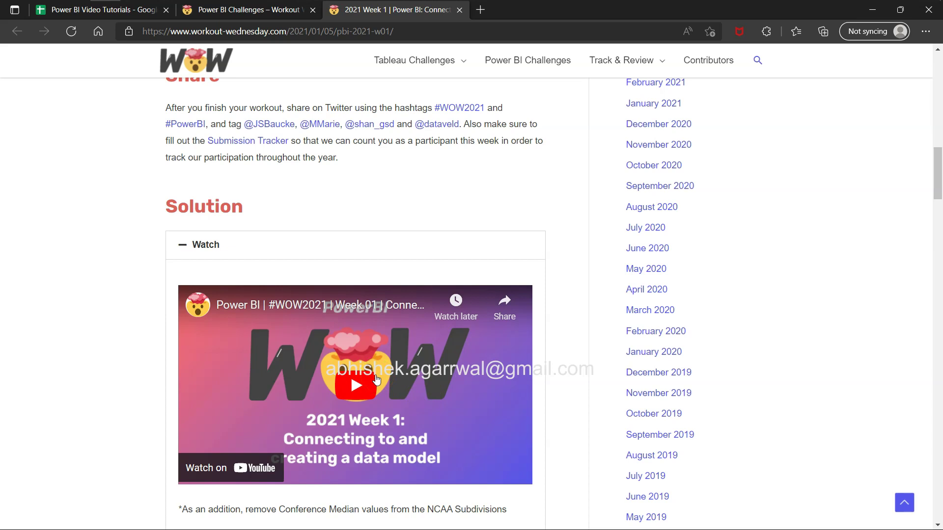
scroll(374, 382, "down", 3)
scroll(373, 385, "up", 20)
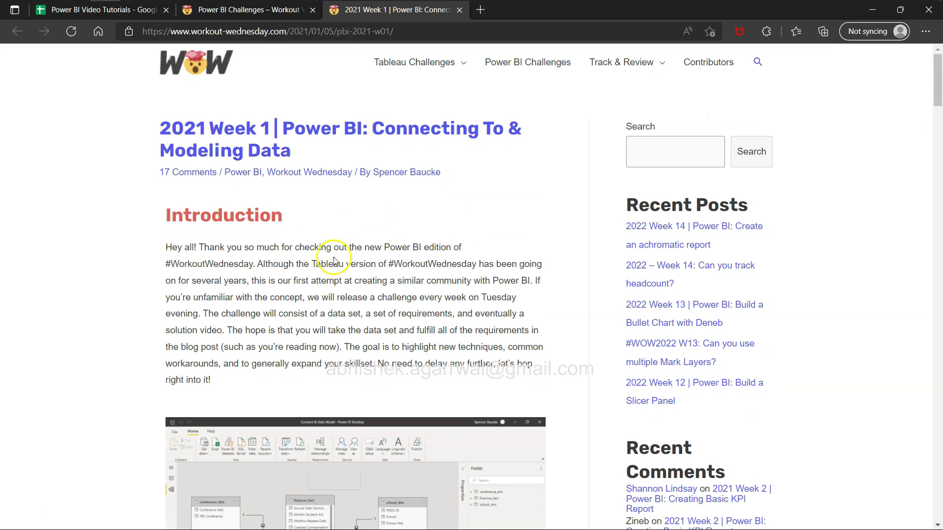
Switch to the Power BI Video Tutorials spreadsheet and look through the video titles on the Feature Explainer sheet.
left_click(134, 14)
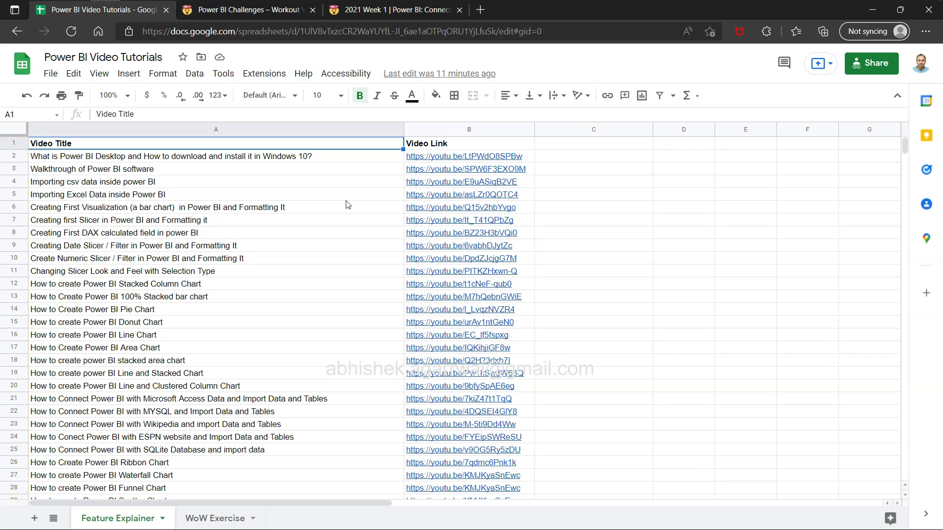
left_click(306, 300)
scroll(306, 301, "down", 20)
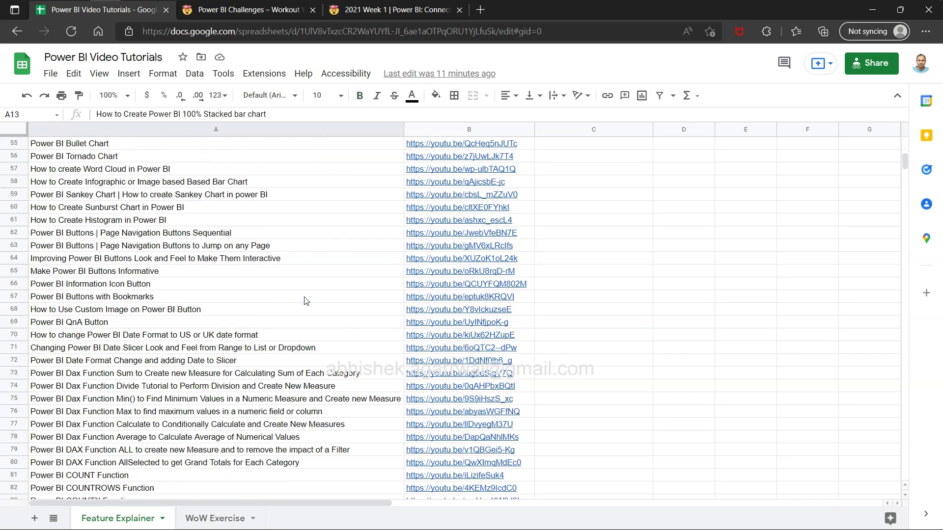
scroll(306, 300, "down", 18)
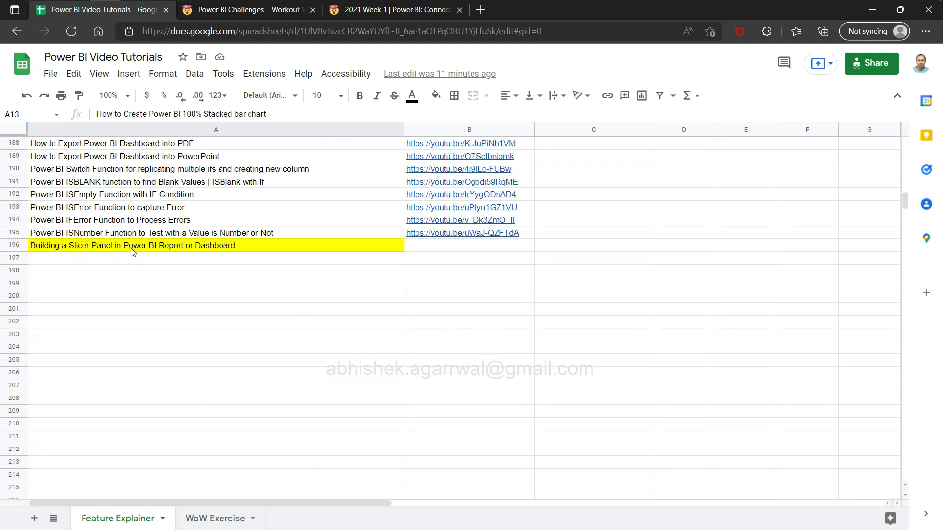
scroll(132, 252, "up", 20)
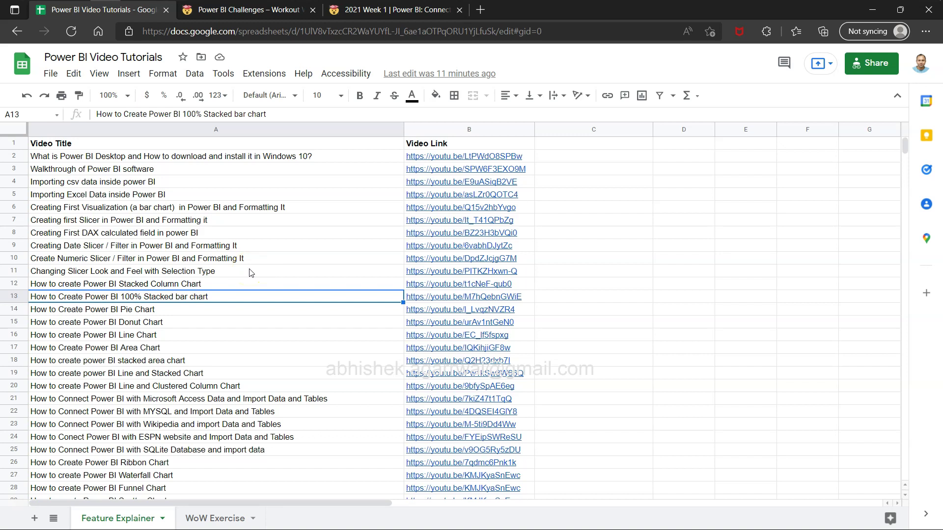
left_click(174, 415)
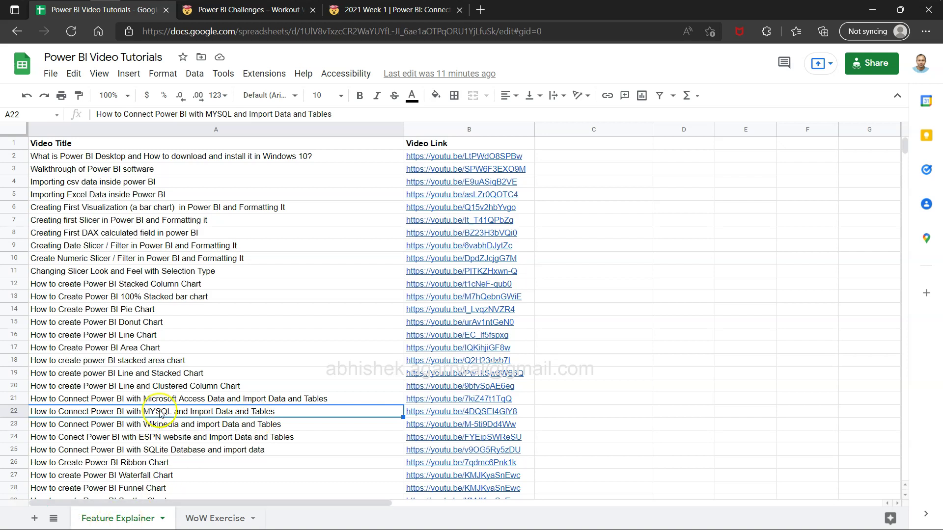
scroll(224, 370, "down", 5)
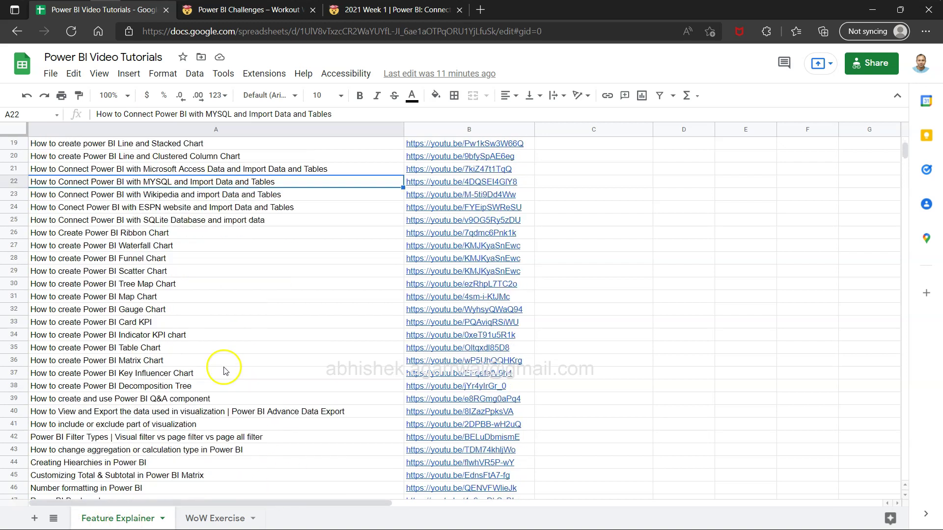
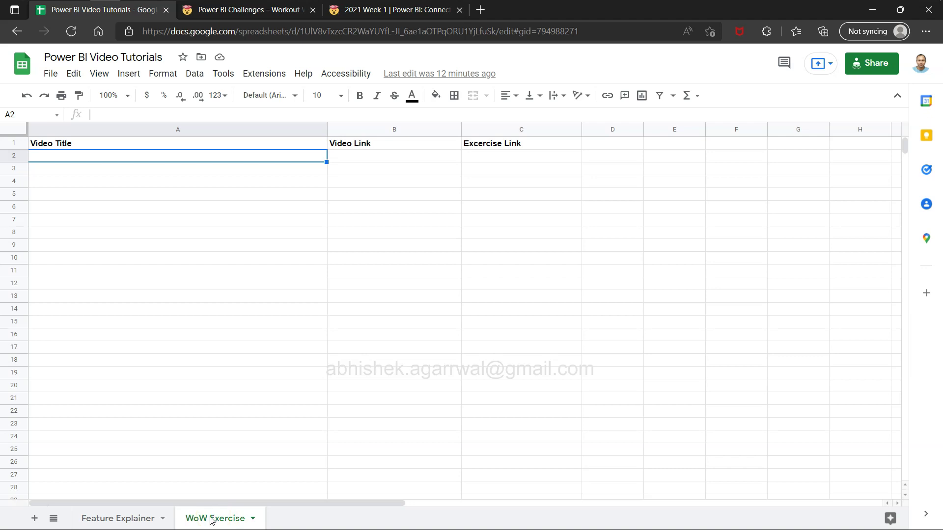
Rename the WoW Exercise sheet as "Exercise".
double_click(212, 520)
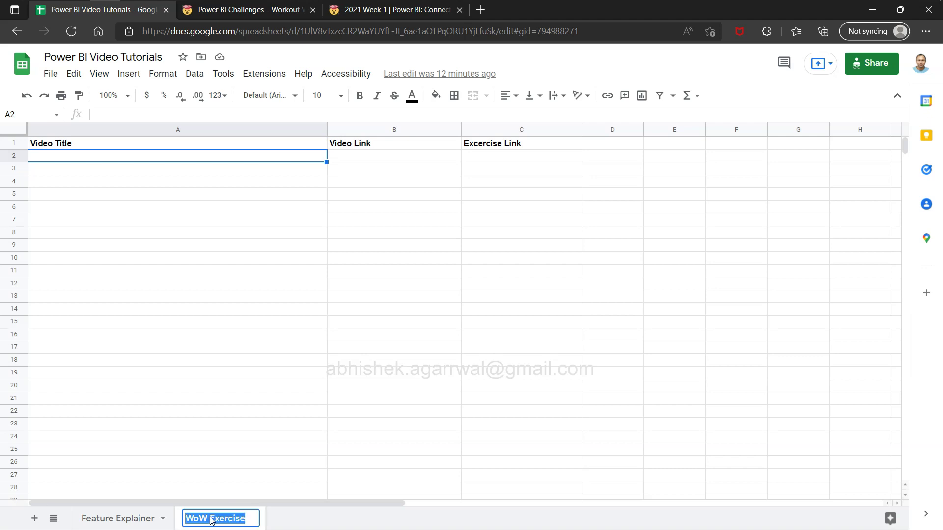
right_click(212, 520)
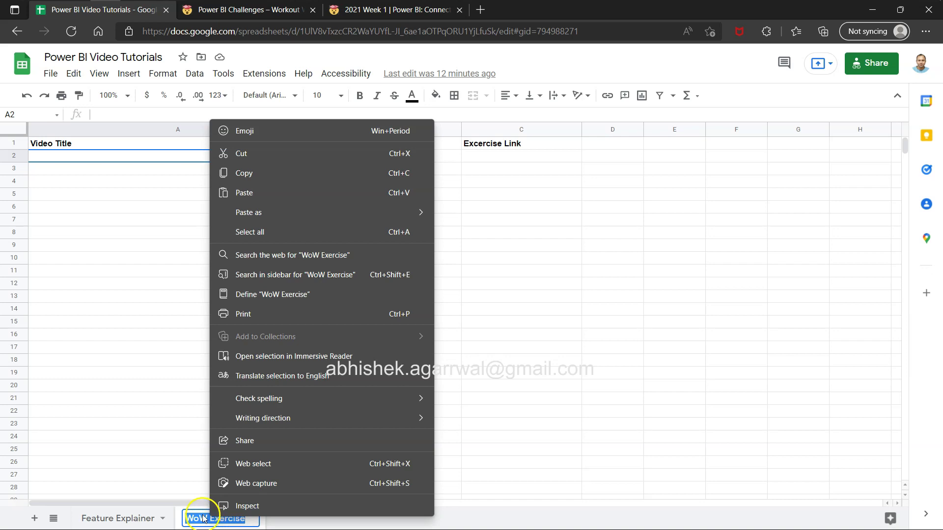
left_click(206, 520)
left_click(209, 519)
type("\\\\")
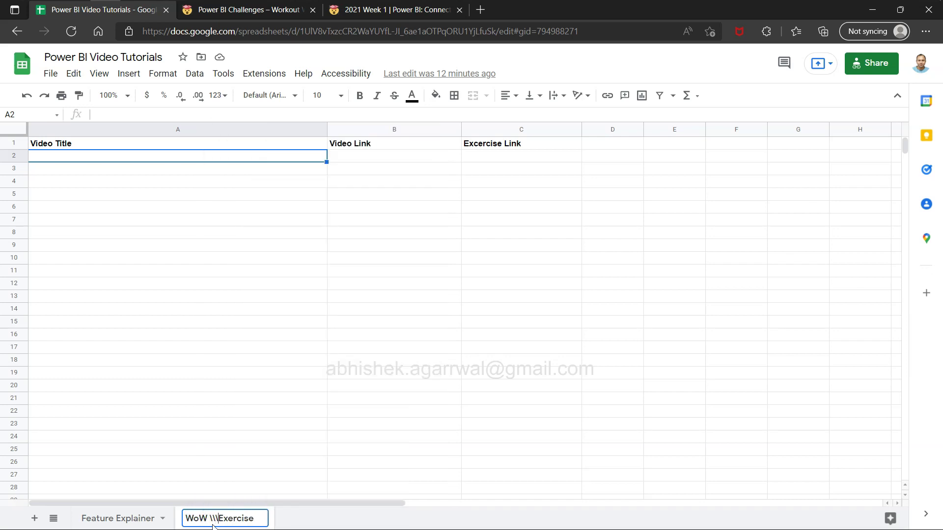
key("BackSpace")
key("BackSpace")
key("BackSpace")
key("BackSpace")
key("BackSpace")
key("BackSpace")
key("Return")
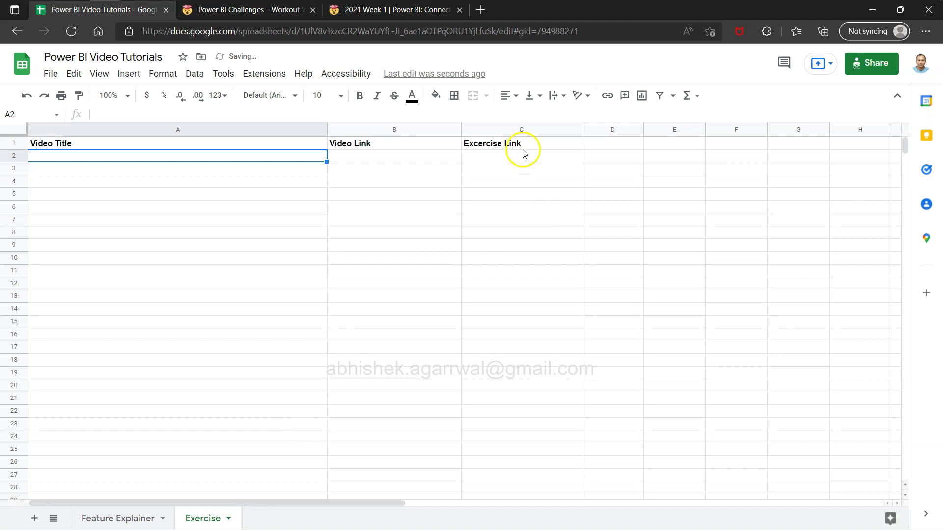
Change the column header in cell C1 to "WoW Excercise Link".
left_click(520, 147)
left_click(98, 114)
type("Wow")
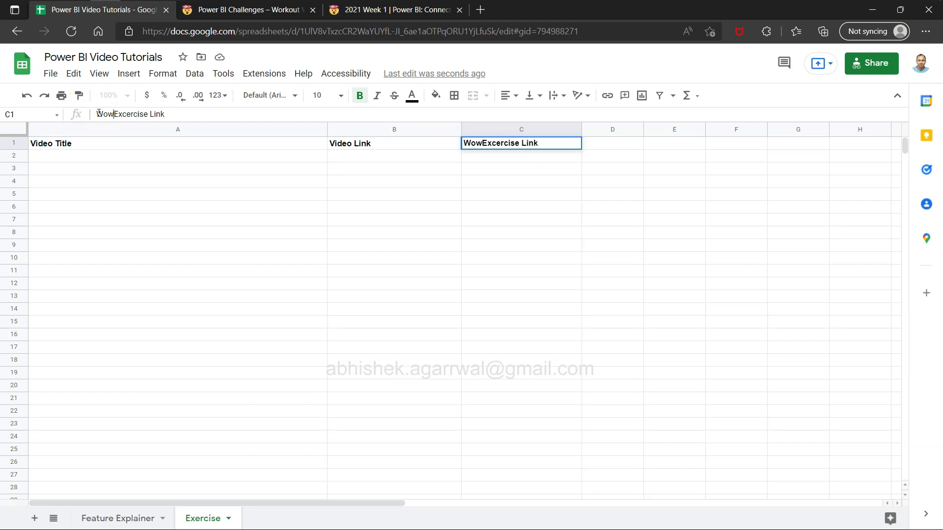
key("BackSpace")
type("W")
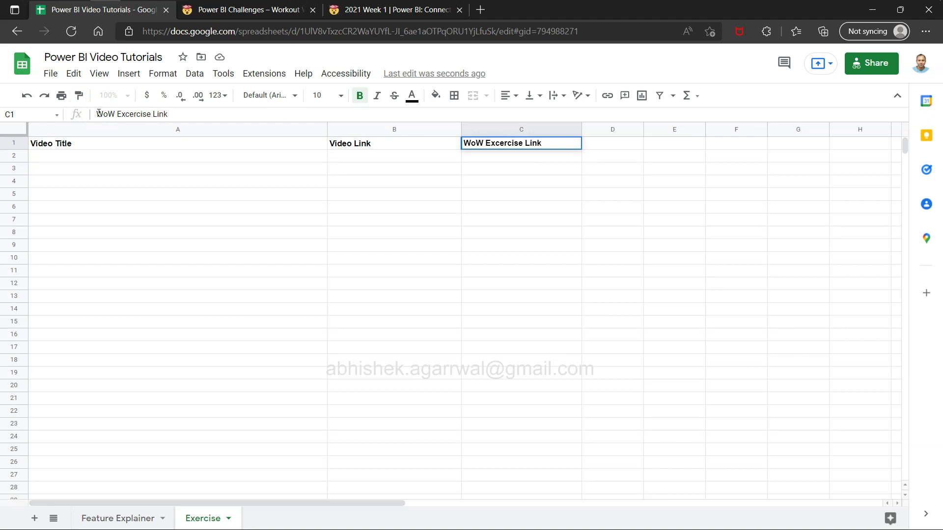
key("Return")
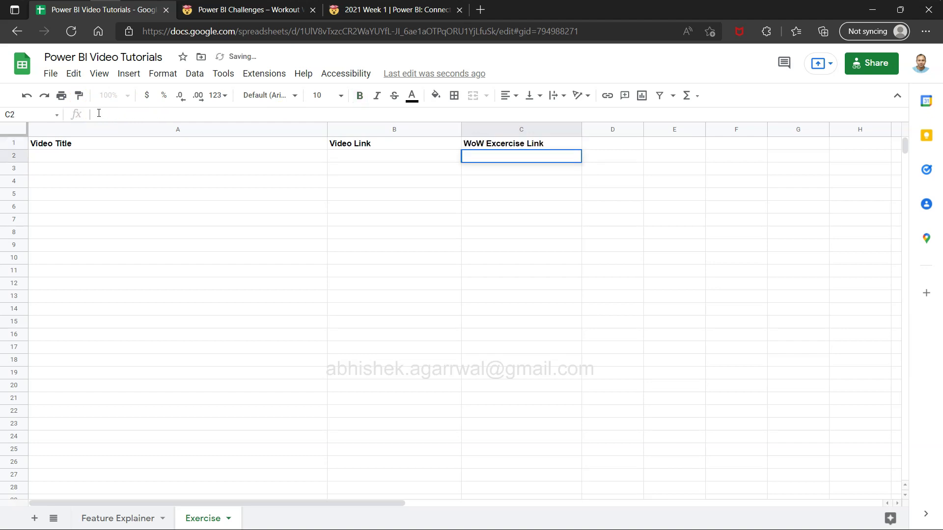
Check the challenge's title on its page and enter "Connecting to and Modeling Data" as the video title in cell A2.
double_click(164, 158)
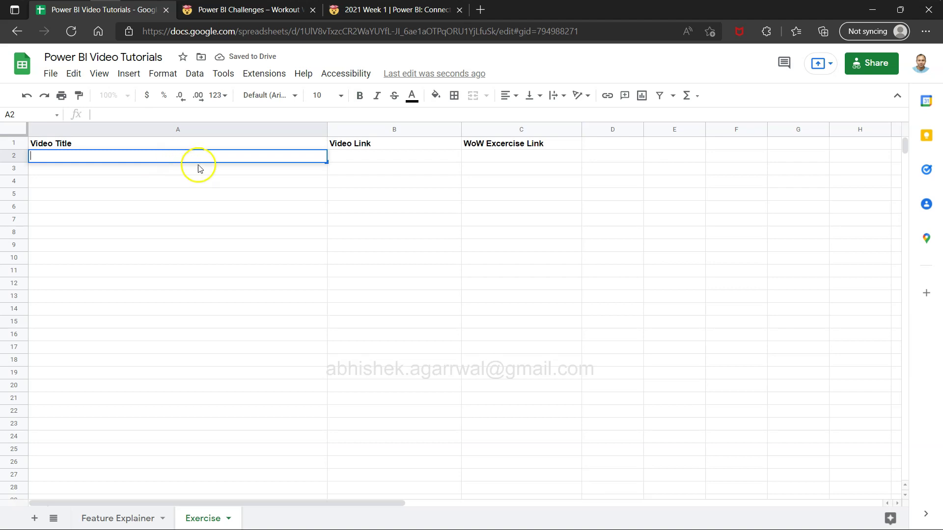
left_click(240, 193)
left_click(265, 158)
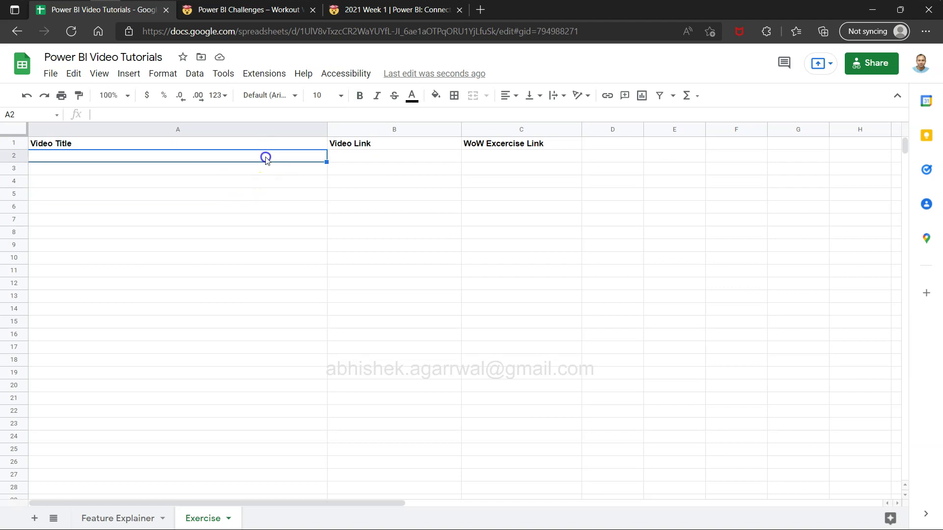
left_click(398, 10)
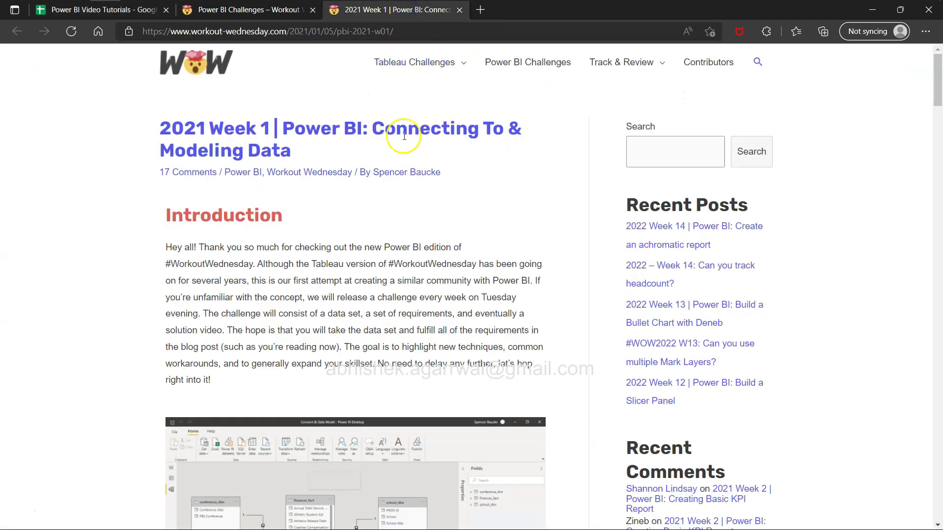
left_click(136, 10)
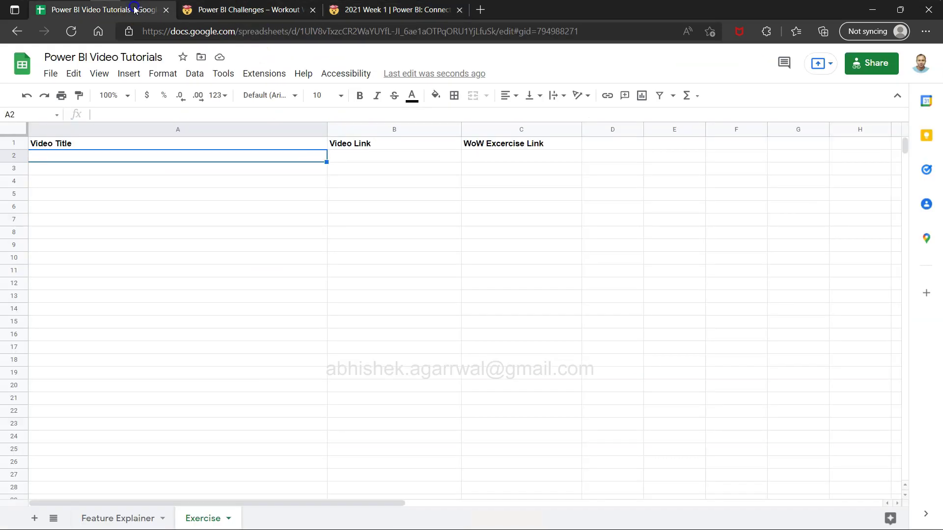
type("Connecting to and M")
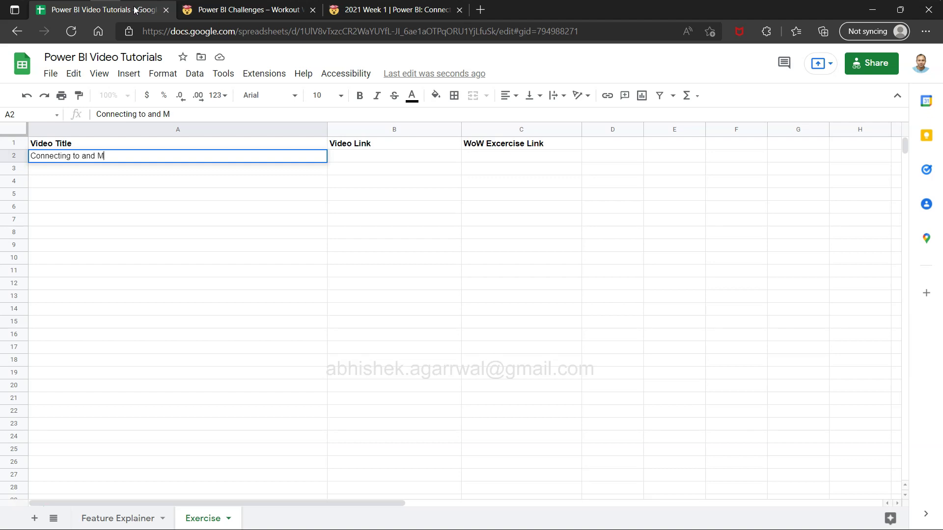
key("Tab")
Copy the 2021 Week 1 challenge page's link into cell C2 under WoW Excercise Link.
key("Tab")
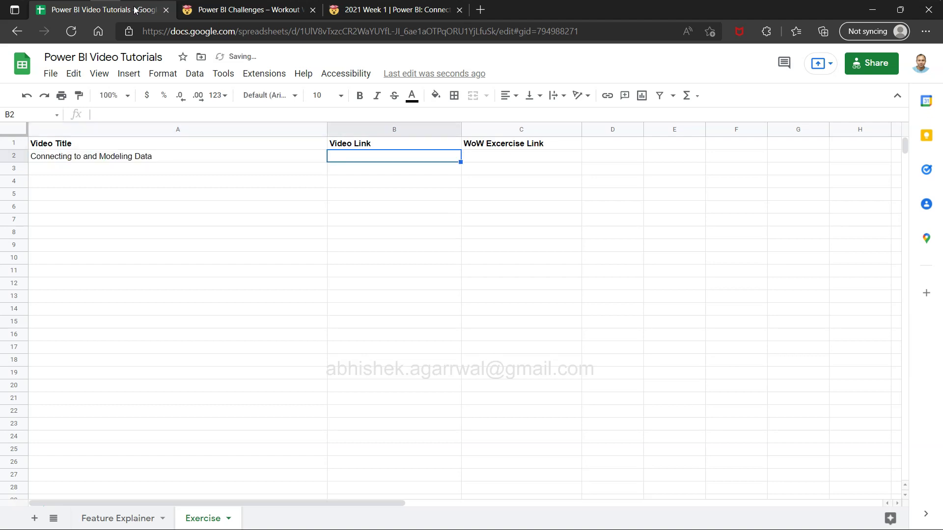
left_click(383, 13)
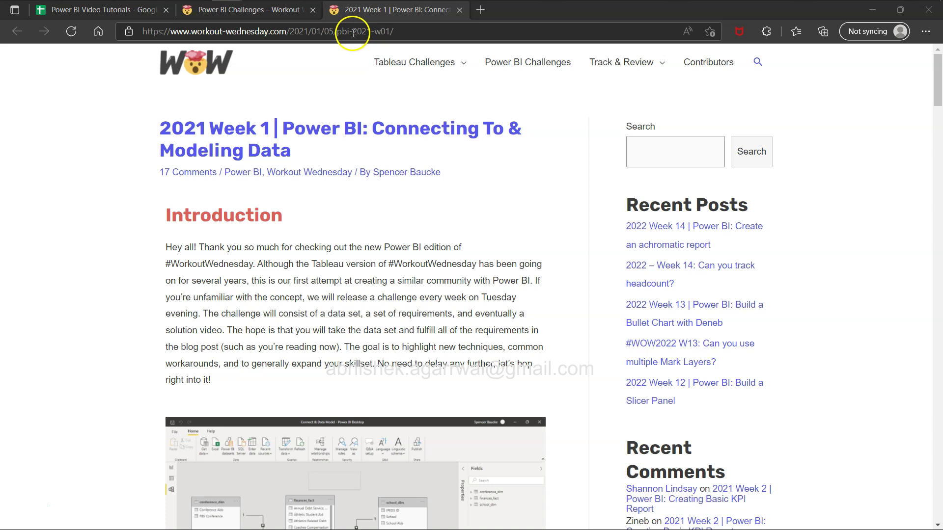
left_click(156, 18)
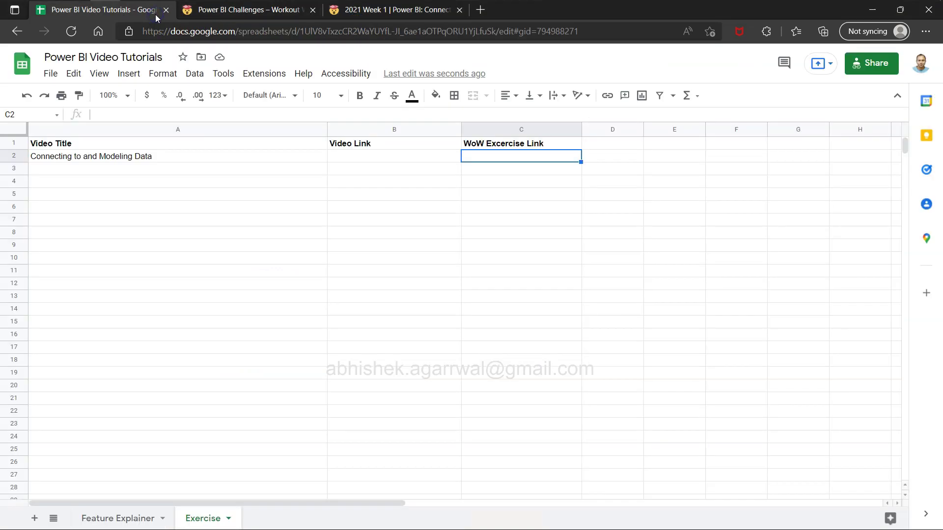
type("2021 Week 1 | Power BI: Connecting To & Modeling Data – Workout Wednesday (workout-wednesday.com)")
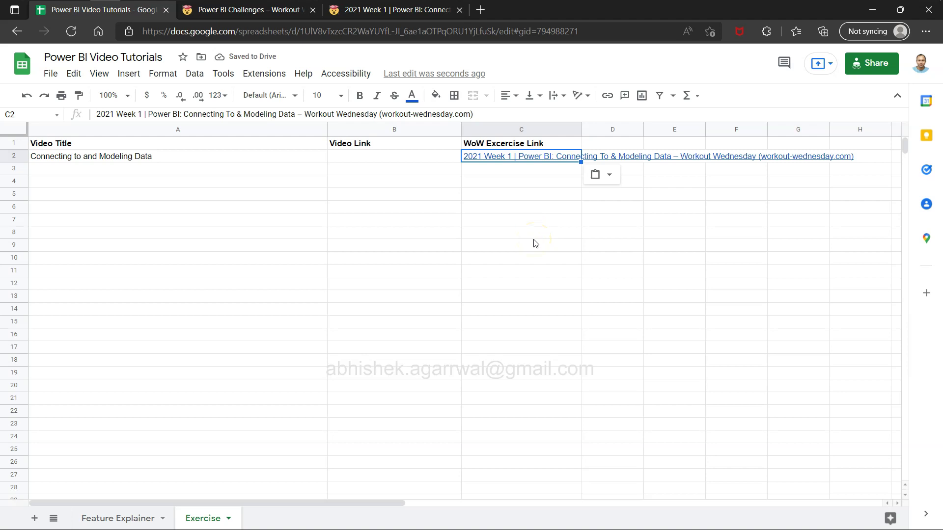
left_click(224, 167)
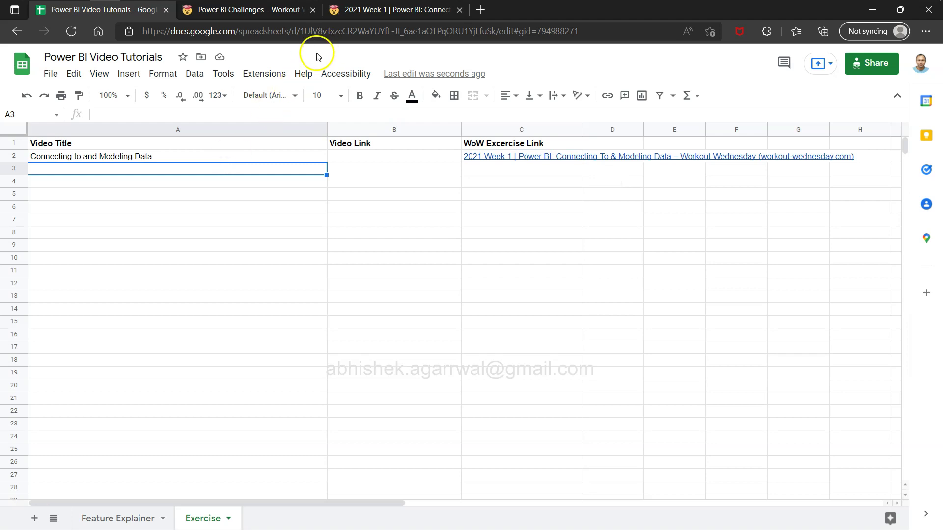
Return to the challenge page and read its Requirements, highlighting the introductory point and the one on the cleaned Football Bowl Division data set.
left_click(390, 11)
scroll(275, 337, "down", 8)
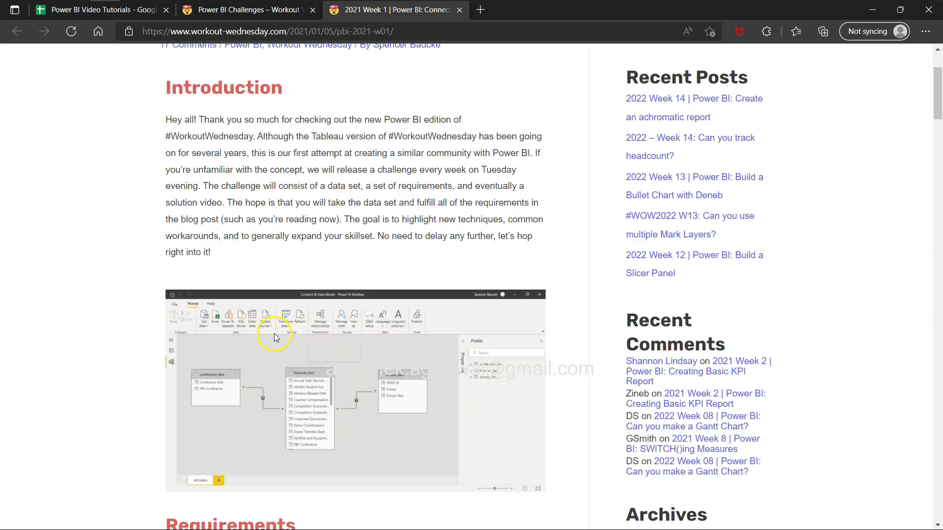
scroll(274, 334, "up", 6)
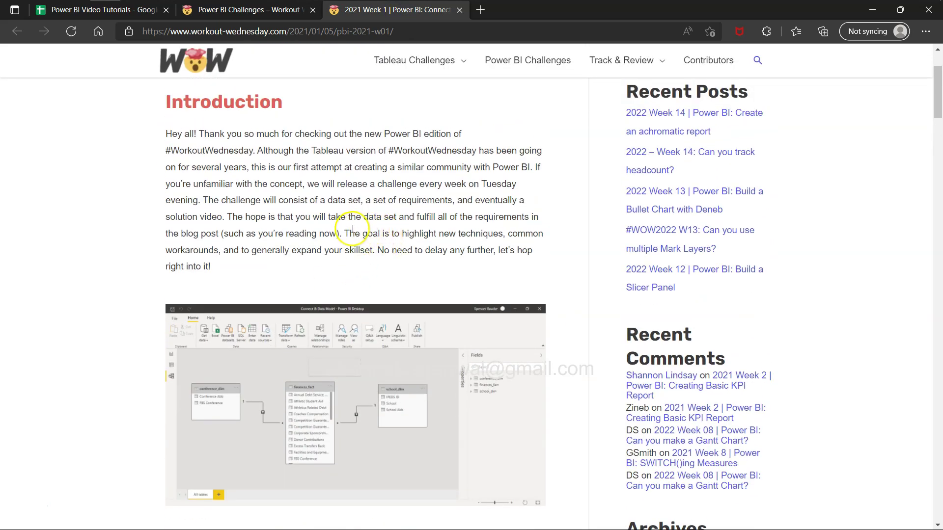
scroll(351, 229, "down", 7)
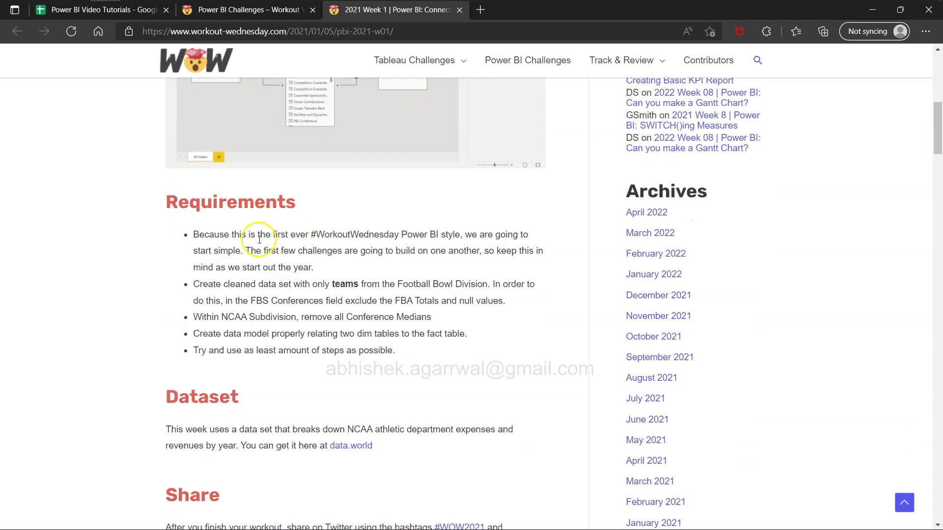
left_click_drag(200, 233, 507, 267)
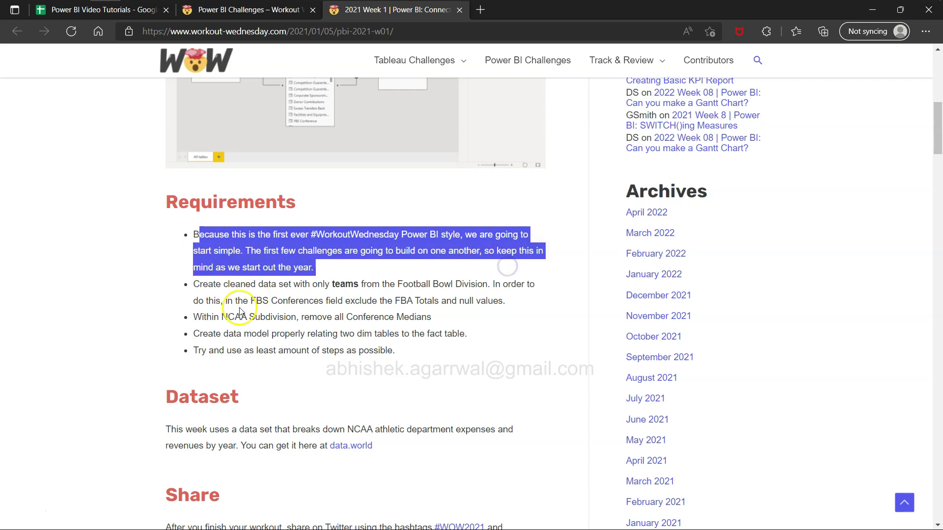
left_click(227, 308)
left_click_drag(193, 284, 499, 302)
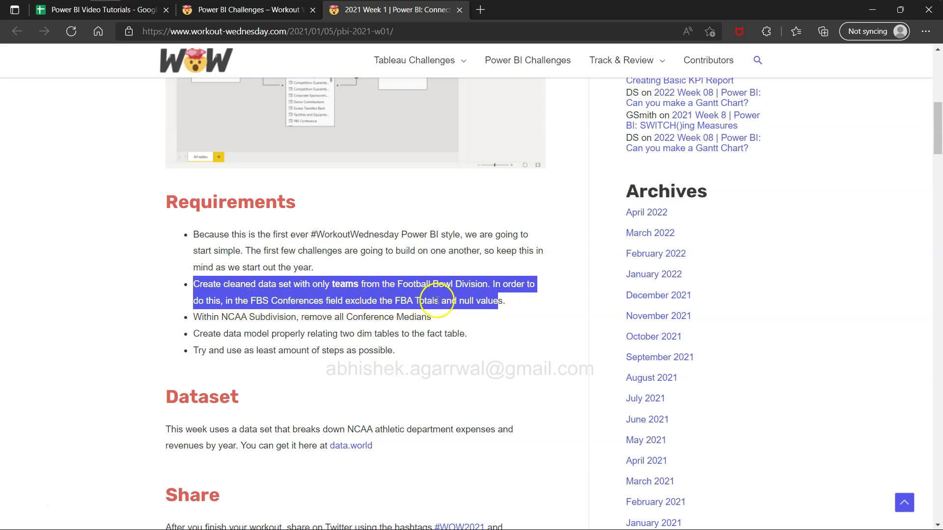
left_click(461, 302)
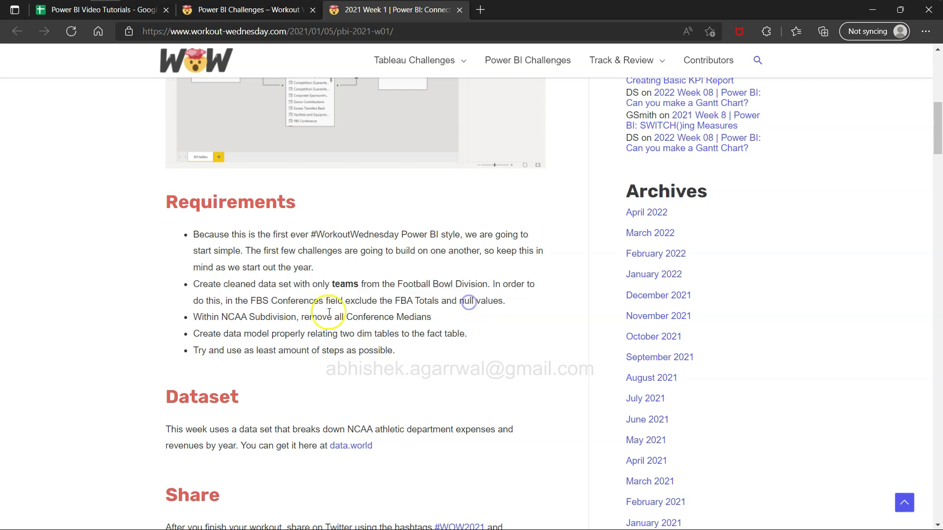
Read the remaining Requirements of the 2021 Week 1 challenge, starting with the NCAA Subdivision point.
left_click_drag(195, 315, 237, 317)
left_click(211, 303)
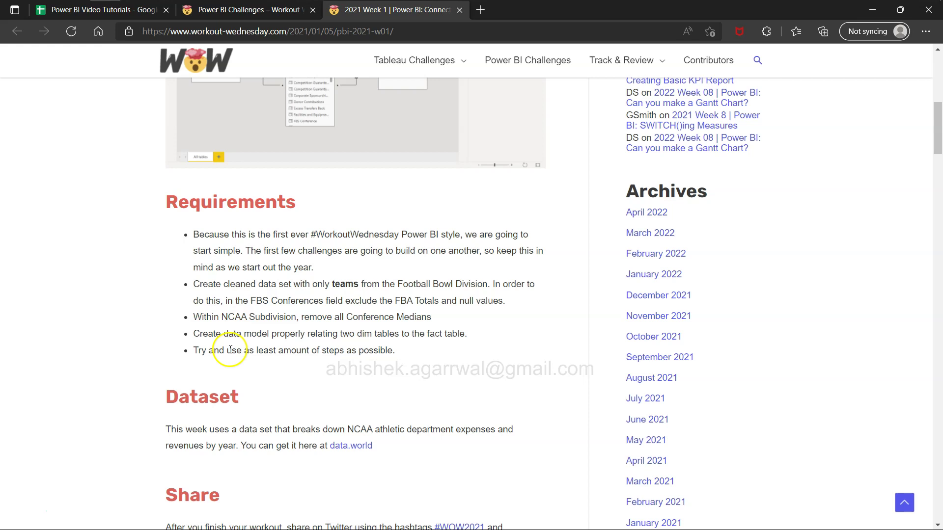
scroll(230, 349, "down", 1)
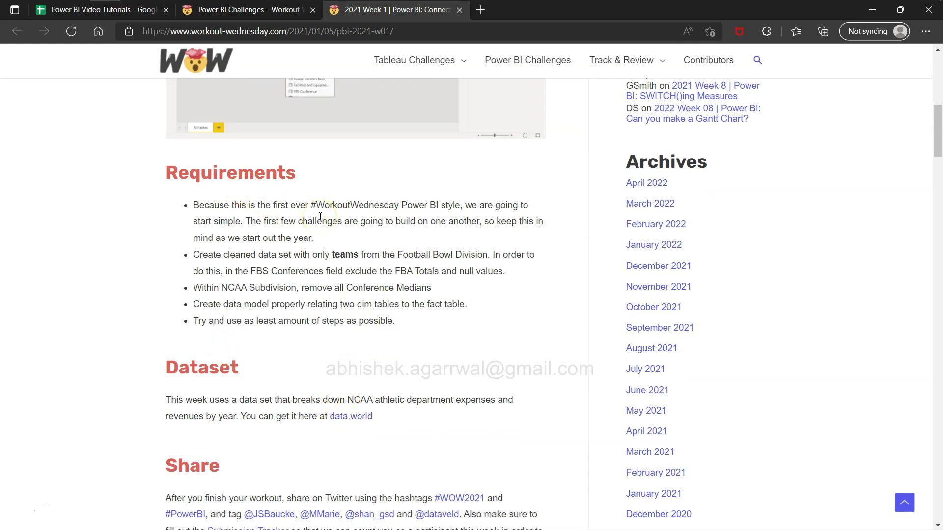
Open the challenge's data.world dataset, download it without following its author, and save the zip file in the WoW folder.
left_click(359, 418)
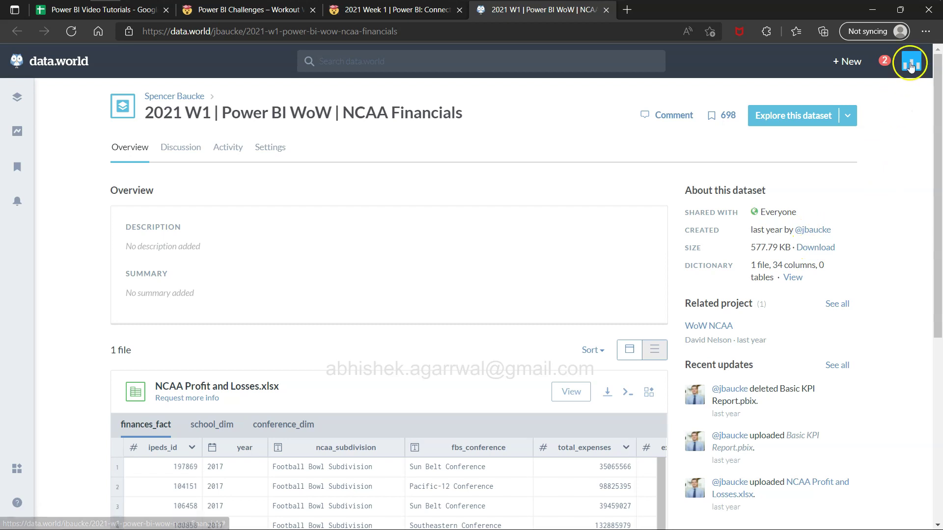
left_click(815, 248)
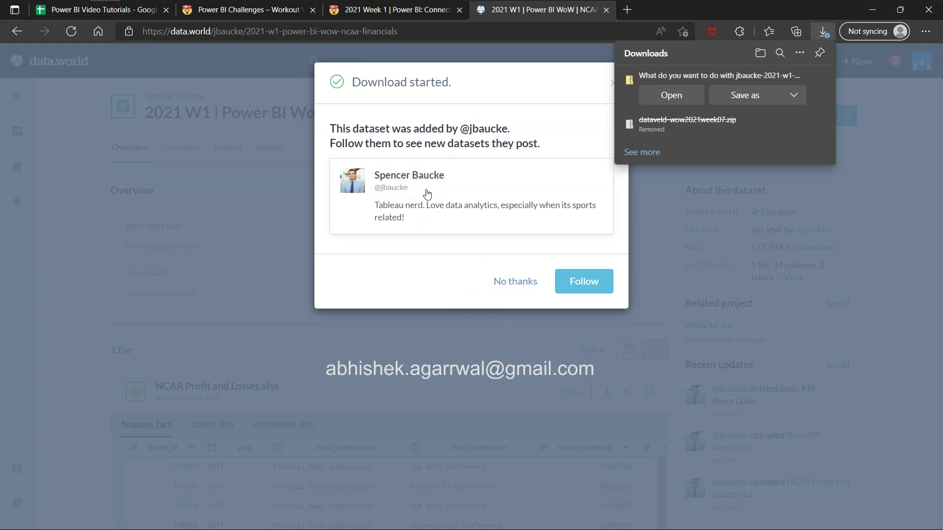
left_click(510, 284)
left_click(822, 32)
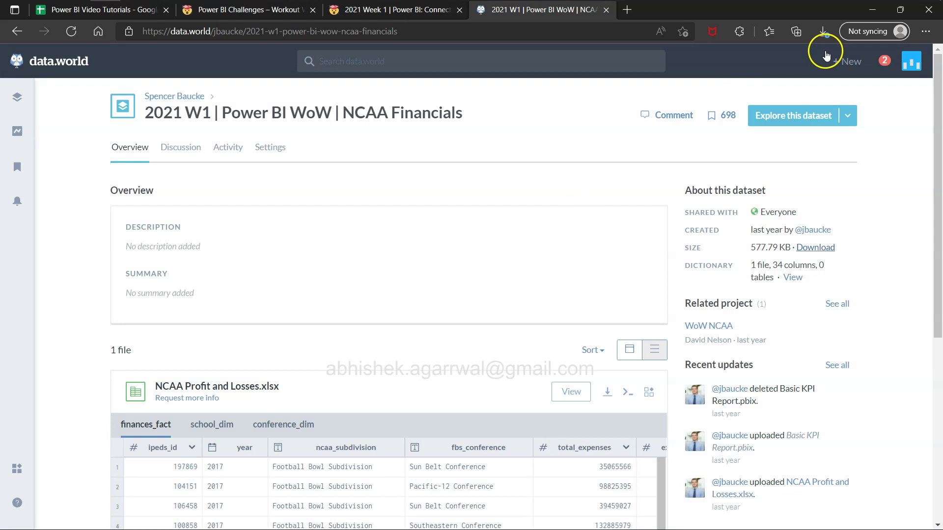
left_click(740, 96)
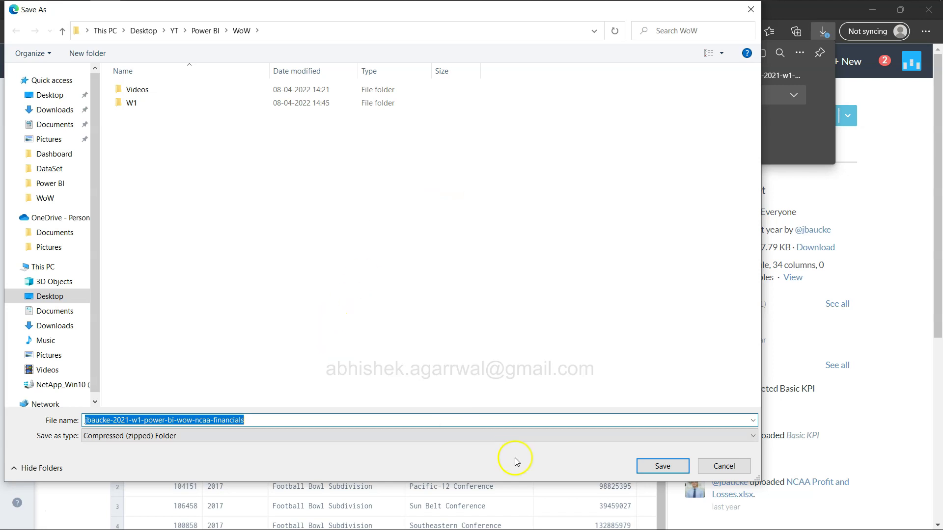
left_click(657, 466)
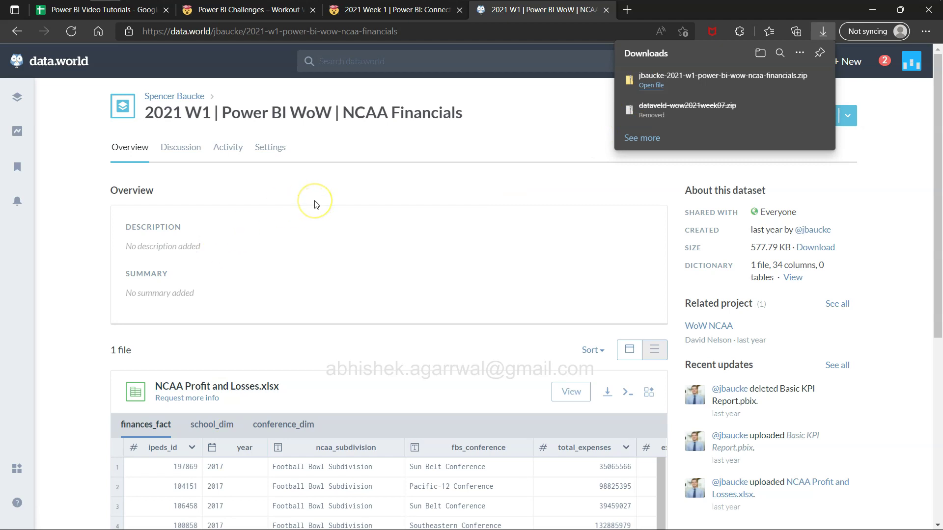
Open the downloaded zip archive and check which files its data folder contains.
left_click(658, 86)
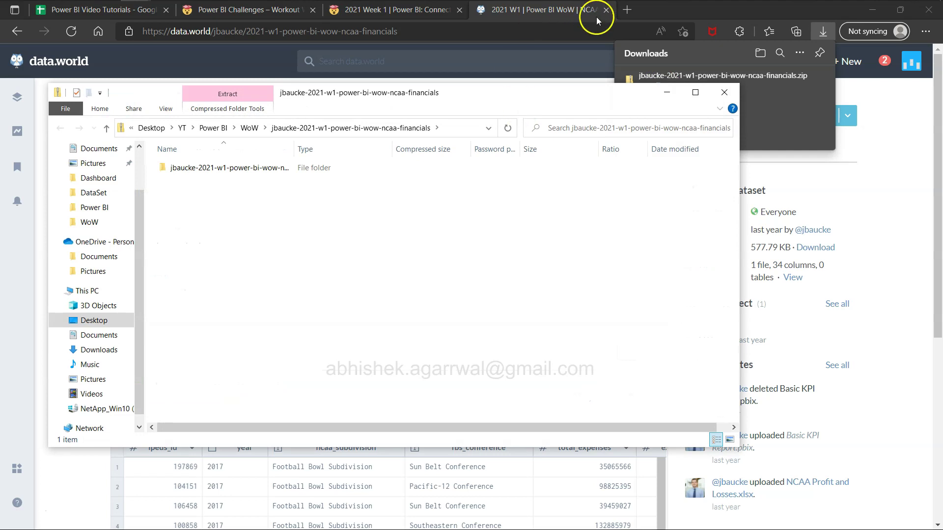
double_click(270, 168)
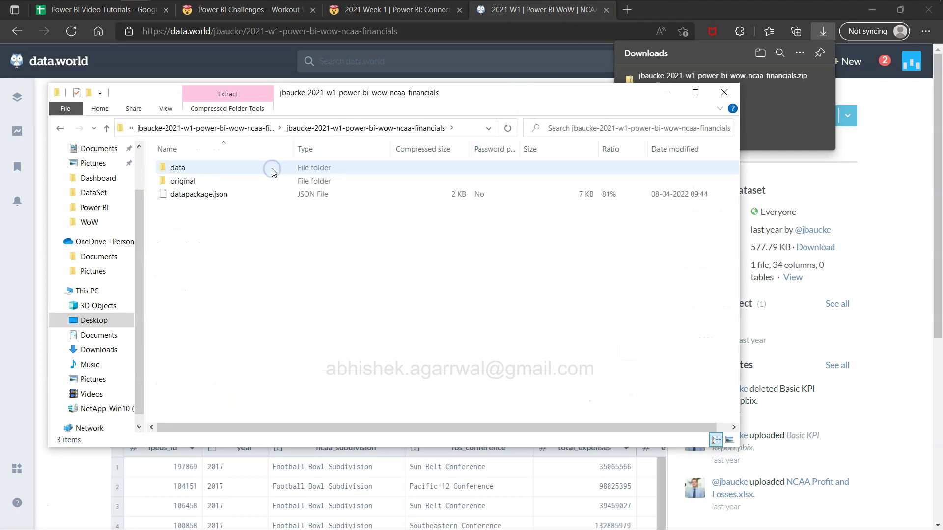
double_click(241, 168)
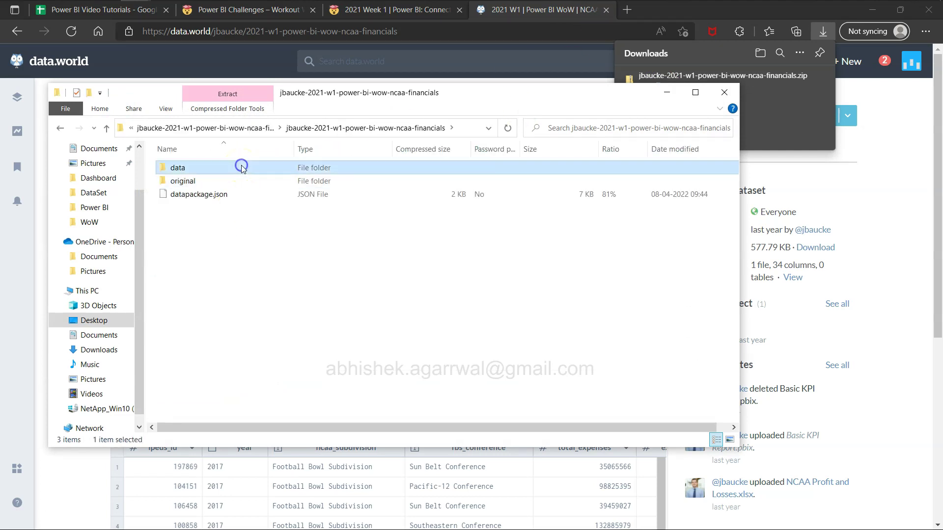
left_click(234, 172)
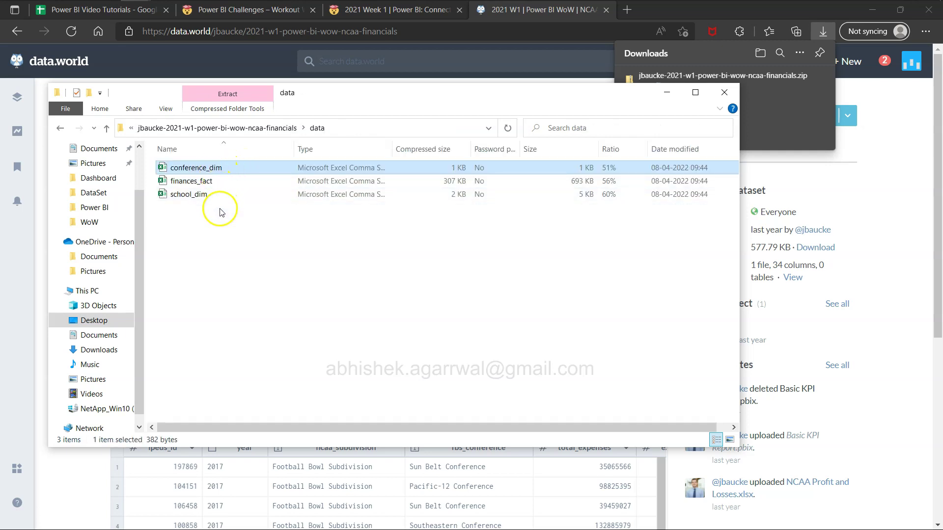
left_click(221, 129)
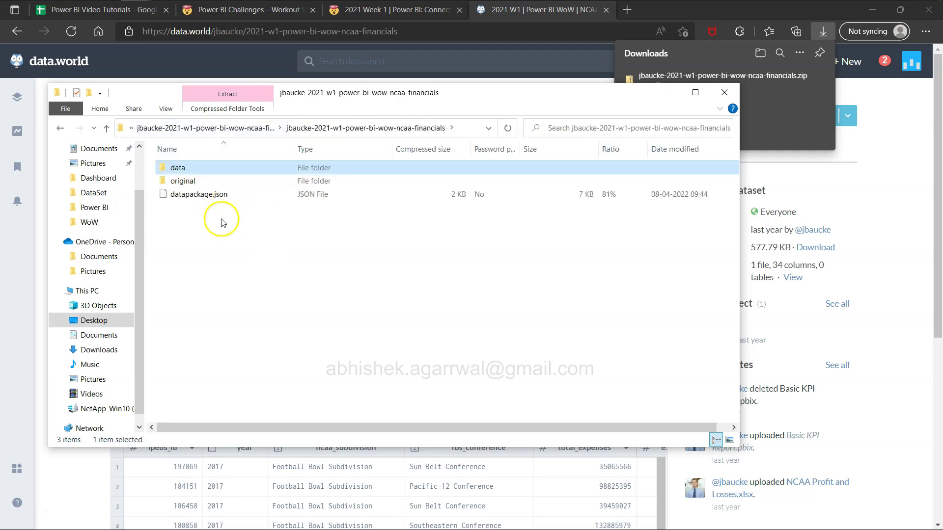
left_click(238, 126)
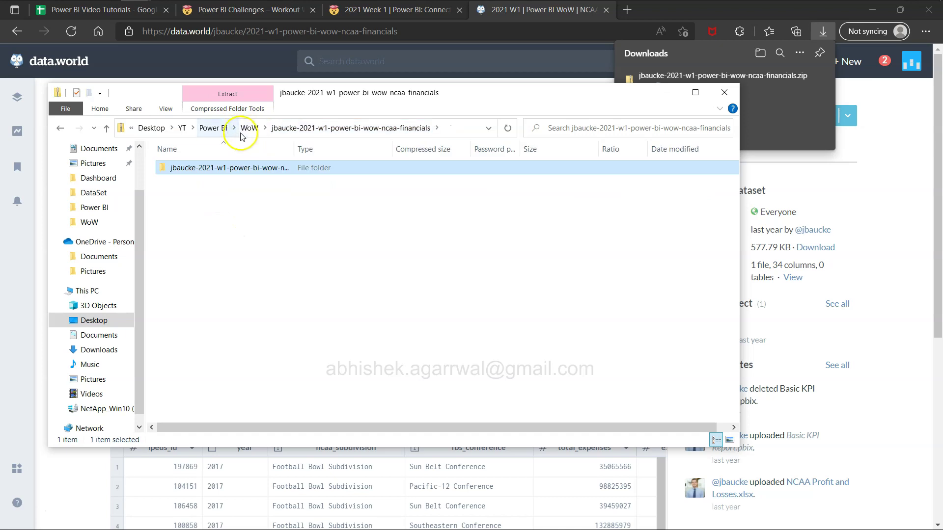
Extract the downloaded zip archive directly into the WoW folder, removing the archive's name from the destination path.
left_click(249, 130)
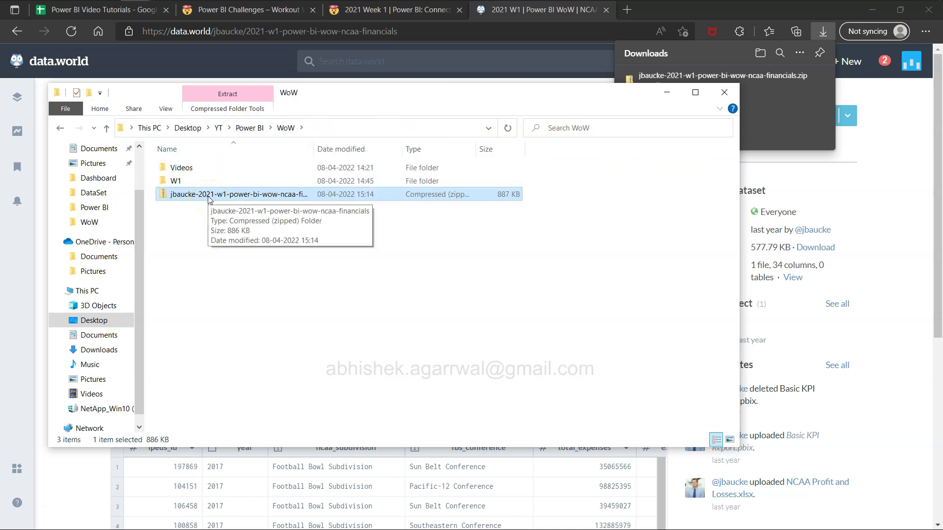
left_click(256, 198)
right_click(256, 198)
left_click(285, 237)
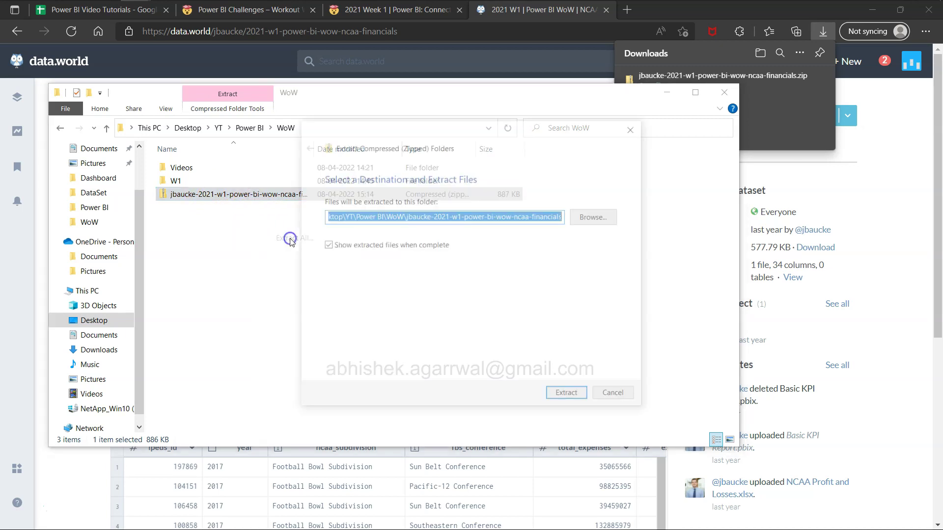
left_click(402, 216)
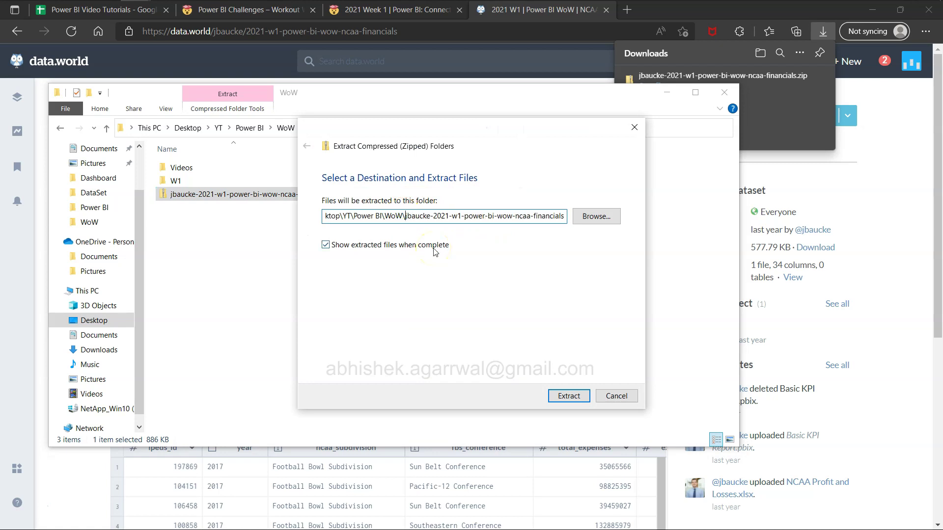
key("ctrl+shift+Right")
key("ctrl+shift+Right")
key("ctrl+shift+Right")
key("ctrl+shift+Right")
key("ctrl+shift+Right")
key("ctrl+shift+Right")
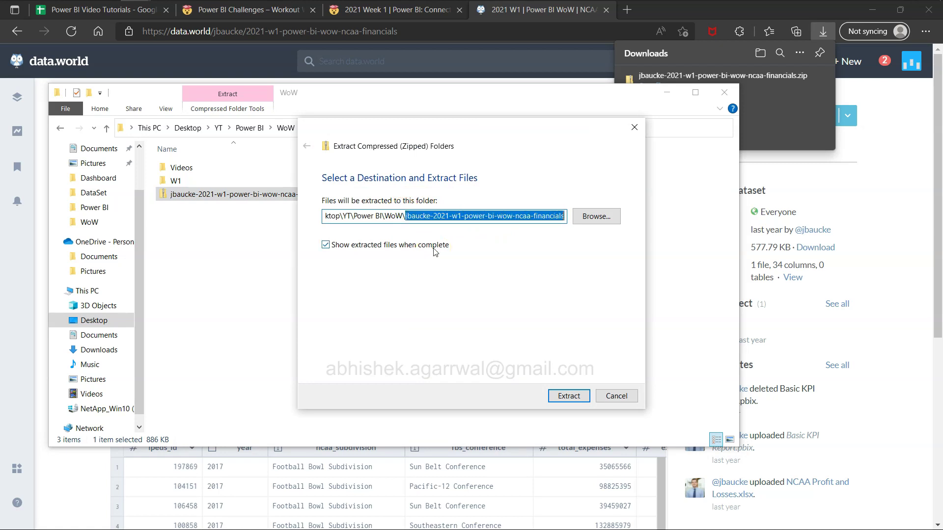
key("BackSpace")
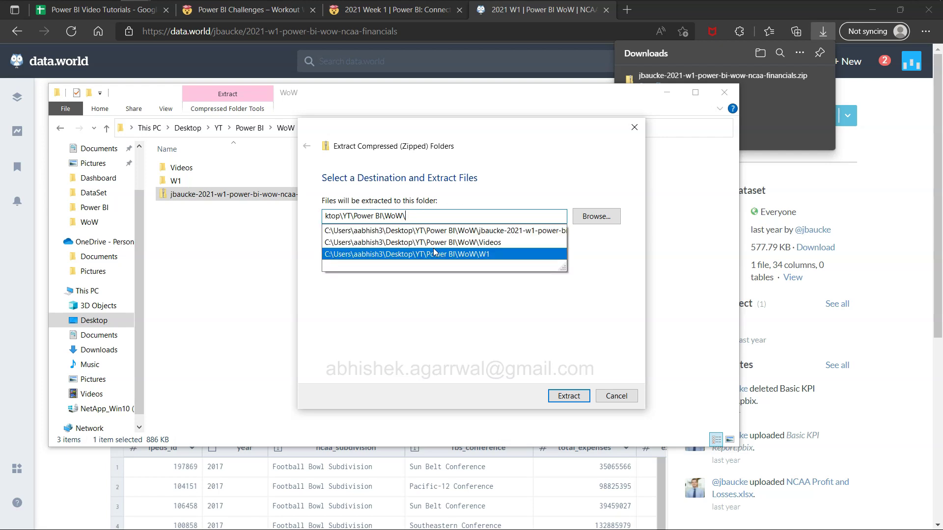
left_click(568, 396)
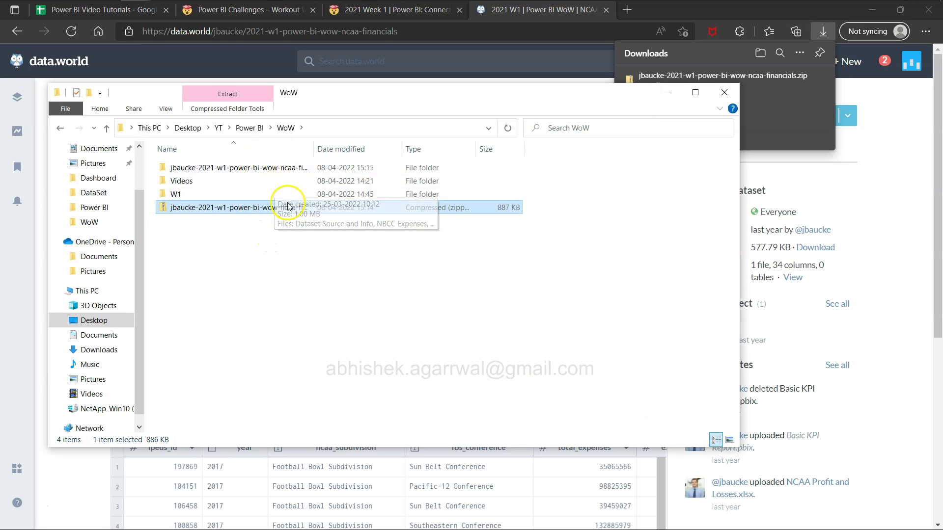
Delete the zip archive from the WoW folder and open the data folder inside the extracted dataset folder.
right_click(275, 206)
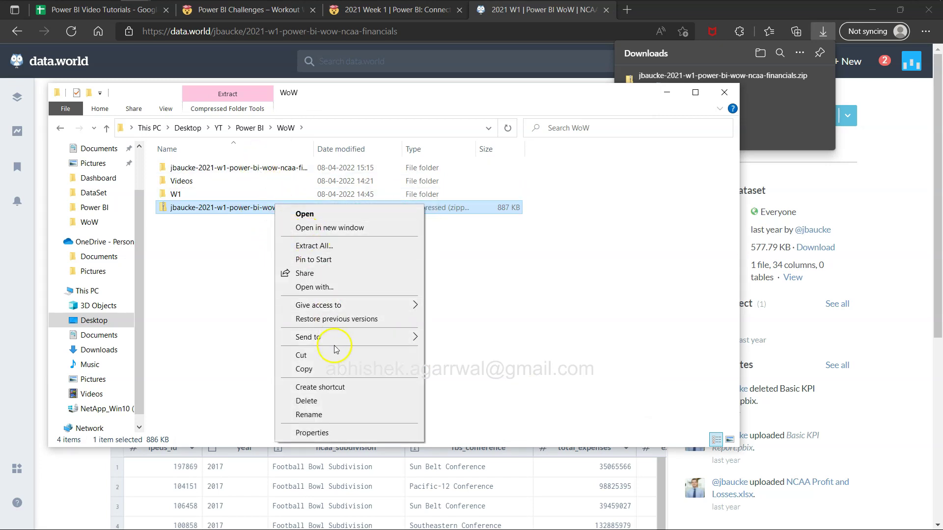
left_click(346, 401)
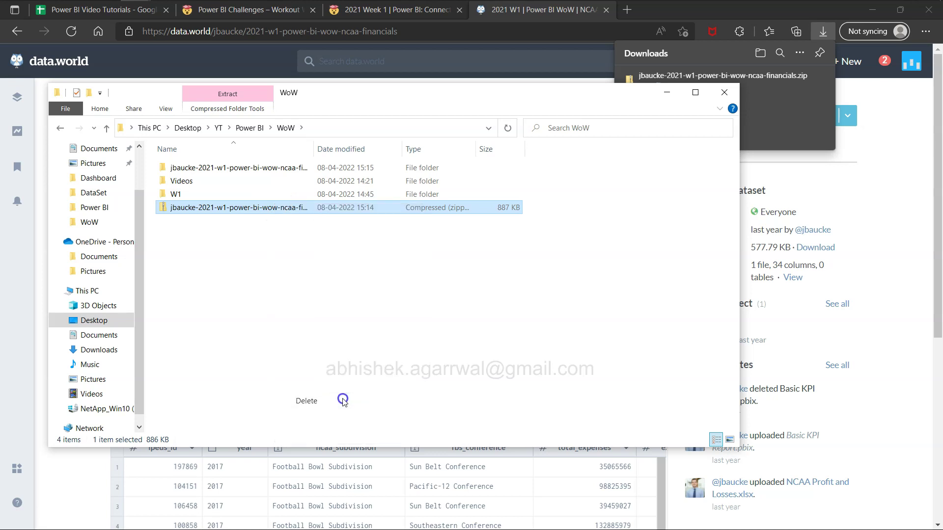
double_click(286, 168)
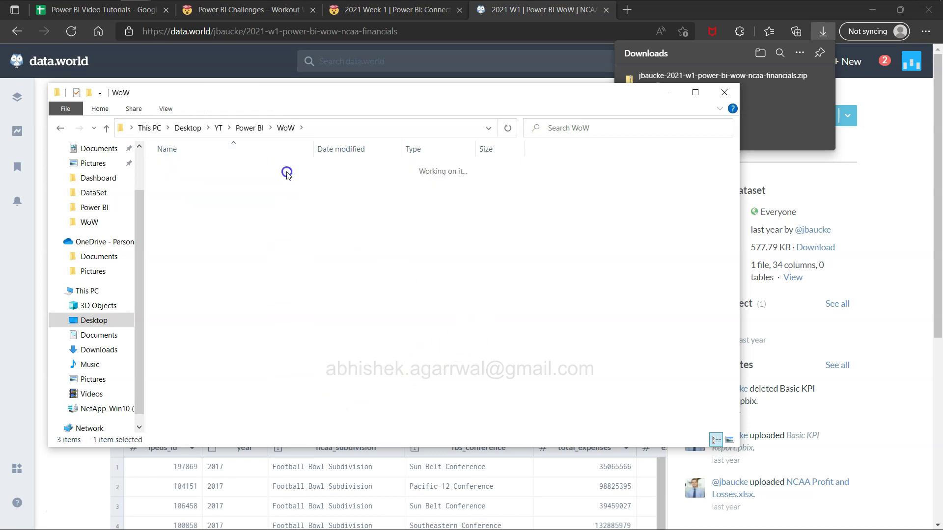
double_click(213, 169)
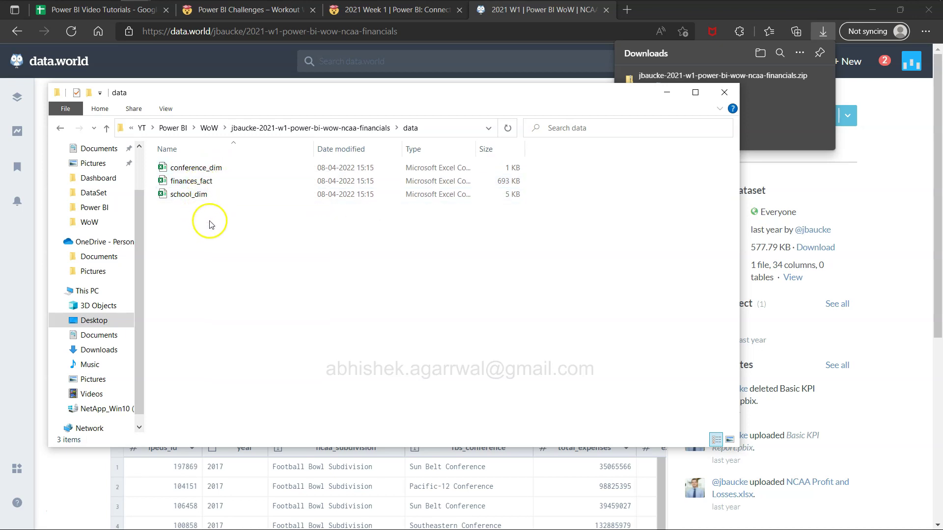
Return to the challenge page and reread the Requirements on the cleaned data set and the removal of Conference Medians.
left_click(507, 10)
left_click(357, 11)
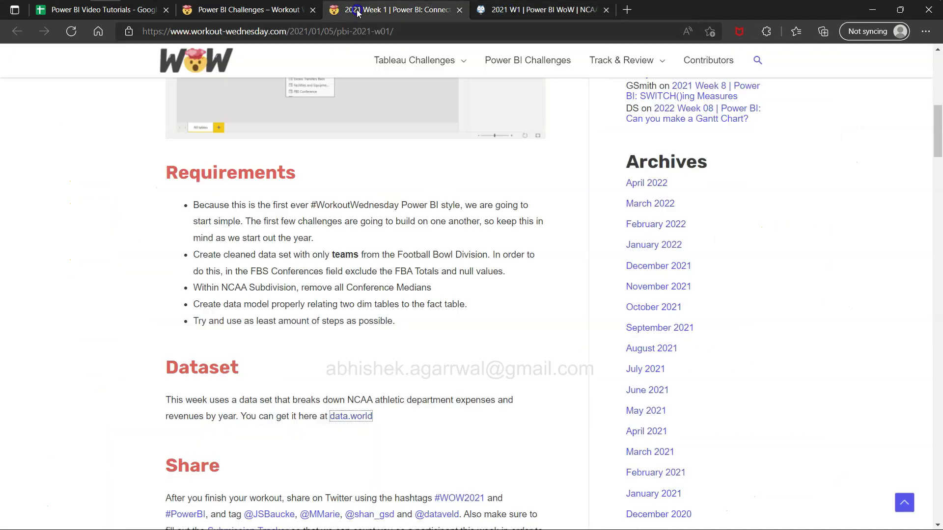
left_click_drag(215, 205, 315, 237)
right_click(355, 201)
left_click(376, 207)
left_click_drag(193, 254, 519, 272)
left_click(294, 273)
scroll(296, 285, "up", 1)
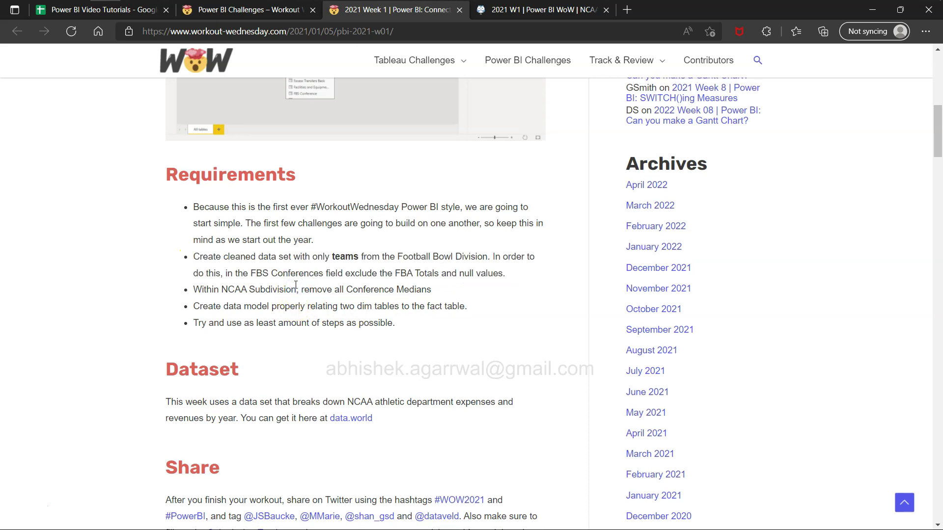
left_click_drag(201, 289, 424, 290)
left_click(403, 290)
Launch Power BI Desktop and dismiss its start screen to get to a blank report.
key("super")
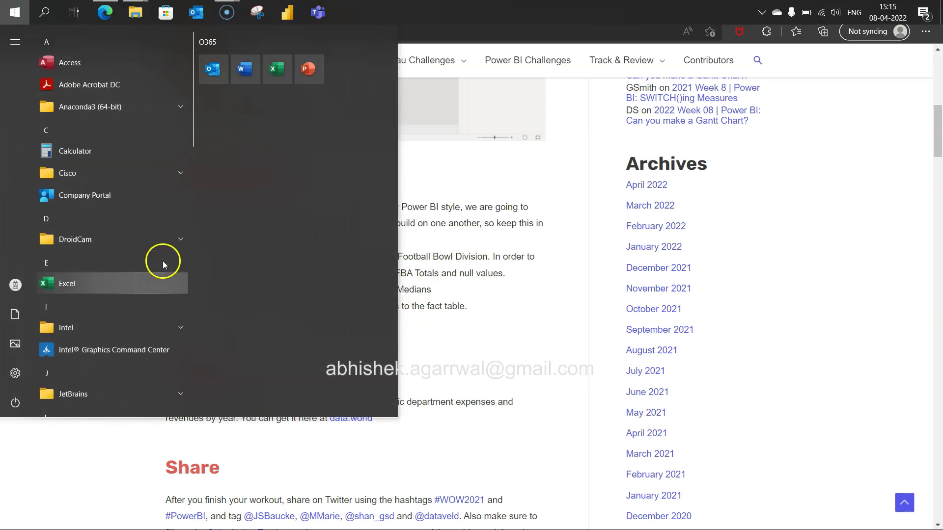
left_click(290, 18)
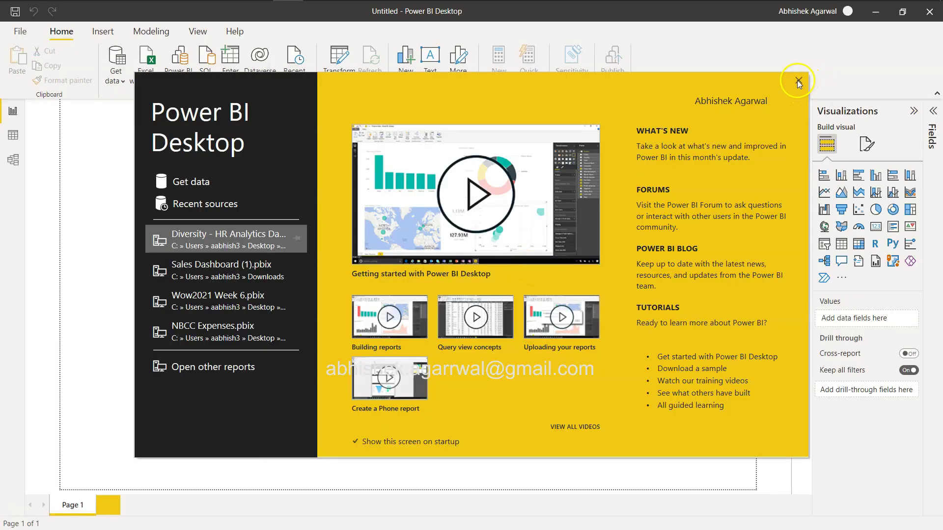
left_click(797, 80)
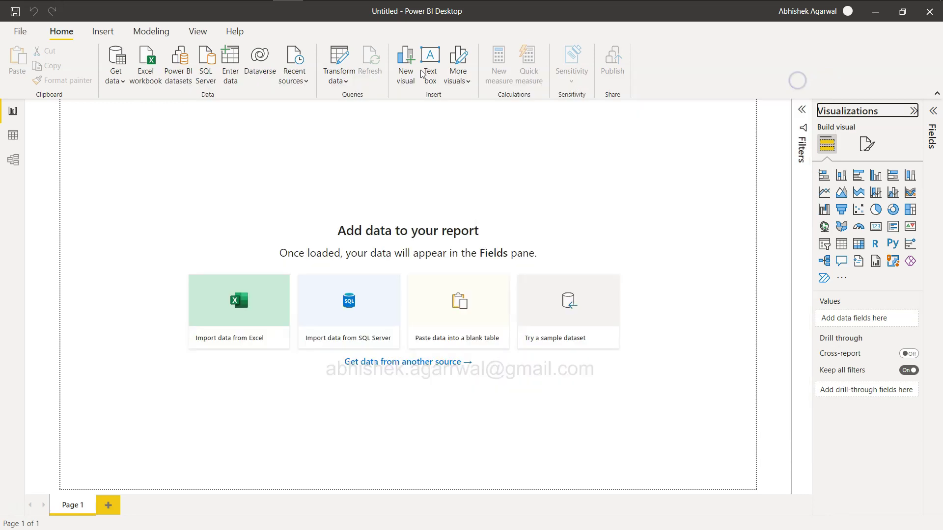
left_click(146, 68)
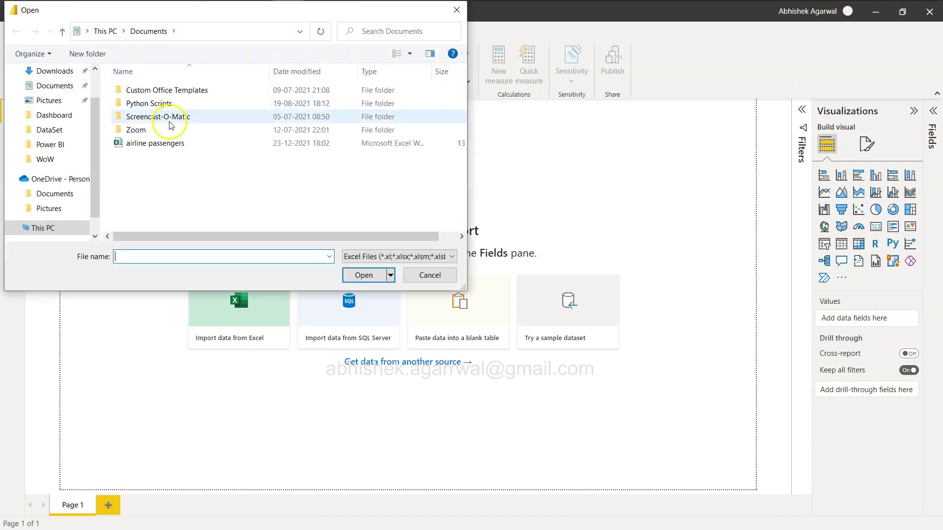
left_click(66, 159)
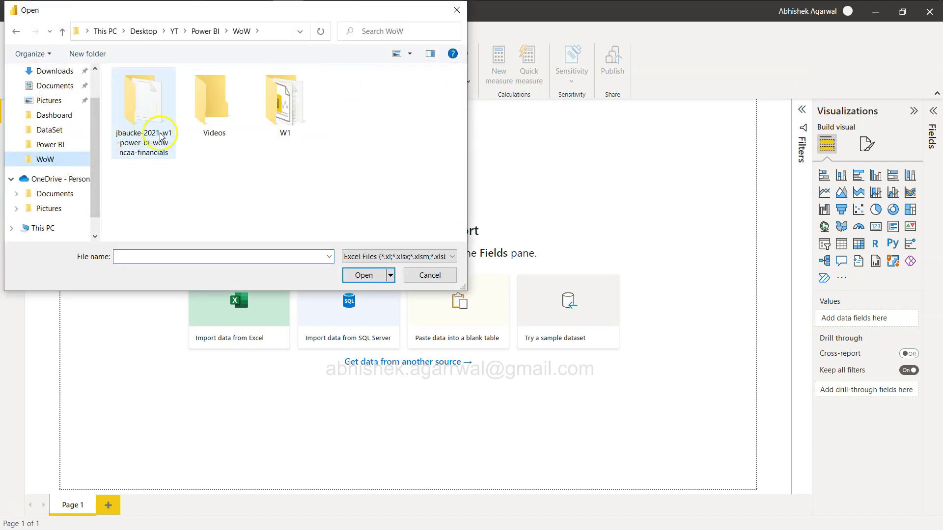
double_click(268, 113)
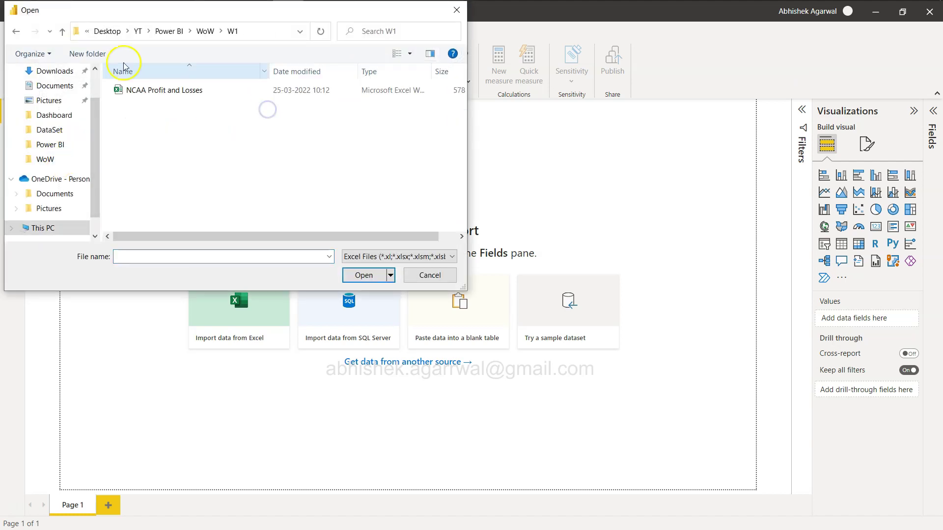
left_click(17, 34)
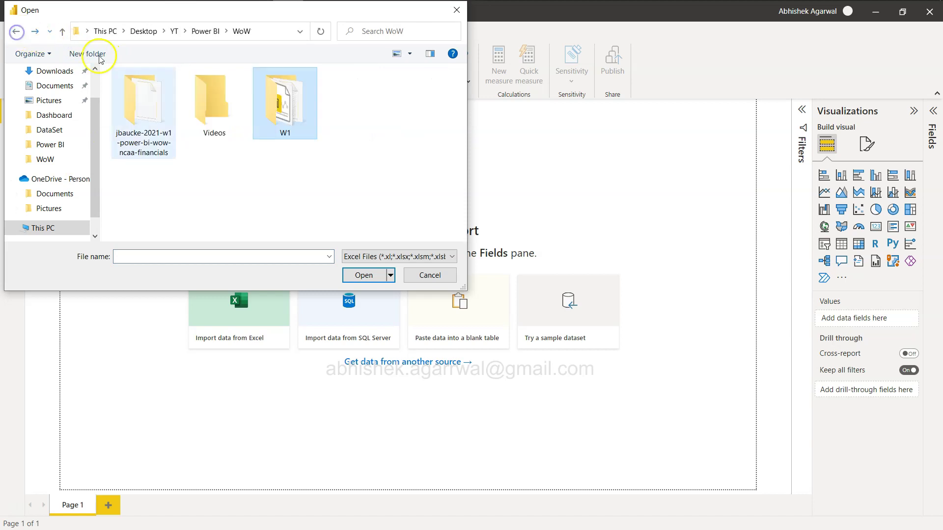
double_click(147, 109)
double_click(156, 91)
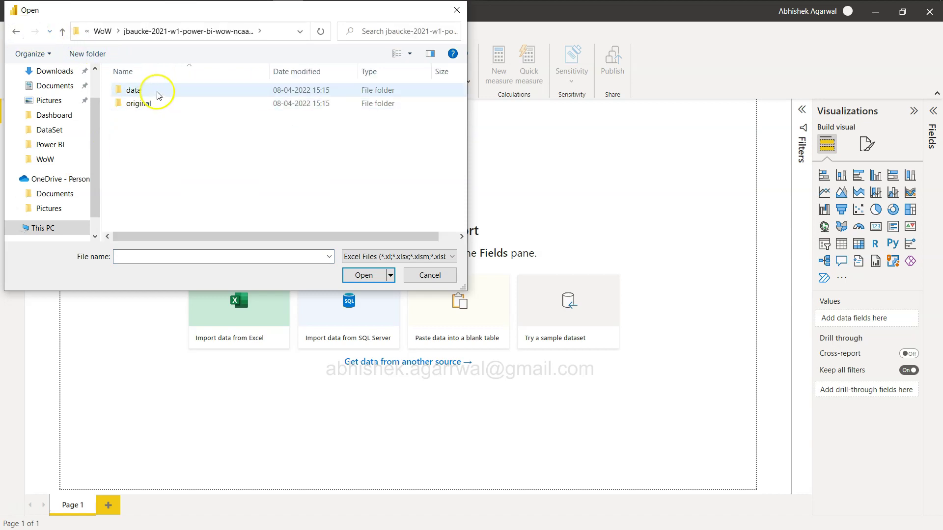
left_click(423, 276)
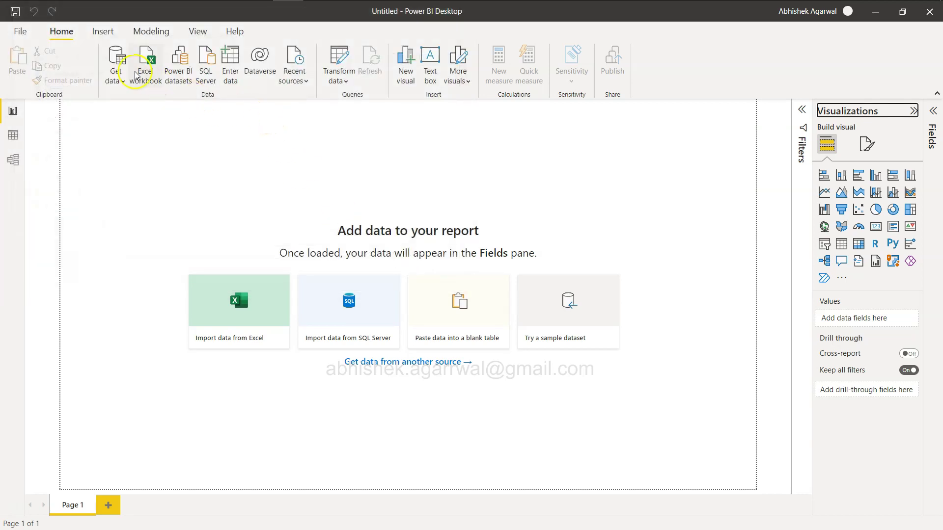
Open conference_dim from the data folder of the extracted NCAA financials dataset in WoW as a Text/CSV source.
left_click(107, 77)
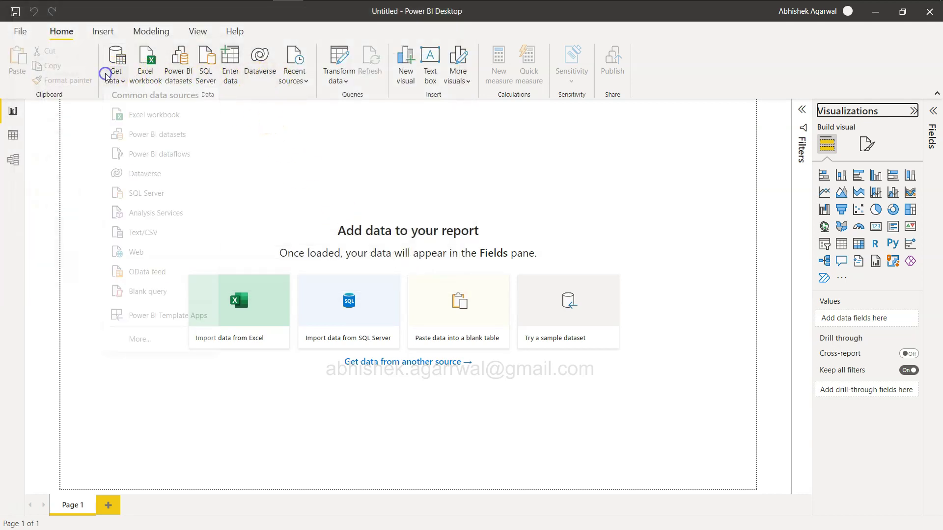
left_click(167, 241)
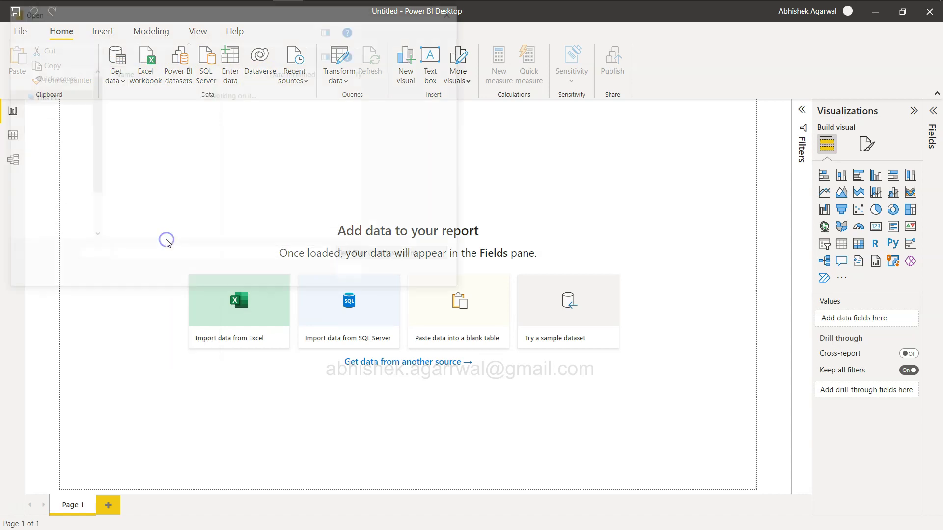
left_click(67, 197)
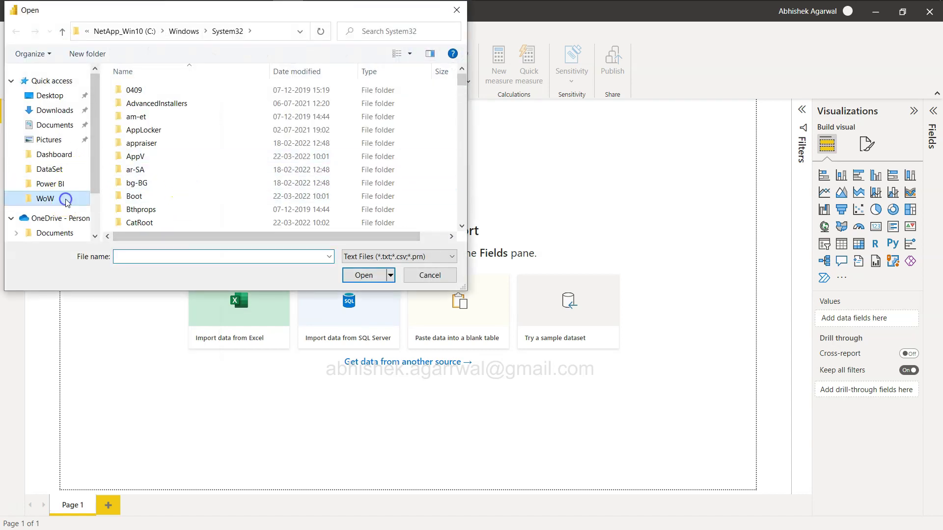
double_click(147, 108)
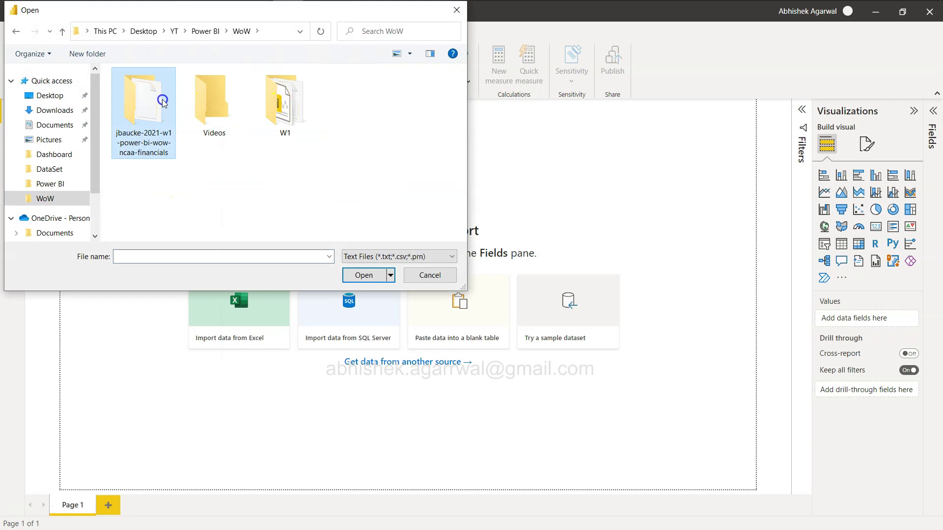
double_click(158, 92)
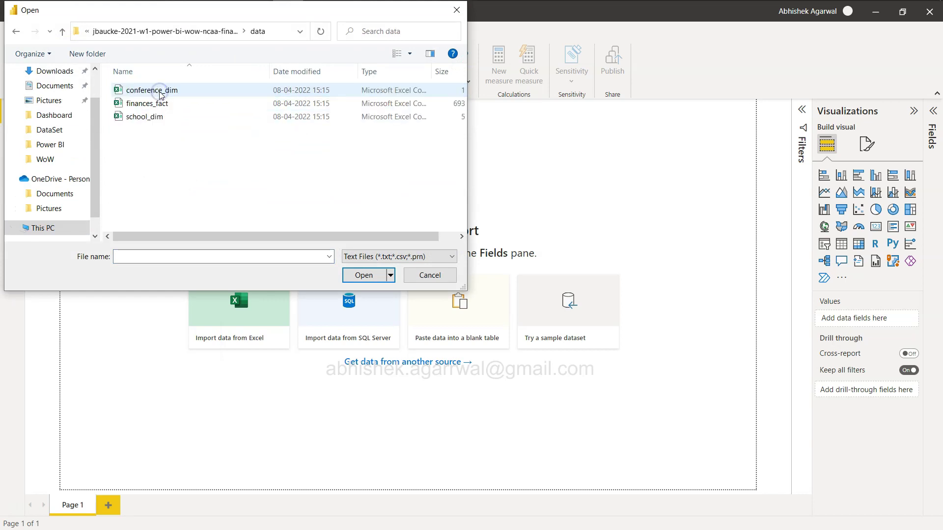
left_click(160, 93)
key("Down")
key("Down")
left_click(161, 93)
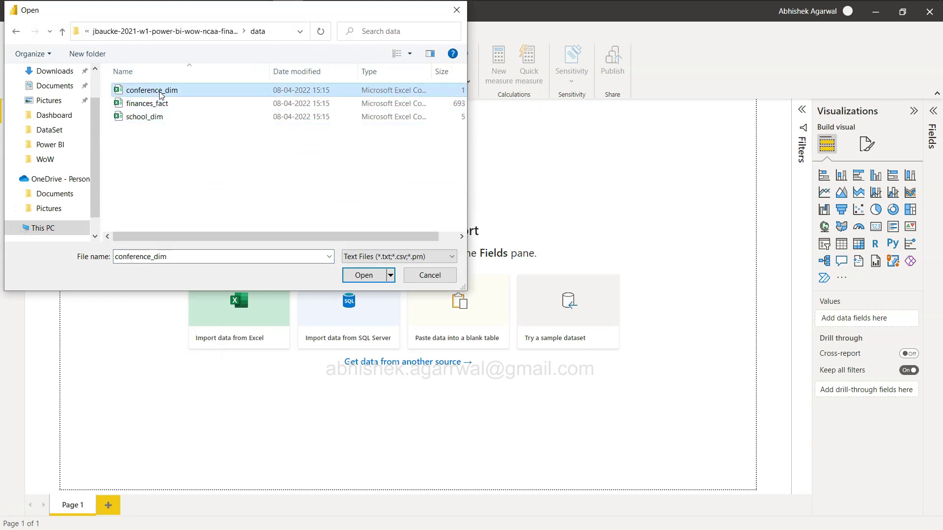
left_click(363, 275)
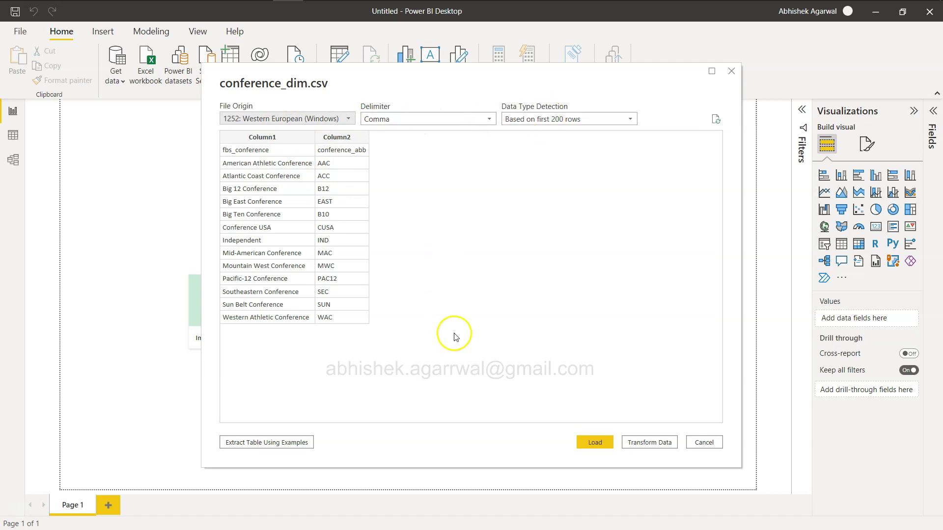
Transform the conference_dim data in Power Query to use its first row as headers, and apply the changes.
left_click(658, 445)
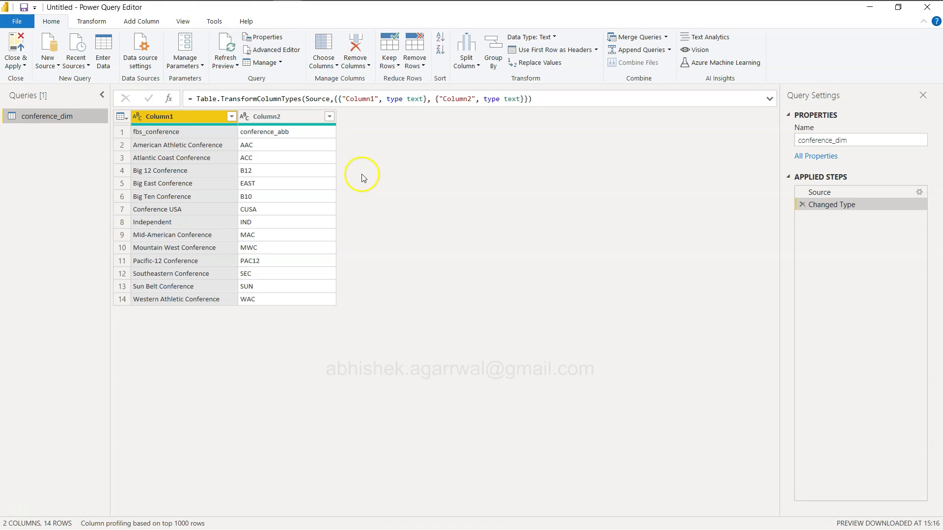
left_click(564, 54)
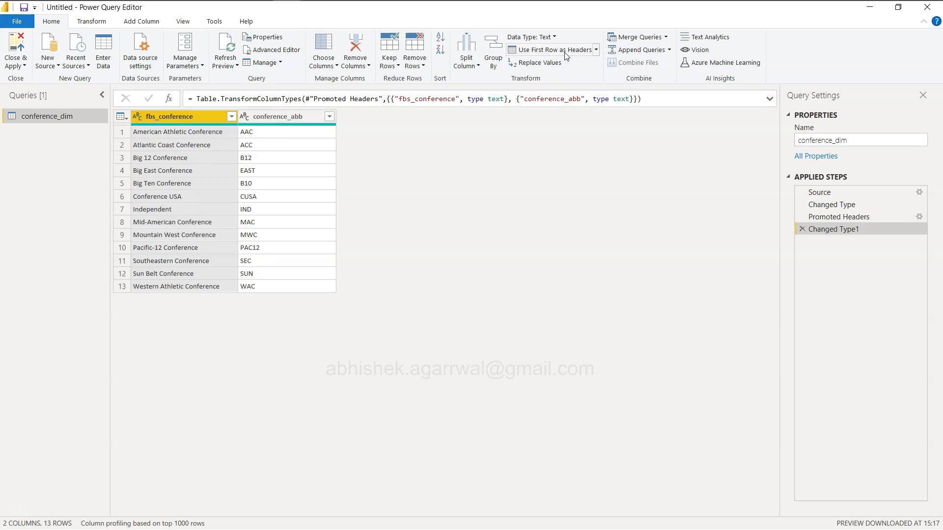
left_click(18, 48)
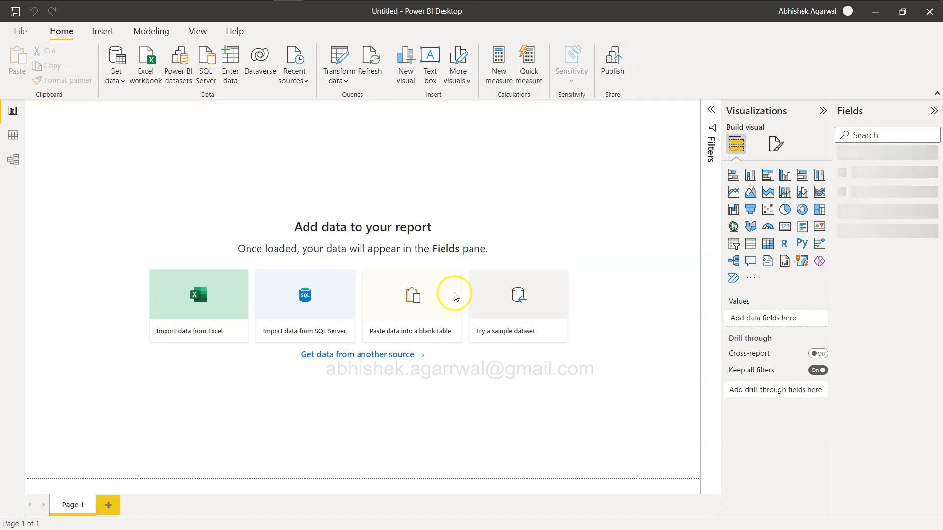
Load the finances_fact CSV file from the same data folder into the model without transforming it.
left_click(116, 78)
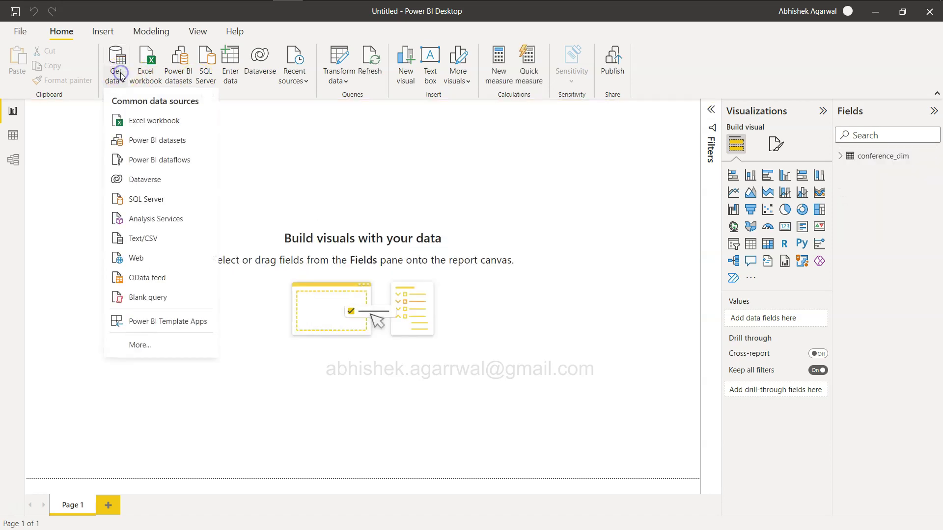
left_click(150, 240)
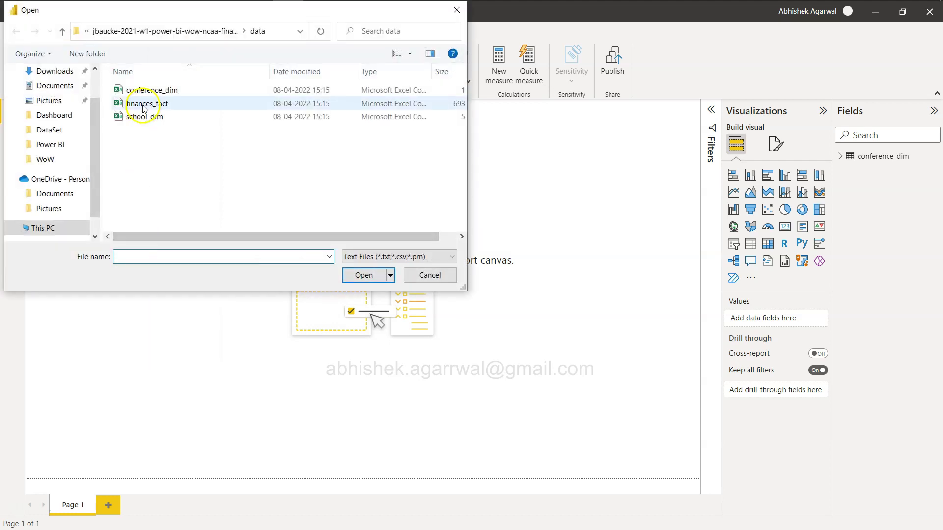
double_click(146, 104)
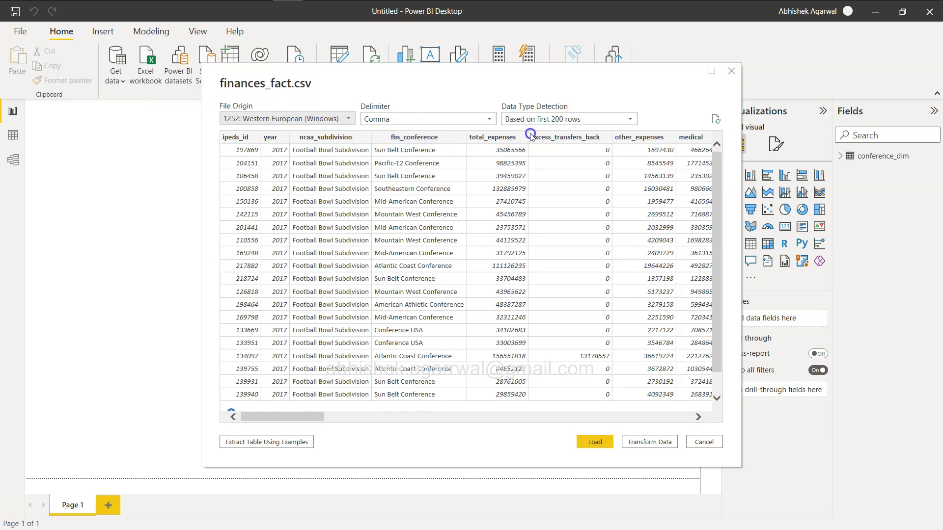
left_click(596, 441)
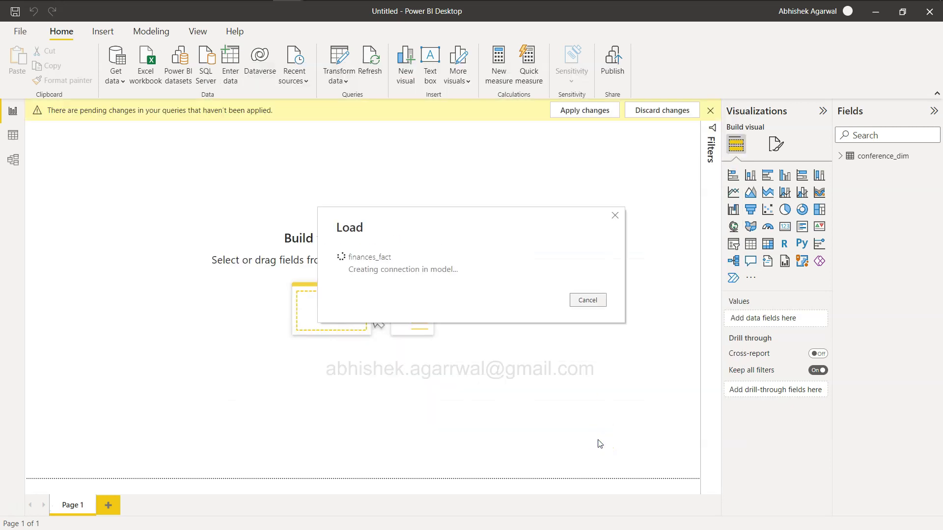
Load the school_dim CSV file from the data folder into the model without transforming it.
left_click(118, 76)
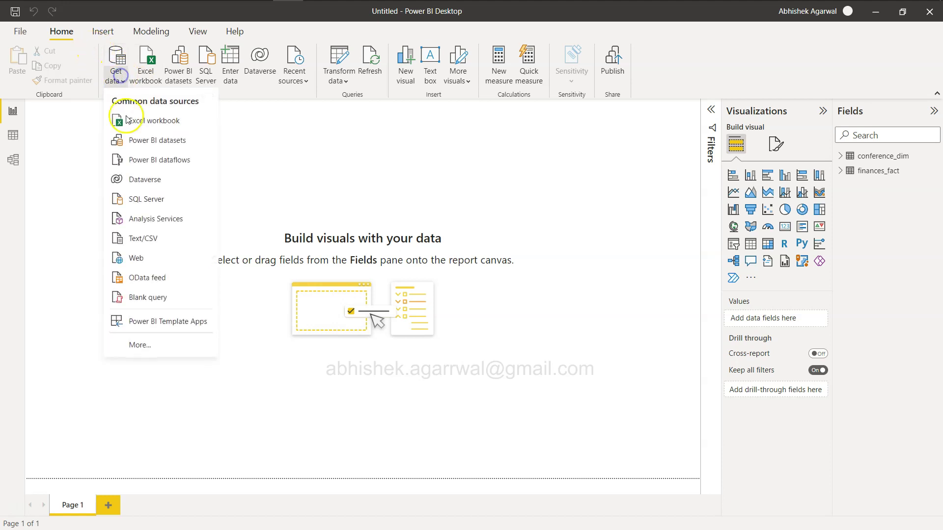
left_click(150, 243)
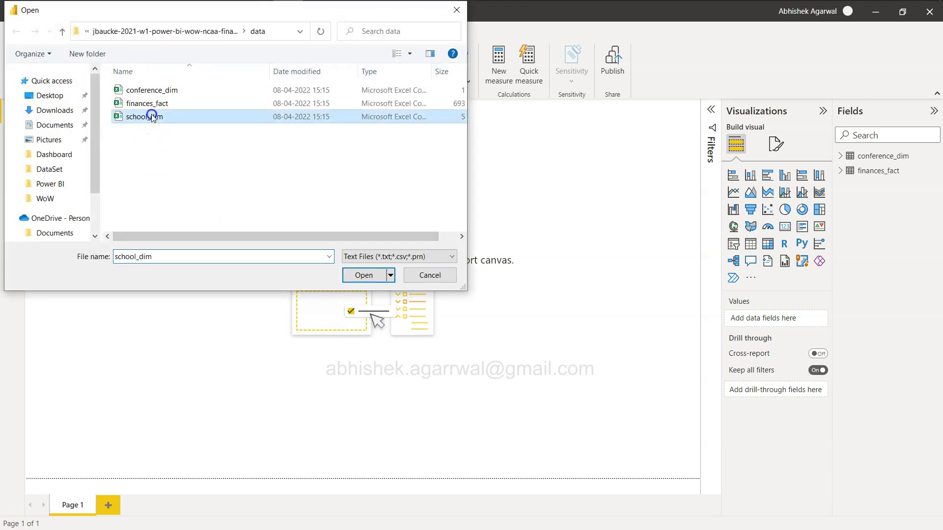
double_click(152, 117)
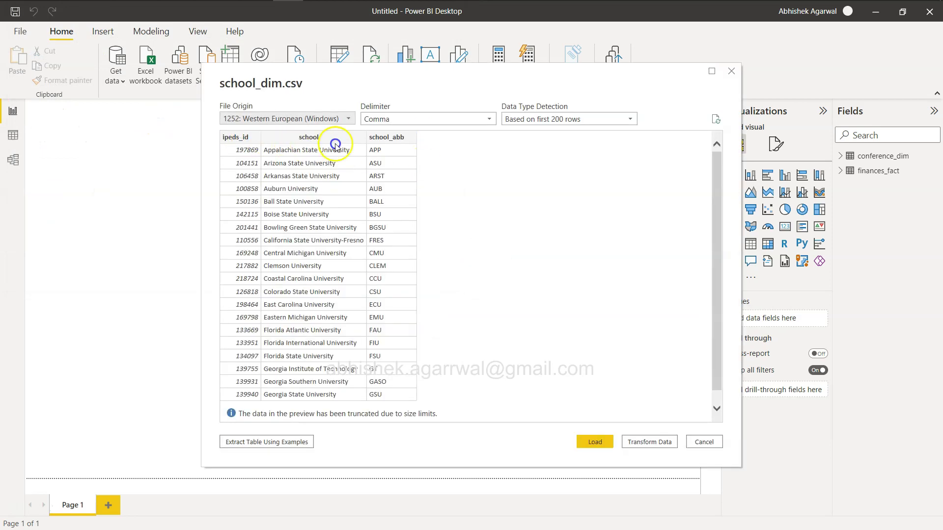
left_click(595, 442)
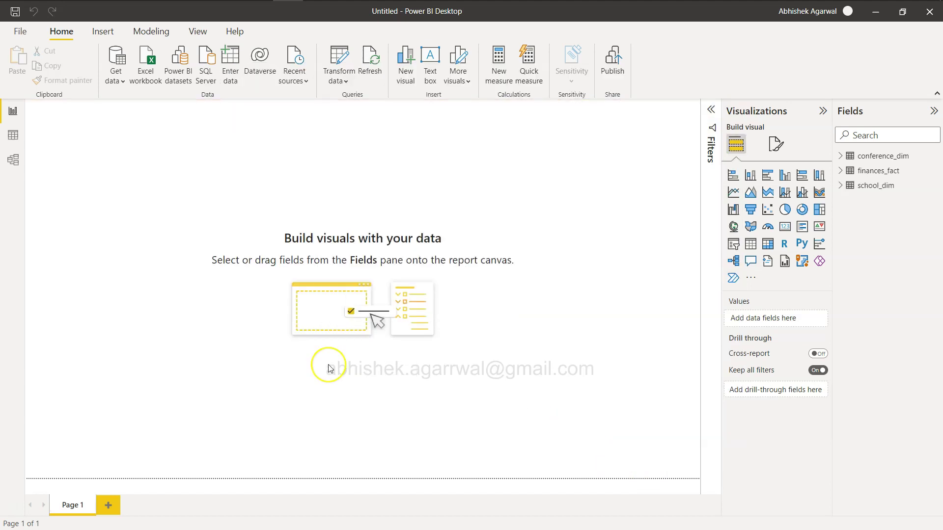
Return to the challenge page and review the Requirements on relating the two dim tables to the fact table, along with the sample model image.
key("alt+Tab")
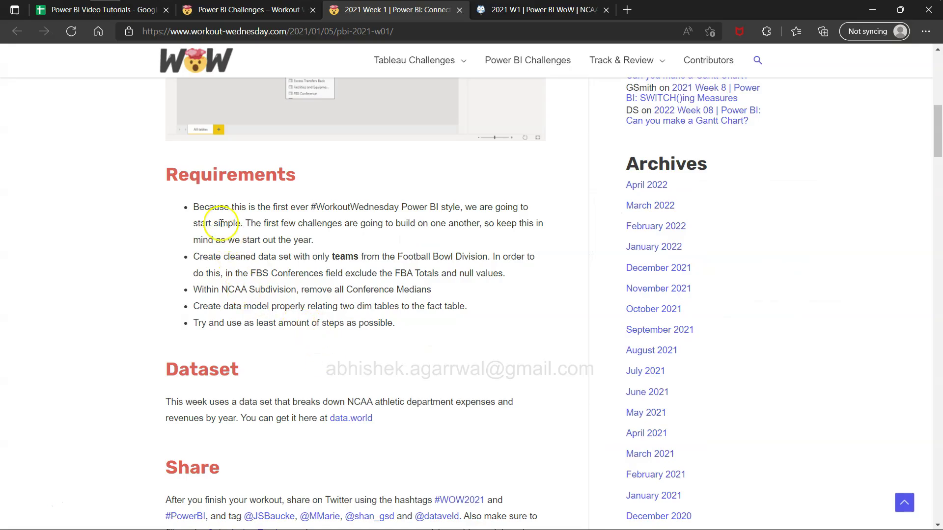
left_click_drag(216, 258, 507, 322)
left_click(295, 340)
left_click_drag(209, 306, 455, 313)
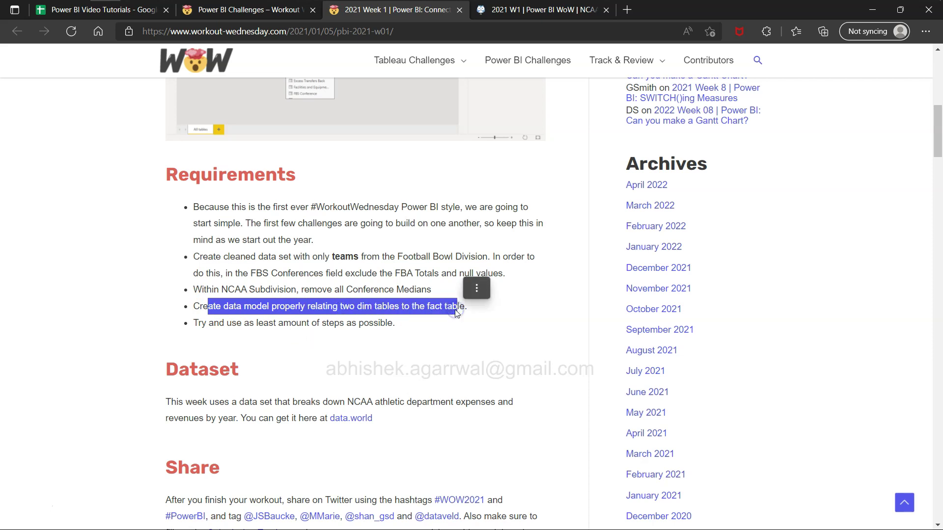
left_click(300, 313)
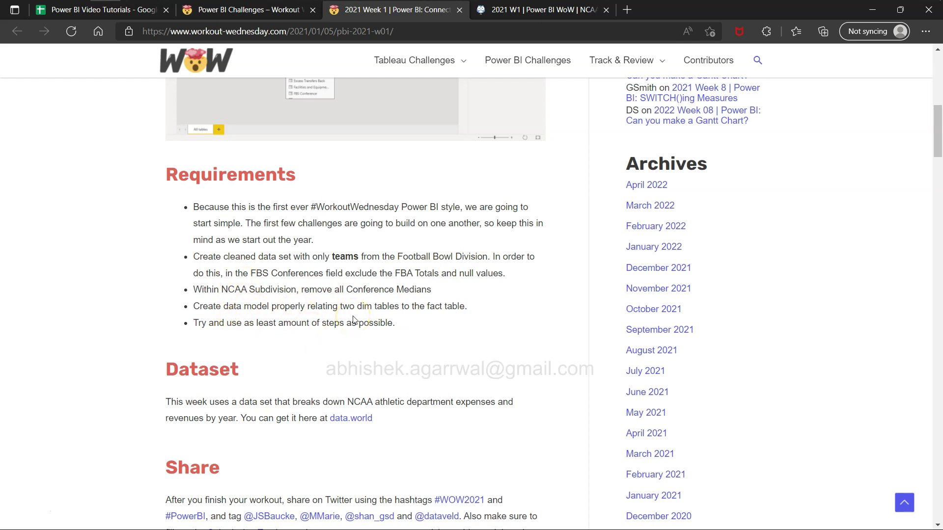
scroll(354, 320, "up", 2)
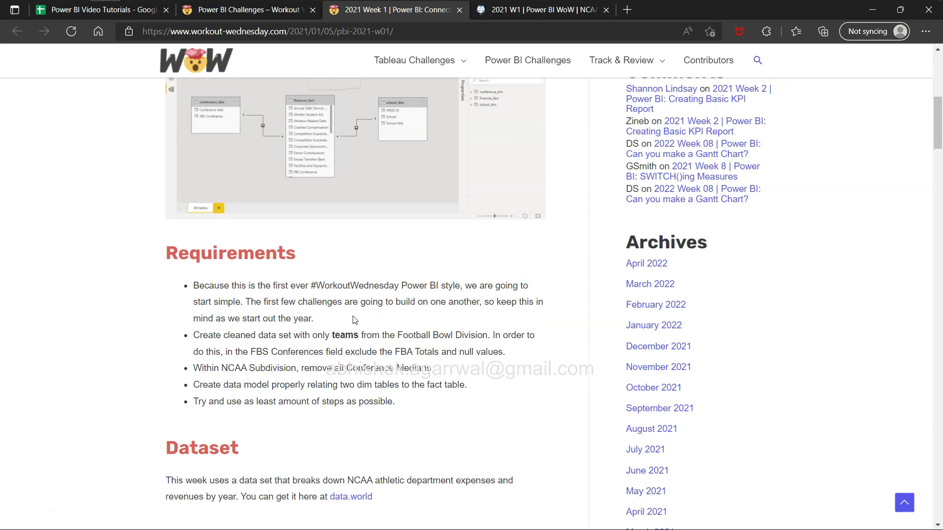
scroll(355, 320, "up", 1)
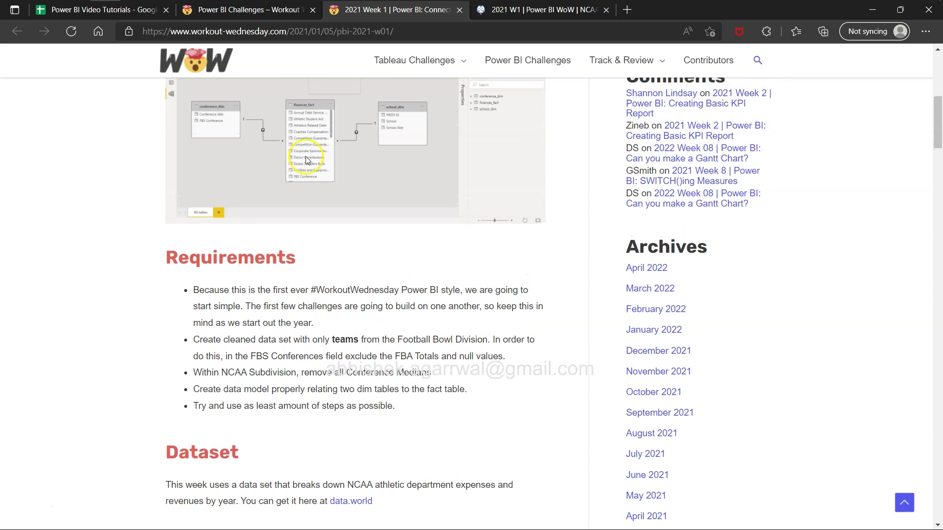
scroll(305, 154, "up", 1)
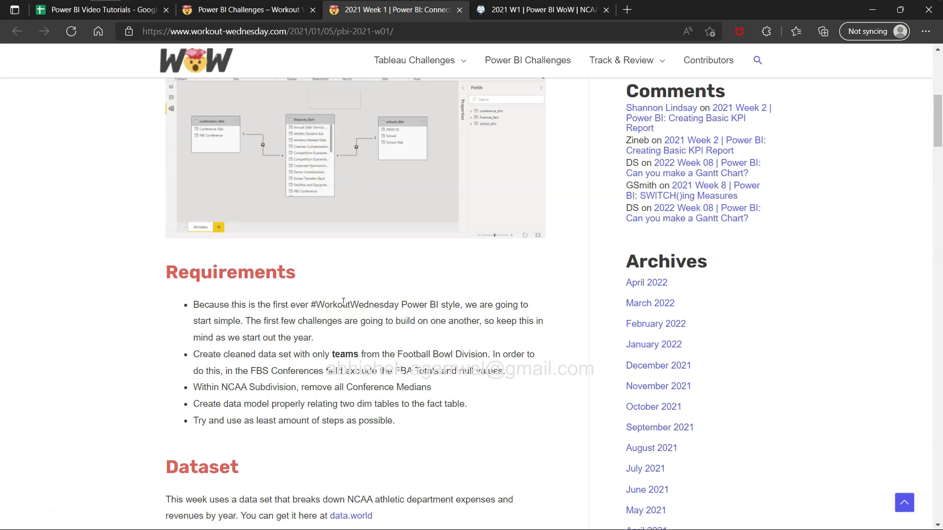
scroll(334, 320, "up", 1)
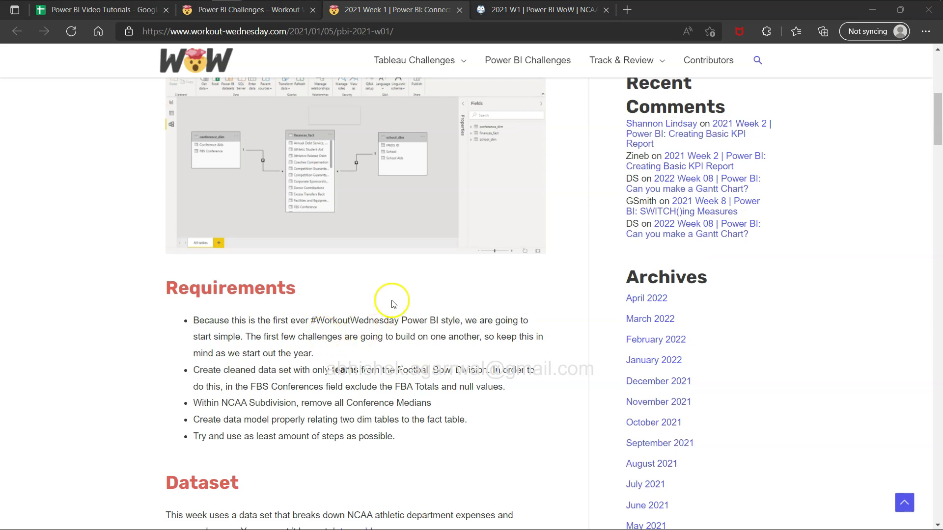
In Power BI Desktop's model view, bring finances_fact and school_dim closer to conference_dim, and lengthen the conference_dim and finances_fact cards.
key("alt+Tab")
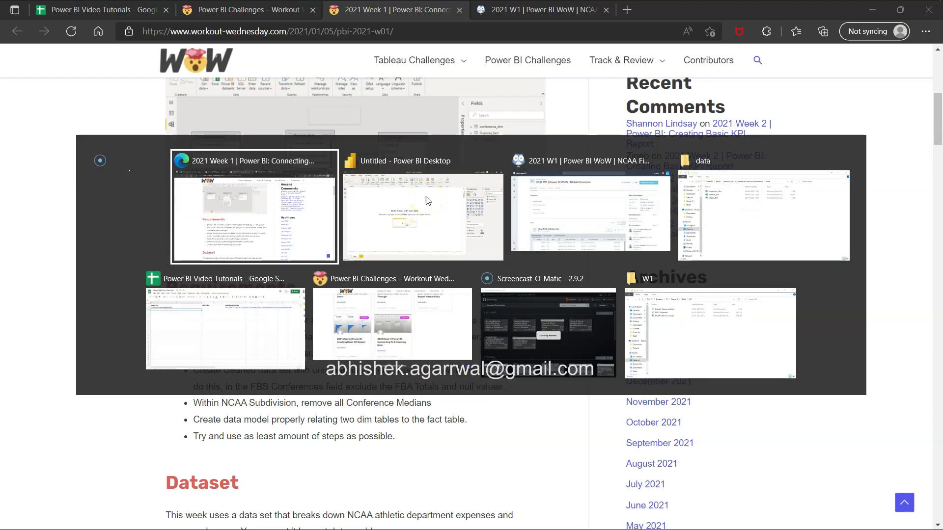
left_click(427, 200)
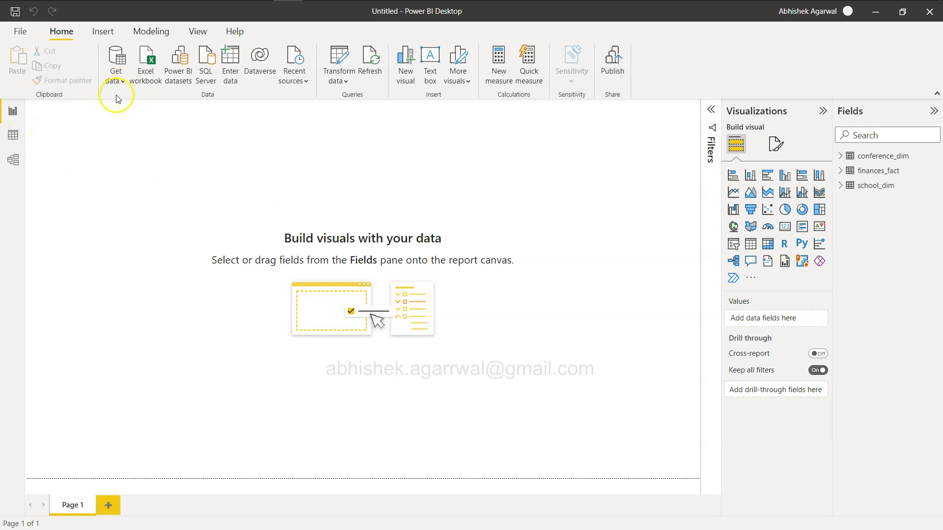
left_click(19, 162)
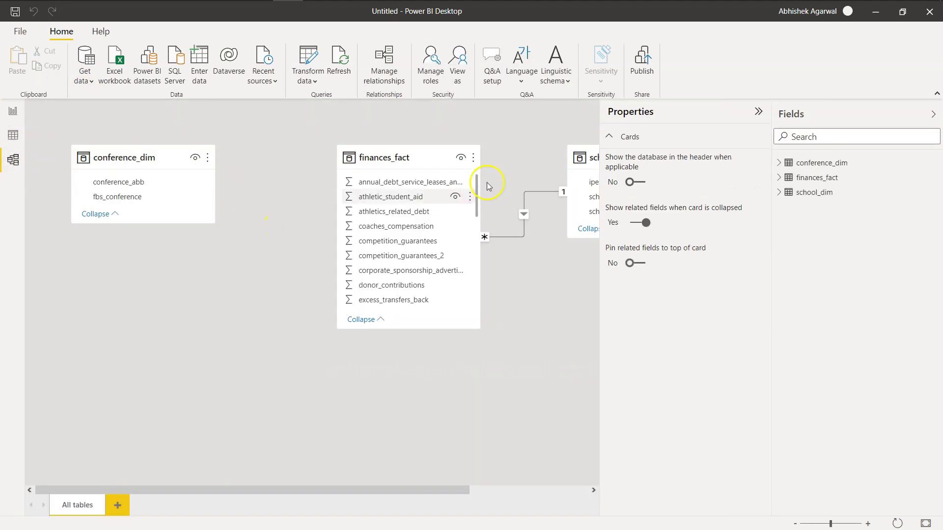
left_click(366, 175)
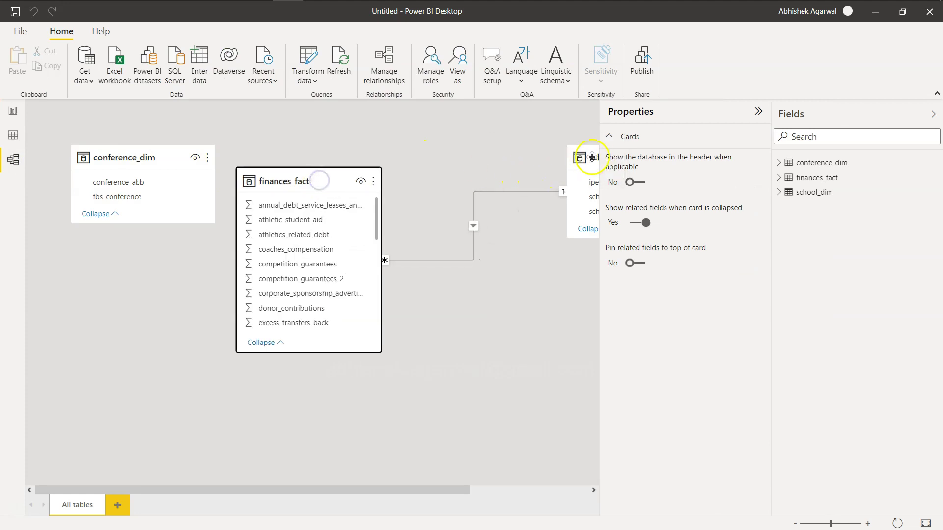
left_click_drag(594, 157, 459, 201)
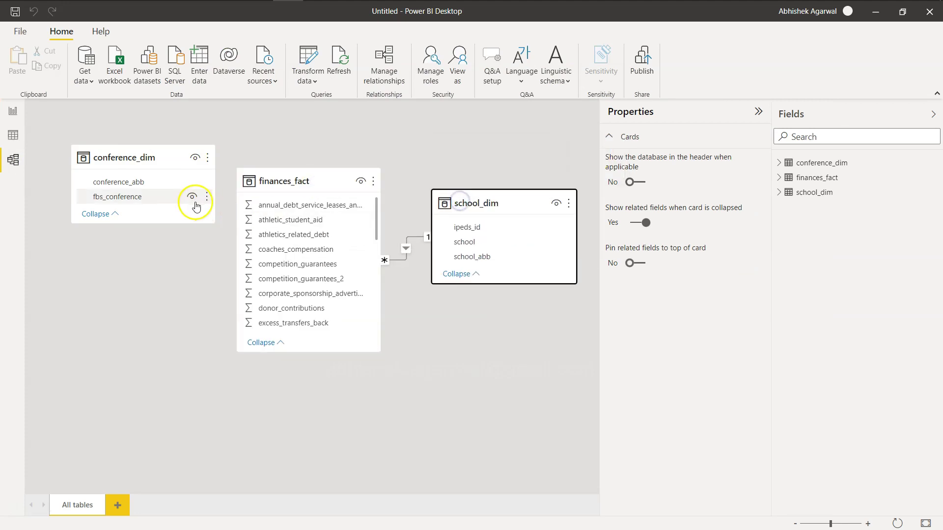
left_click_drag(171, 223, 165, 249)
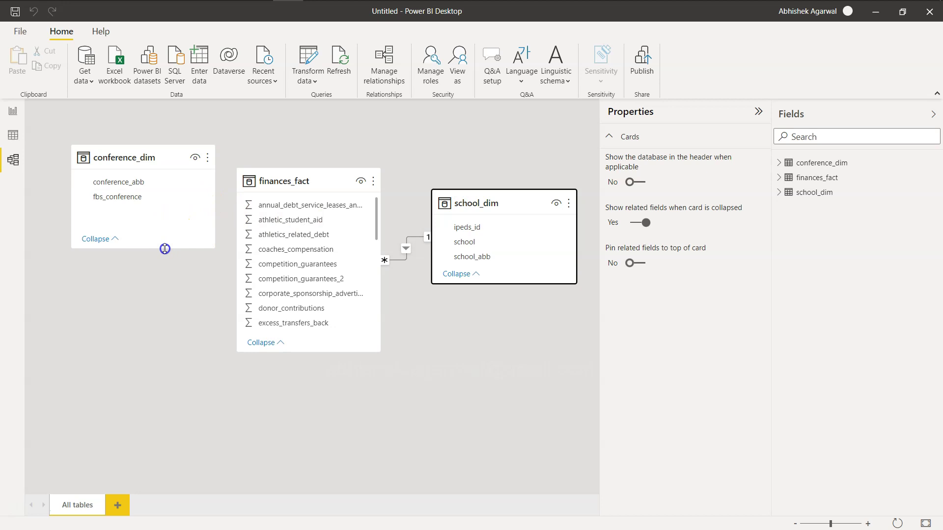
left_click_drag(299, 352, 295, 474)
Create a relationship between fbs_conference in conference_dim and fbs_conference in finances_fact.
left_click(412, 238)
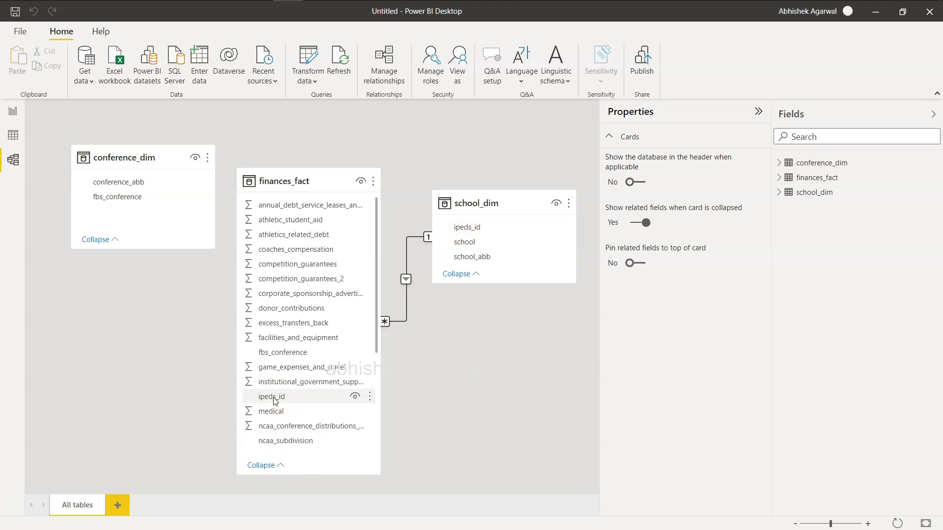
left_click_drag(126, 181, 273, 294)
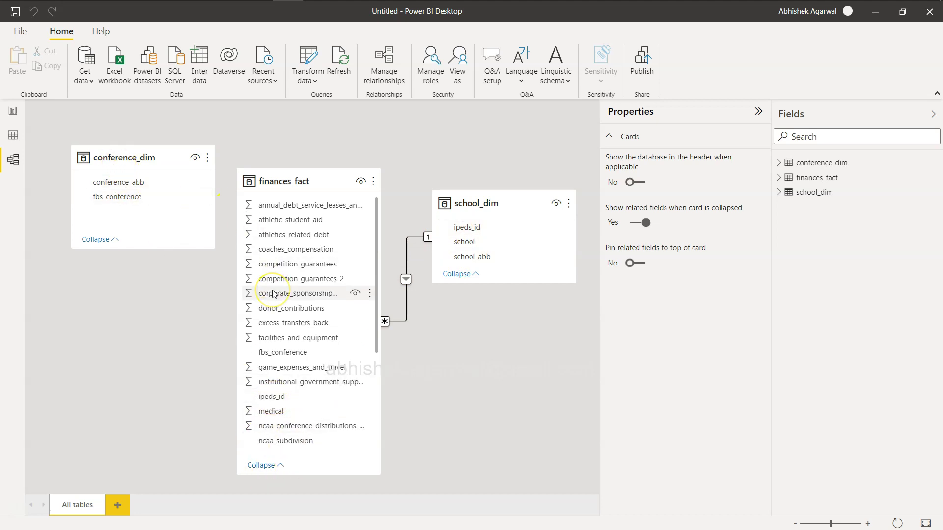
left_click_drag(139, 198, 290, 353)
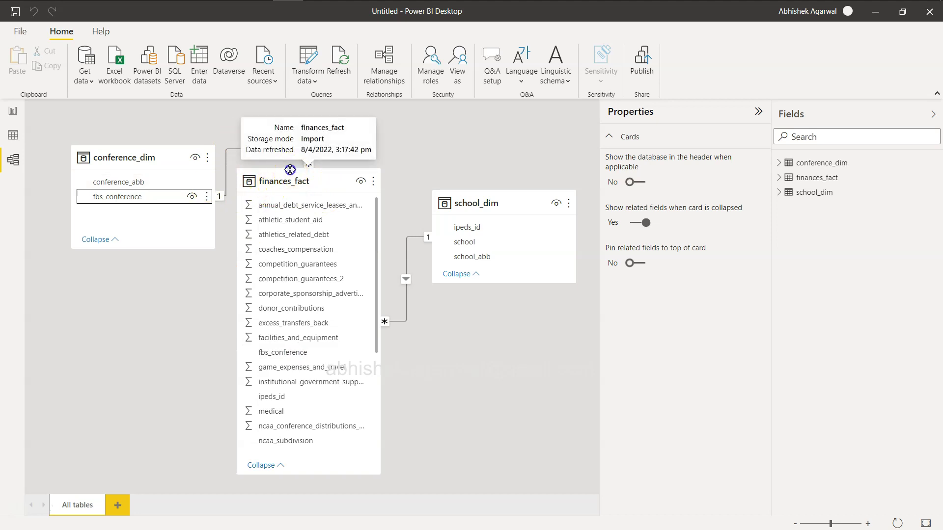
Rearrange the model diagram with conference_dim and school_dim side by side above finances_fact.
left_click_drag(271, 190, 271, 267)
left_click_drag(491, 201, 413, 143)
left_click_drag(199, 152, 221, 152)
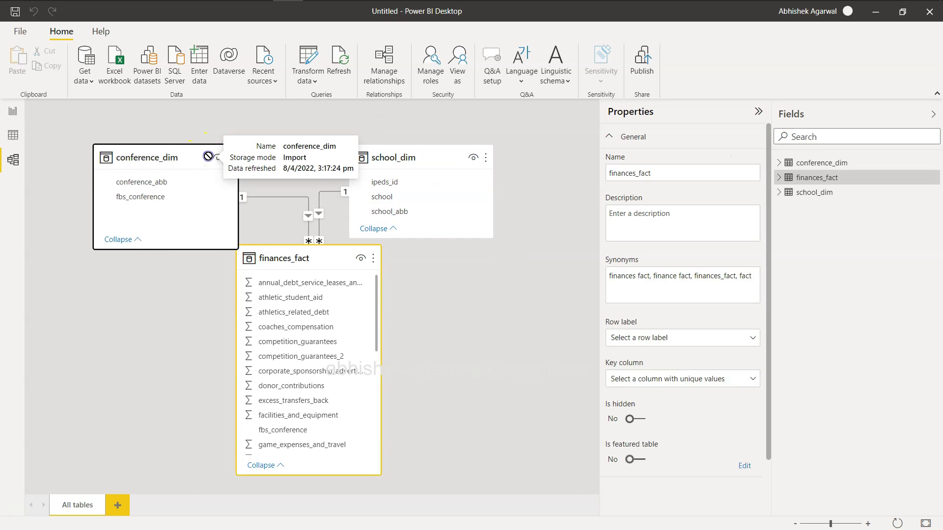
Examine the two relationships and the finances_fact fields in the diagram, and compare them with the sample model image on the challenge page.
left_click(282, 197)
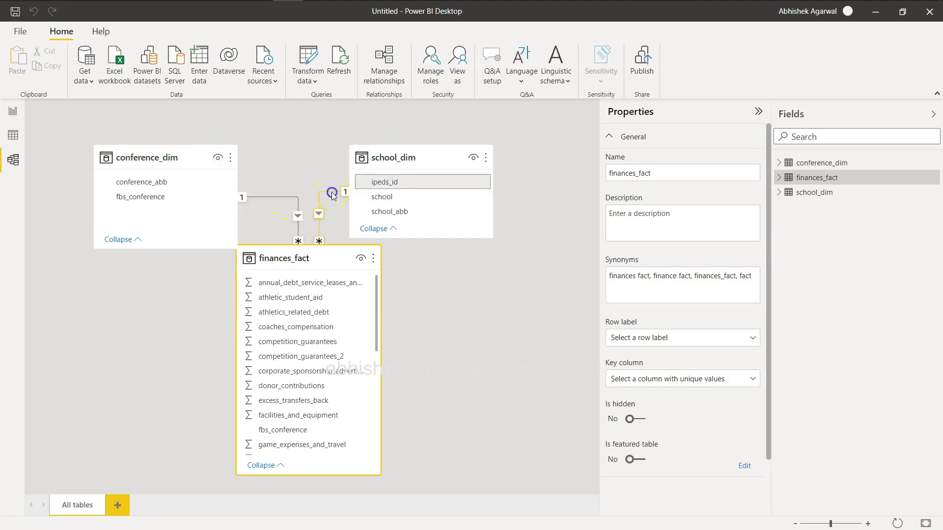
scroll(308, 356, "down", 5)
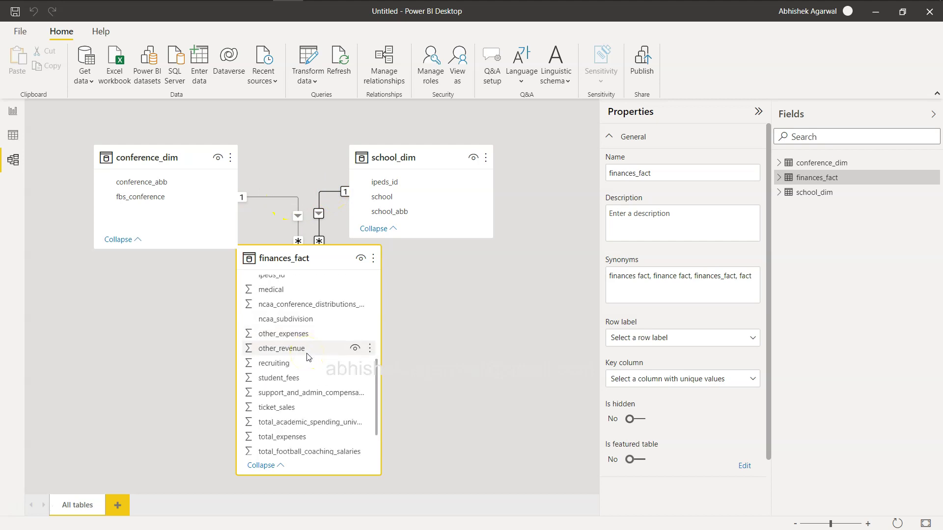
scroll(307, 357, "down", 2)
scroll(307, 357, "up", 10)
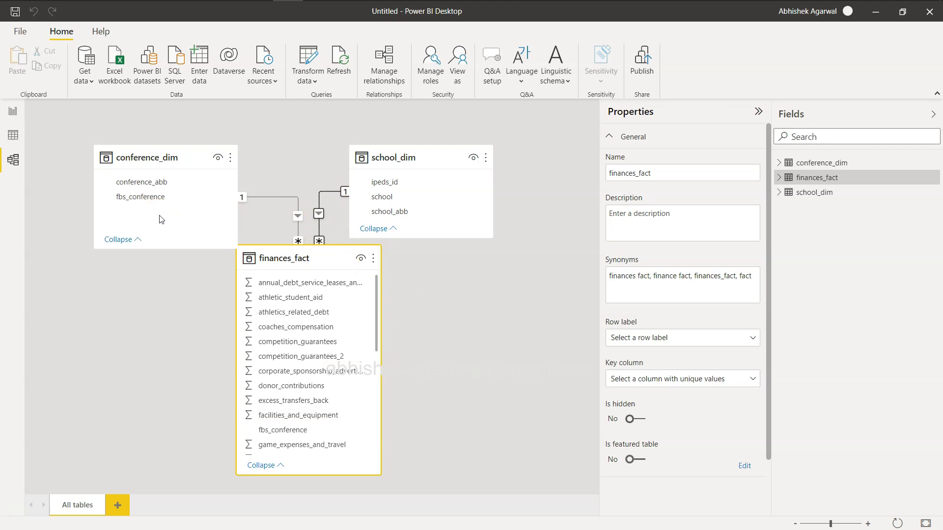
left_click(241, 206)
key("alt+Tab")
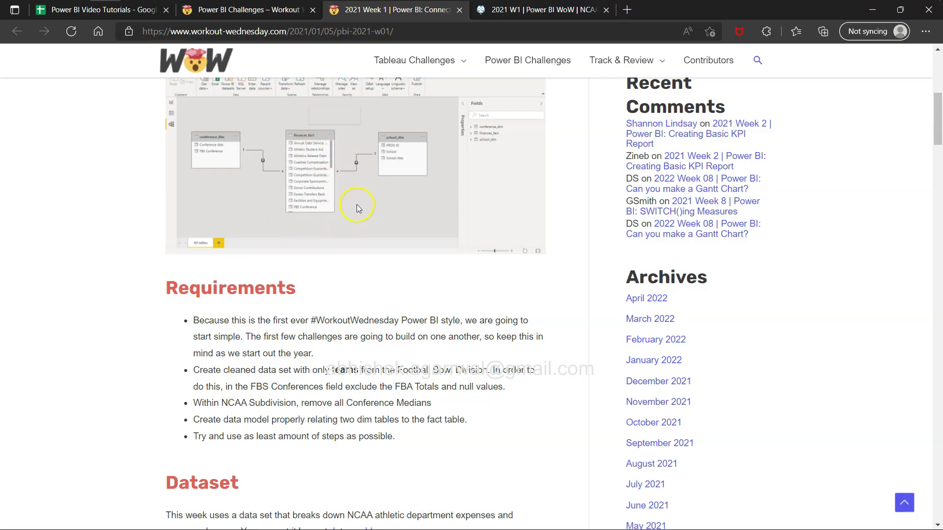
scroll(362, 288, "up", 3)
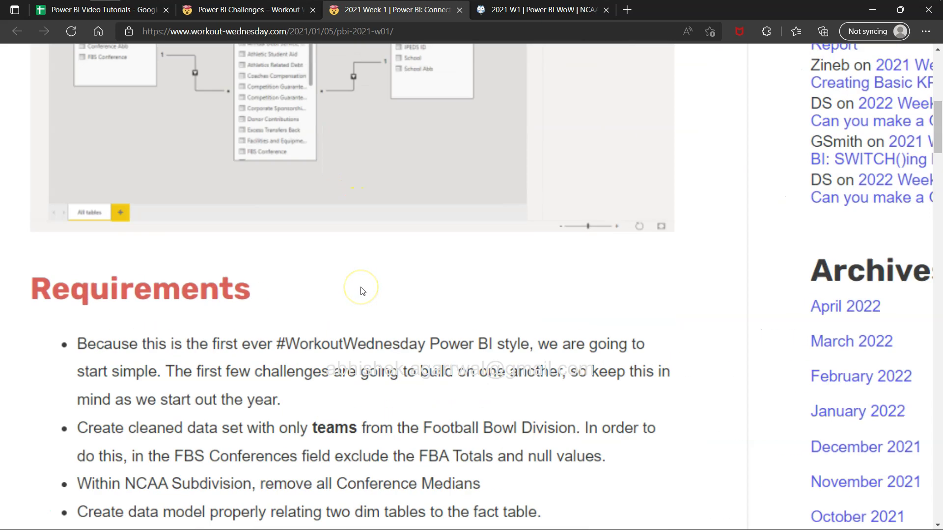
scroll(362, 290, "up", 2)
scroll(386, 320, "down", 5)
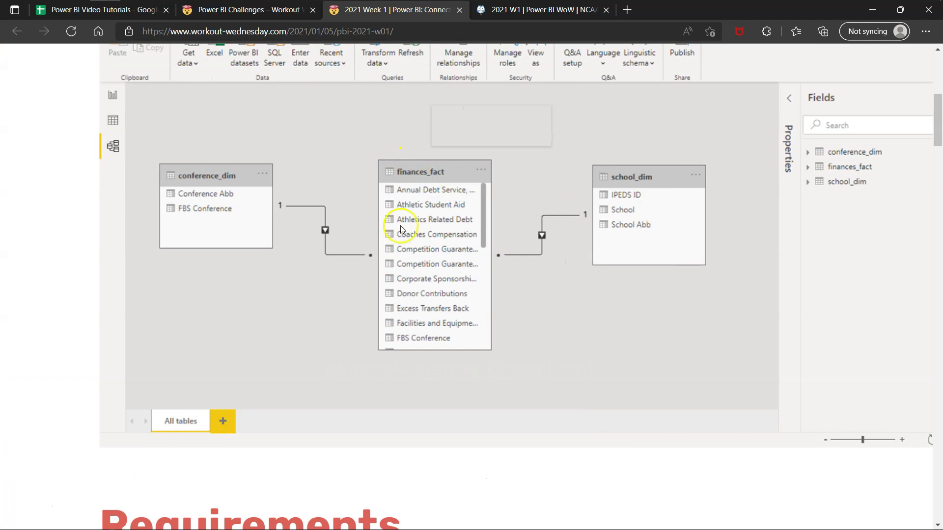
In Power BI Desktop, collapse the Properties and Fields panes and arrange finances_fact centrally between conference_dim and school_dim, like the sample image.
key("alt+Tab")
left_click_drag(311, 247, 316, 129)
left_click_drag(424, 157, 541, 237)
left_click(759, 112)
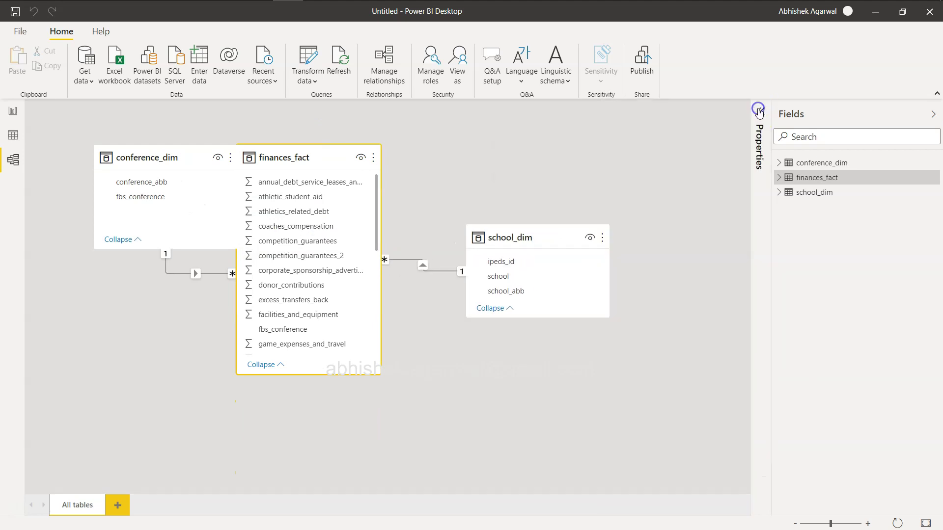
left_click(924, 116)
left_click_drag(347, 156, 438, 157)
left_click_drag(95, 151, 71, 202)
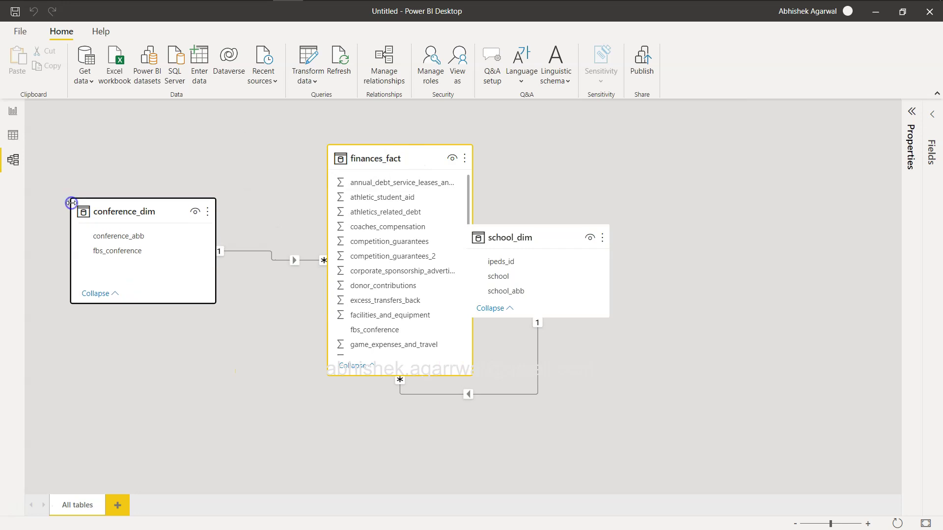
left_click_drag(537, 238, 717, 183)
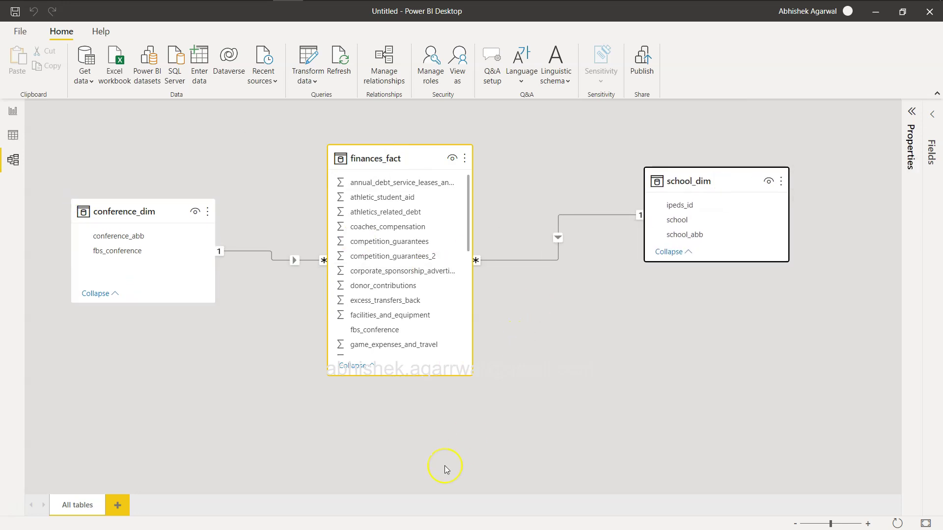
On the challenge page, compare the sample model image and review the requirement to keep only teams from the Football Bowl Division.
key("alt+Tab")
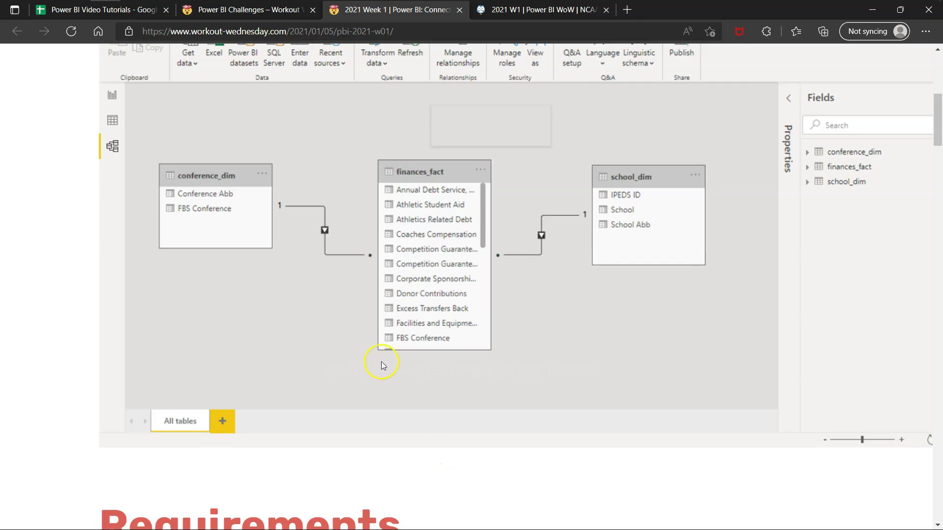
scroll(383, 366, "down", 5)
scroll(382, 362, "up", 5)
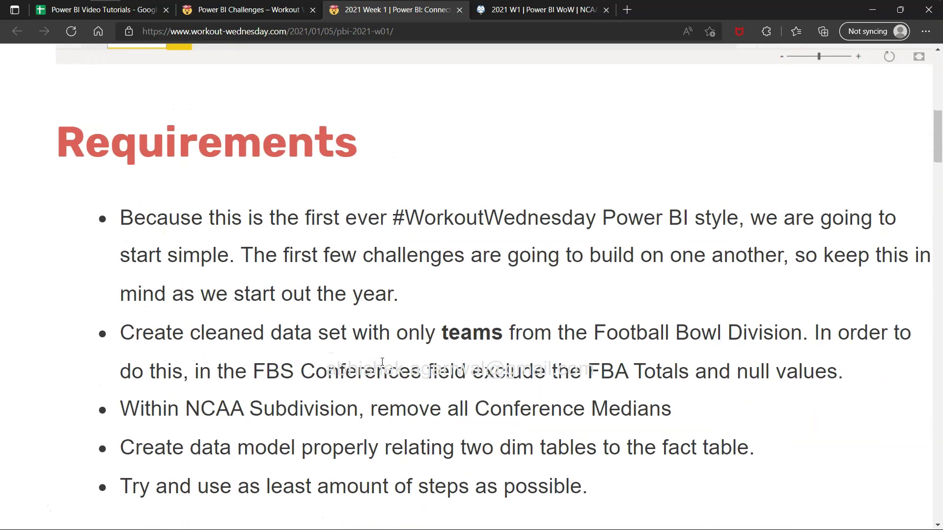
scroll(388, 343, "down", 2)
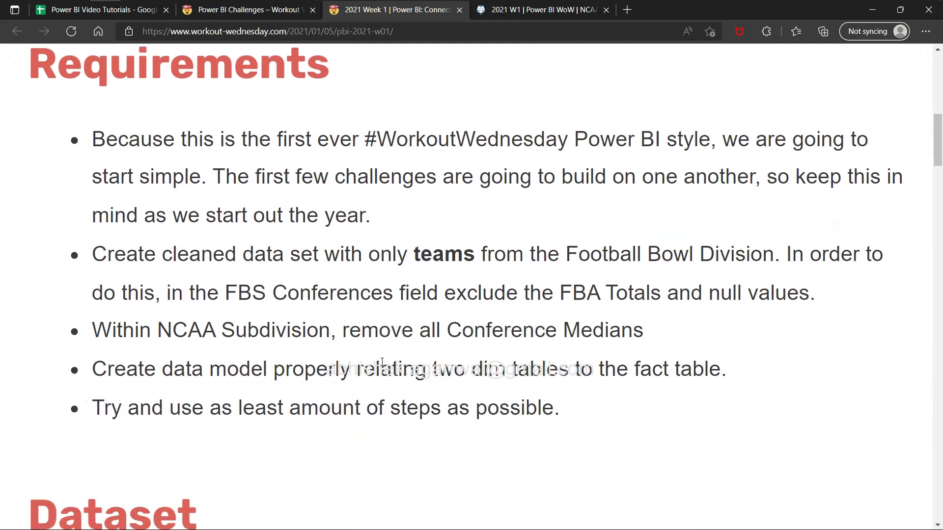
left_click(391, 324)
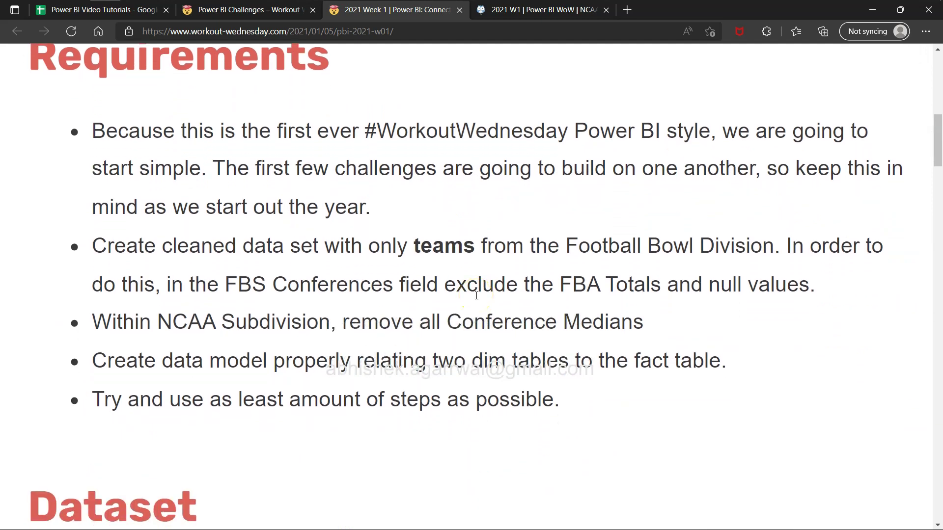
left_click_drag(300, 242, 693, 246)
left_click(705, 247)
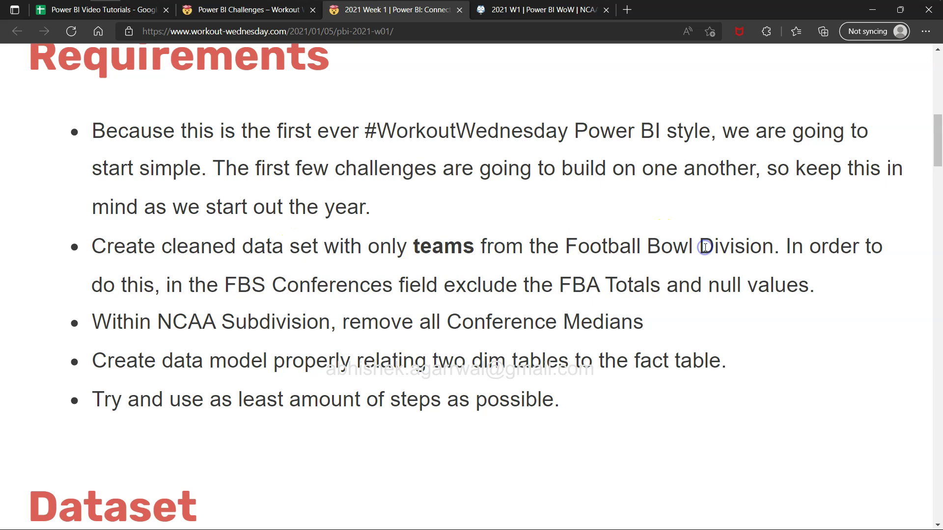
Return to Power BI Desktop, open the Power Query Editor and display the finances_fact query.
key("alt+Tab")
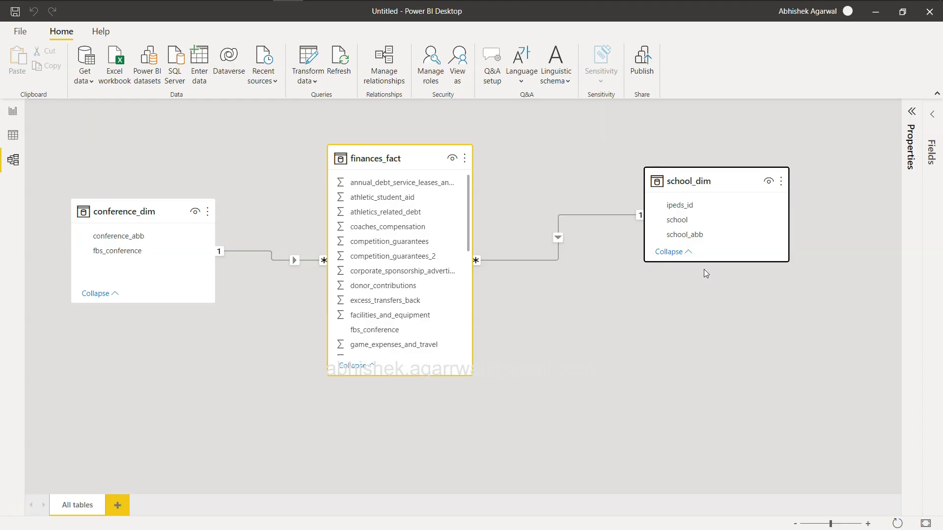
left_click(296, 66)
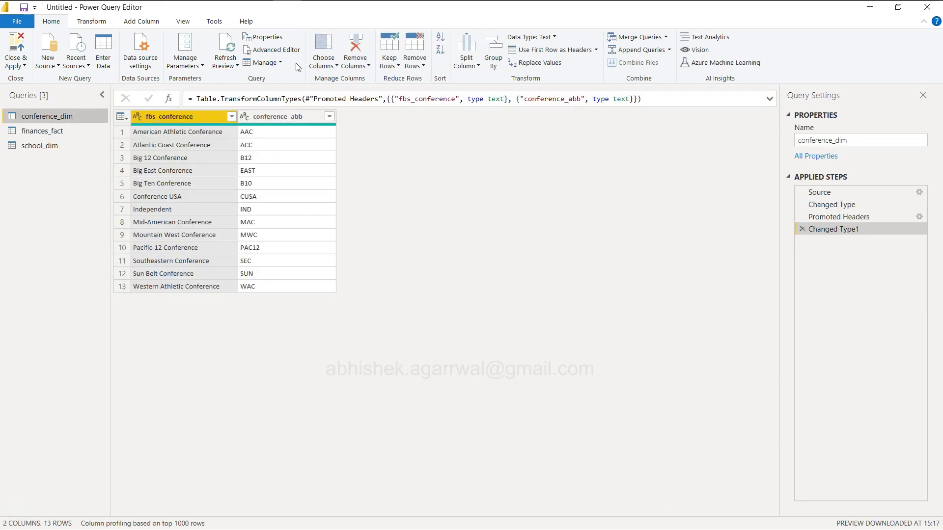
left_click(225, 129)
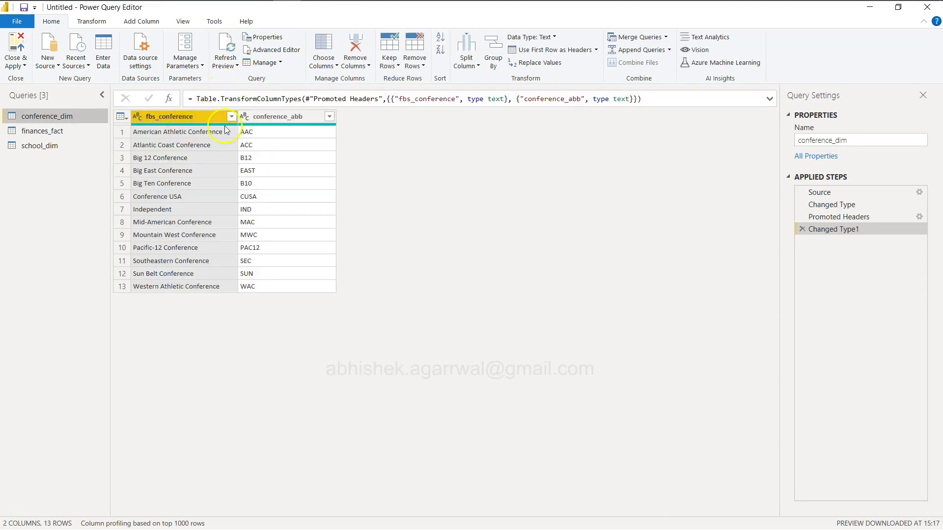
left_click(60, 132)
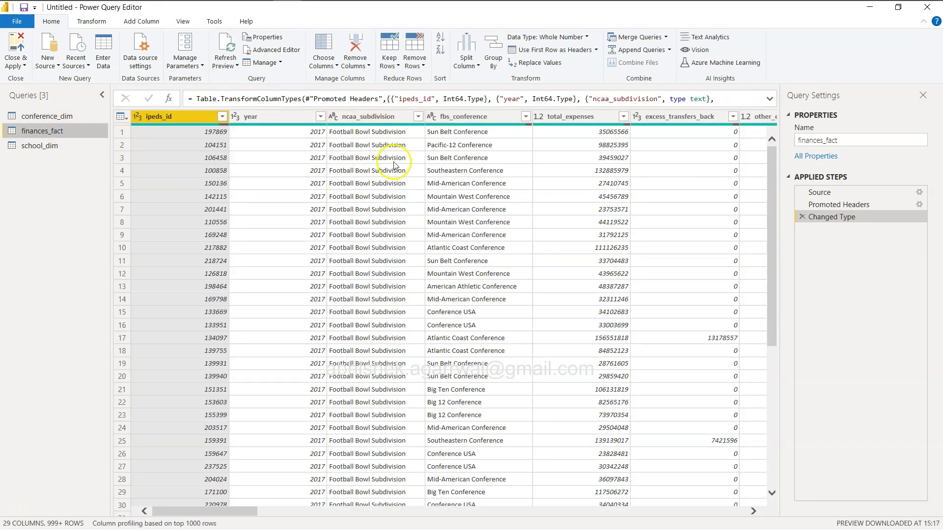
Try to filter the ncaa_subdivision column of finances_fact to keep only Football Bowl Subdivision.
left_click(418, 116)
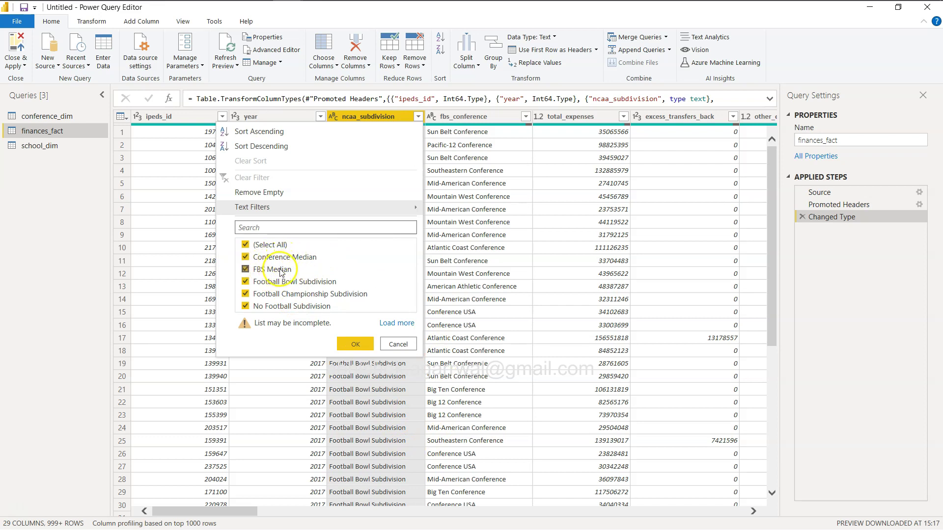
left_click(245, 258)
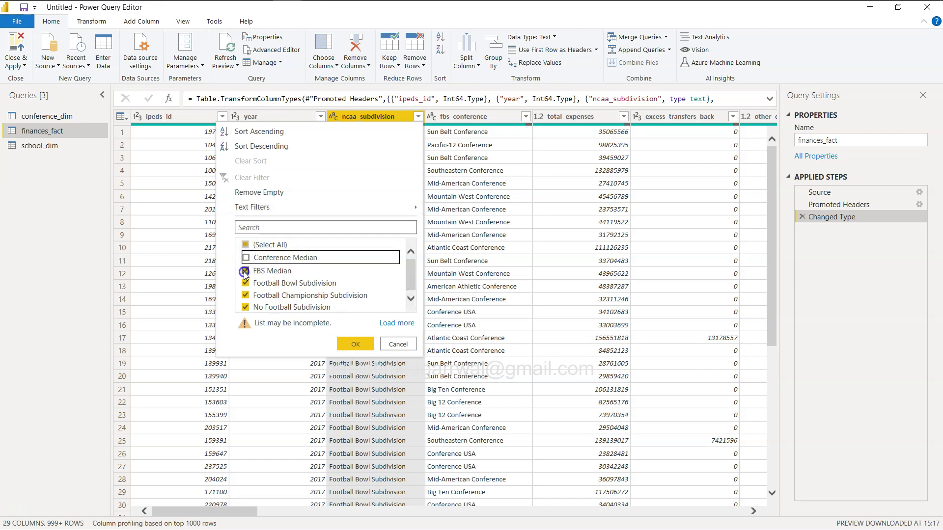
left_click(245, 271)
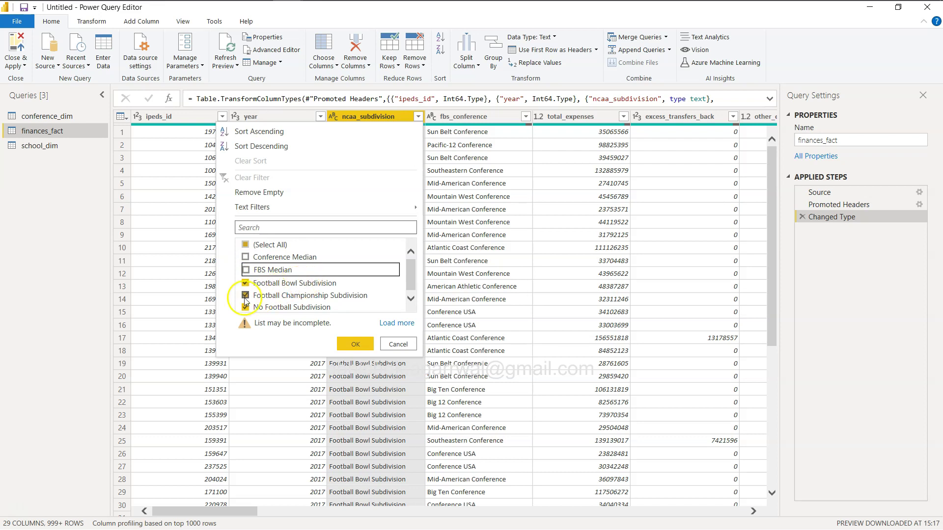
left_click(245, 297)
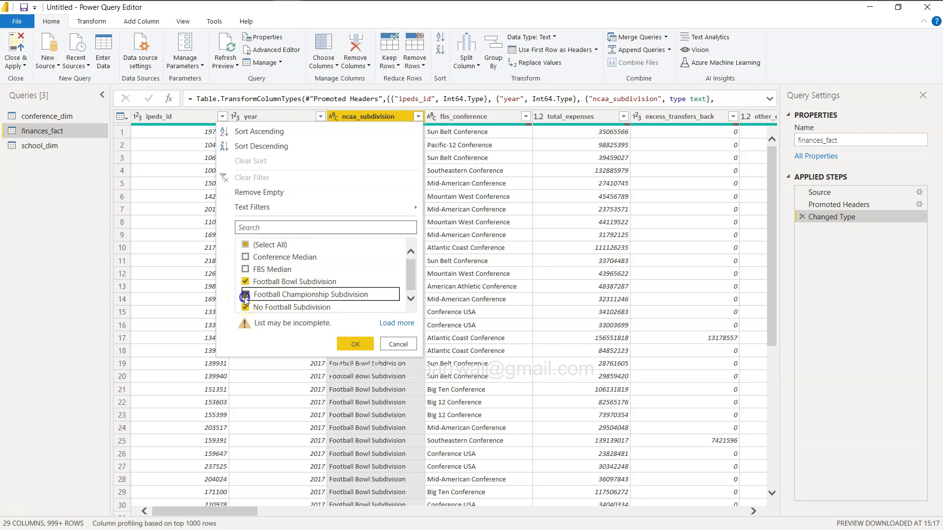
left_click(246, 309)
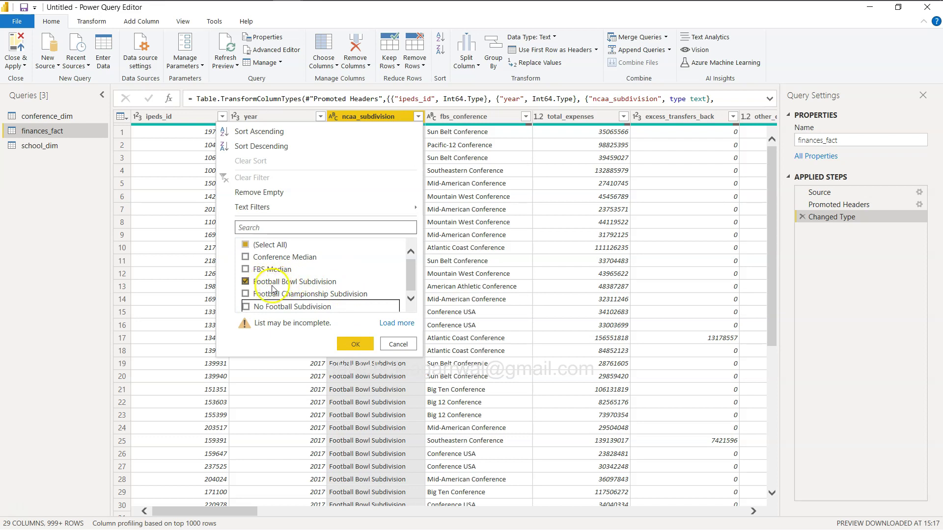
left_click(352, 341)
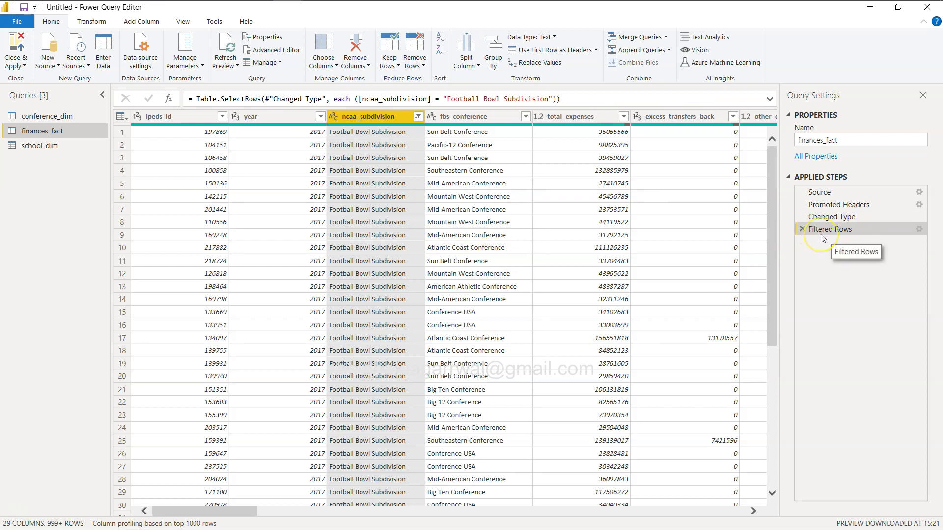
Reread the challenge requirement on excluding FBA Totals and nulls, and check the fbs_conference filter values in Power Query.
key("alt+Tab")
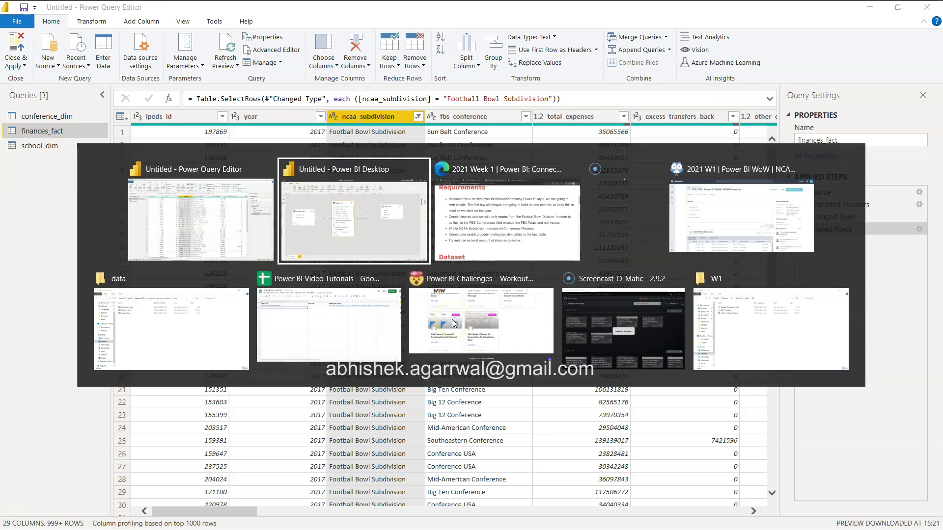
key("alt+Tab")
key("alt+Tab")
key("alt+Tab")
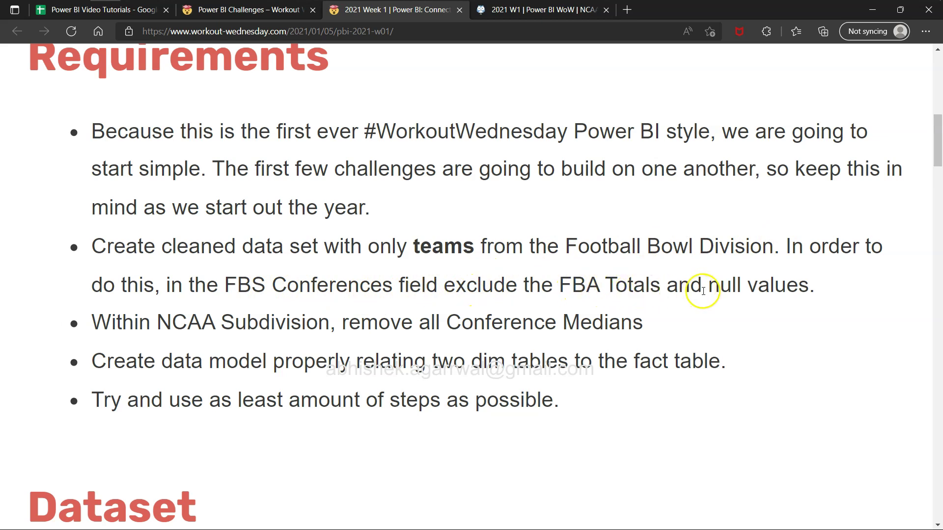
key("alt+Tab")
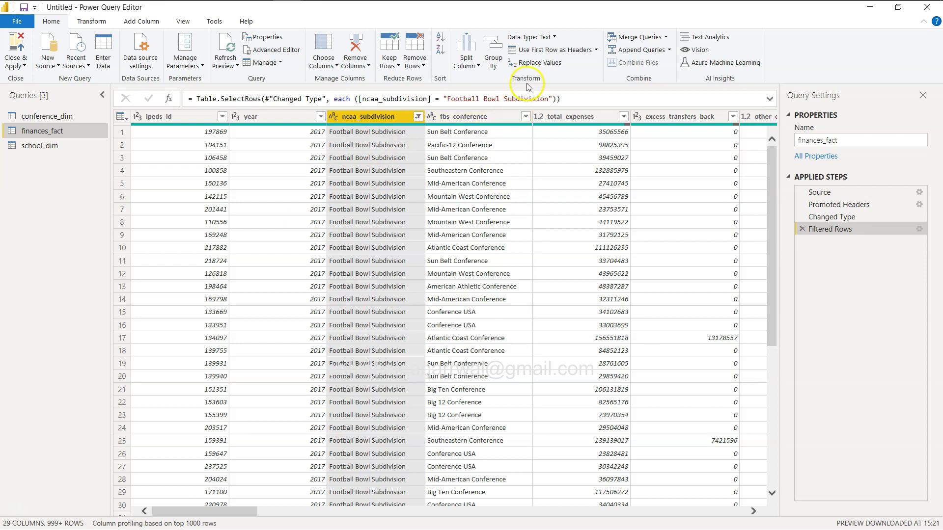
left_click(525, 117)
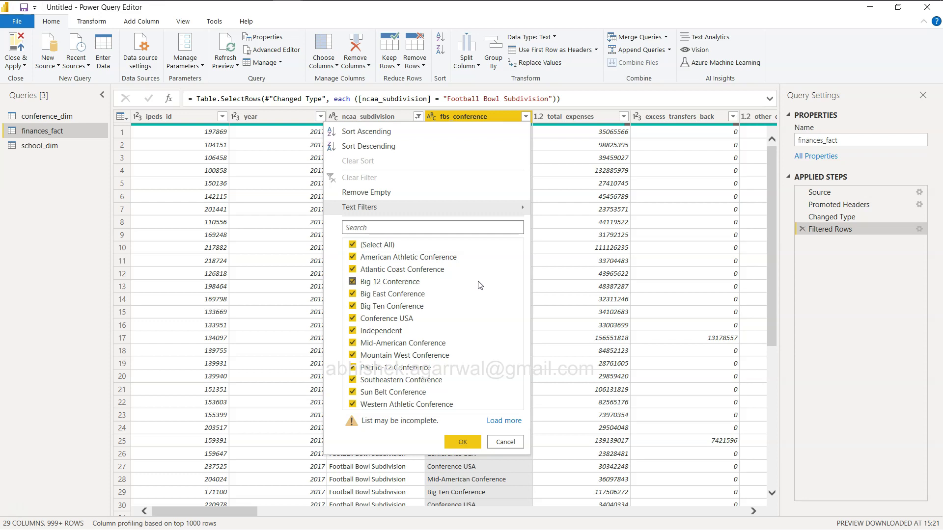
left_click(597, 304)
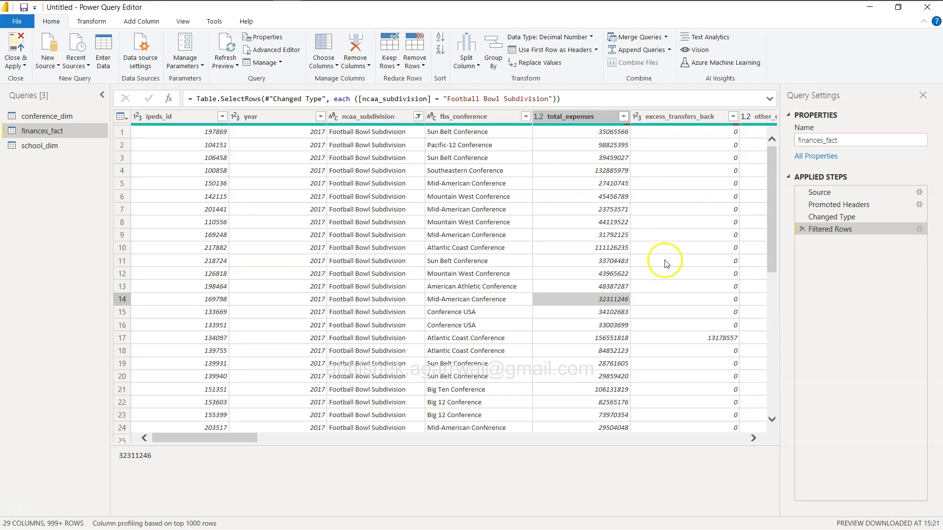
Delete the Filtered Rows step from finances_fact and apply the ncaa_subdivision filter with all values selected.
left_click(801, 230)
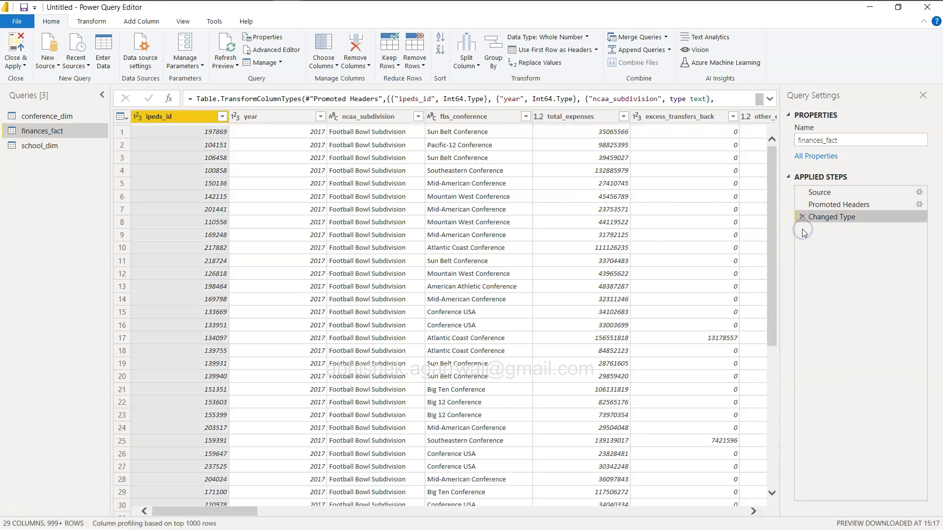
left_click(418, 116)
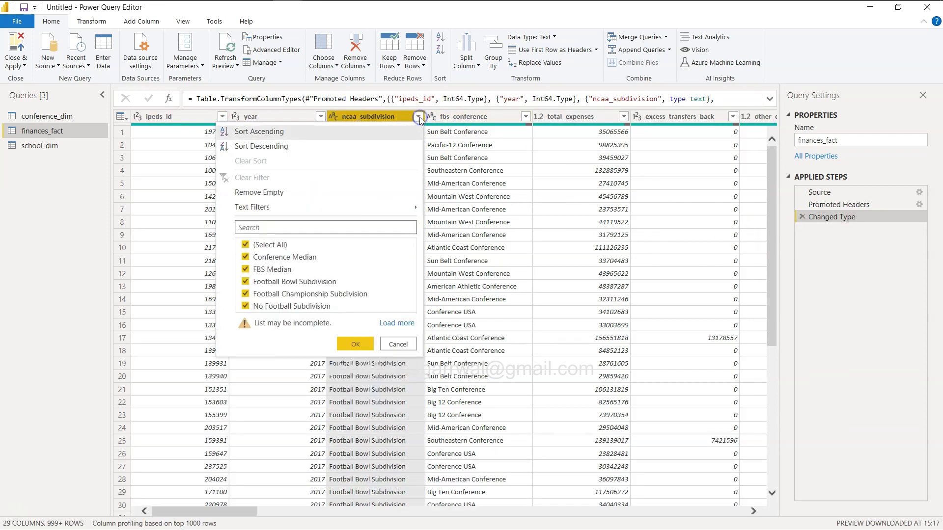
left_click(361, 346)
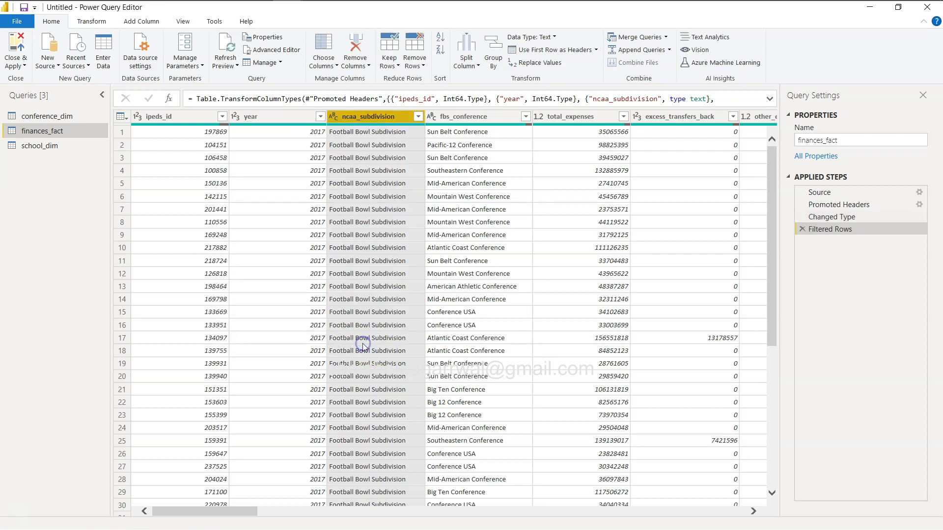
left_click(378, 146)
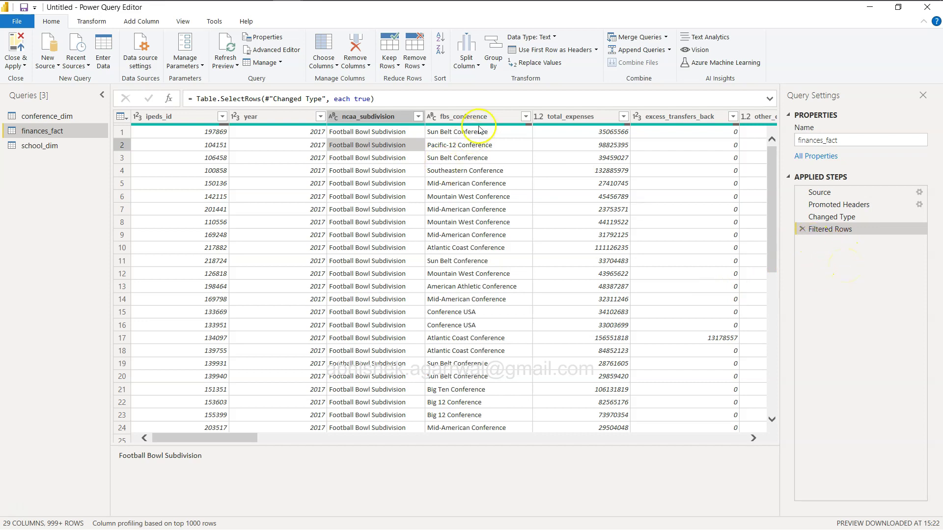
Check the challenge page's requirement on removing Conference Medians within NCAA Subdivision, and return to the Power Query Editor.
key("alt+Tab")
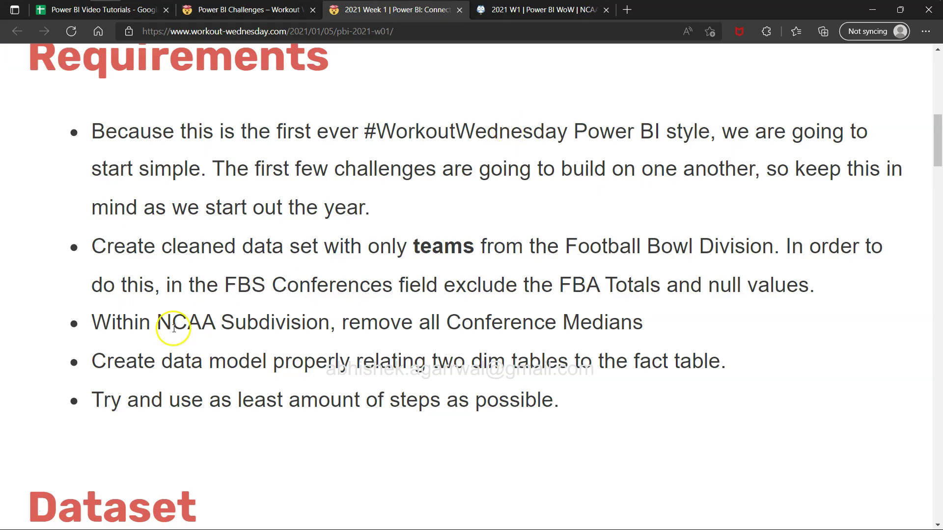
key("alt+Tab")
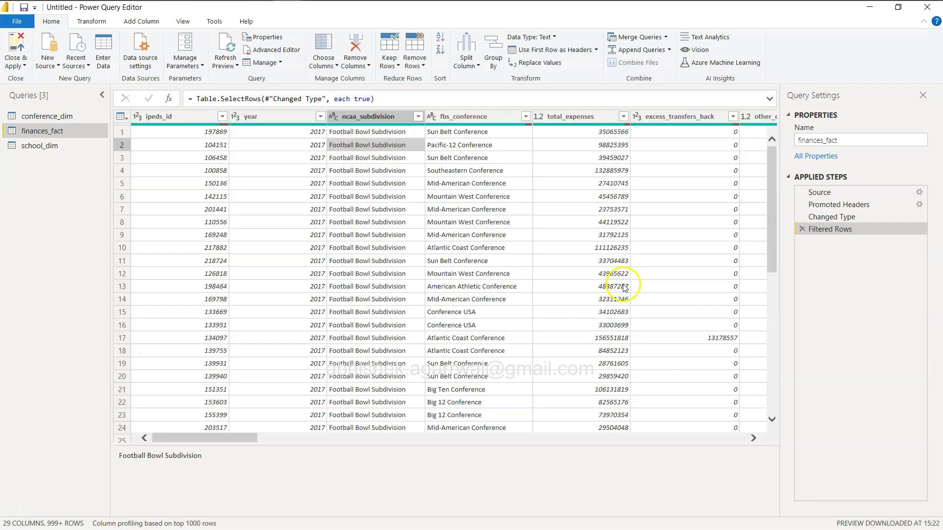
Filter the fbs_conference column of finances_fact to exclude (blank) and FBS Total.
left_click(527, 118)
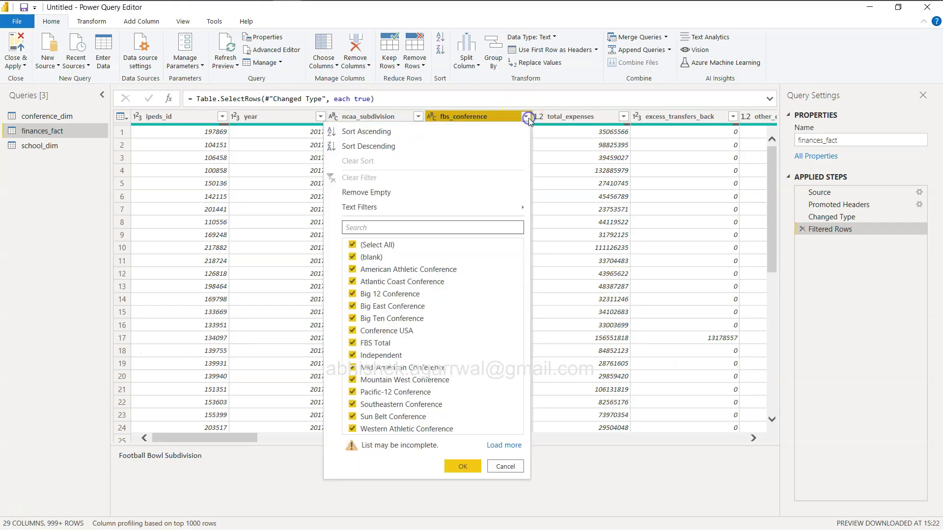
left_click(353, 258)
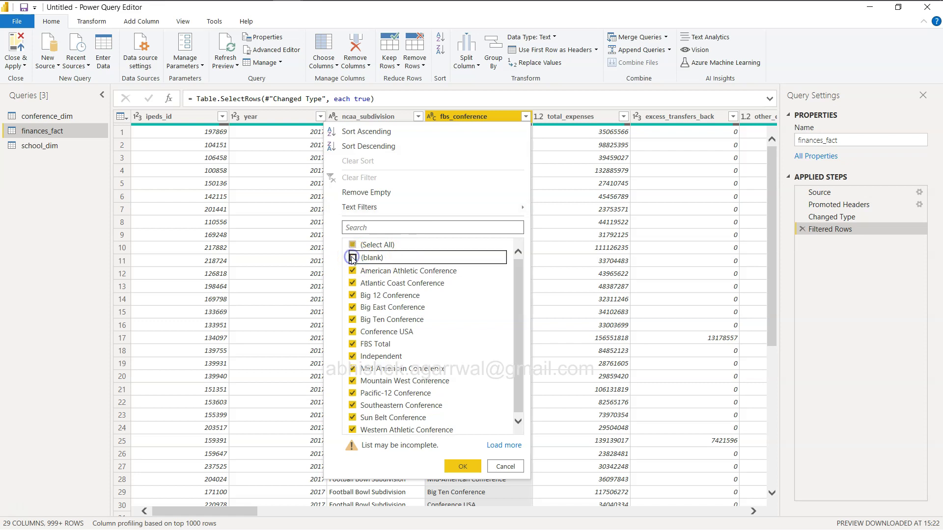
left_click(352, 343)
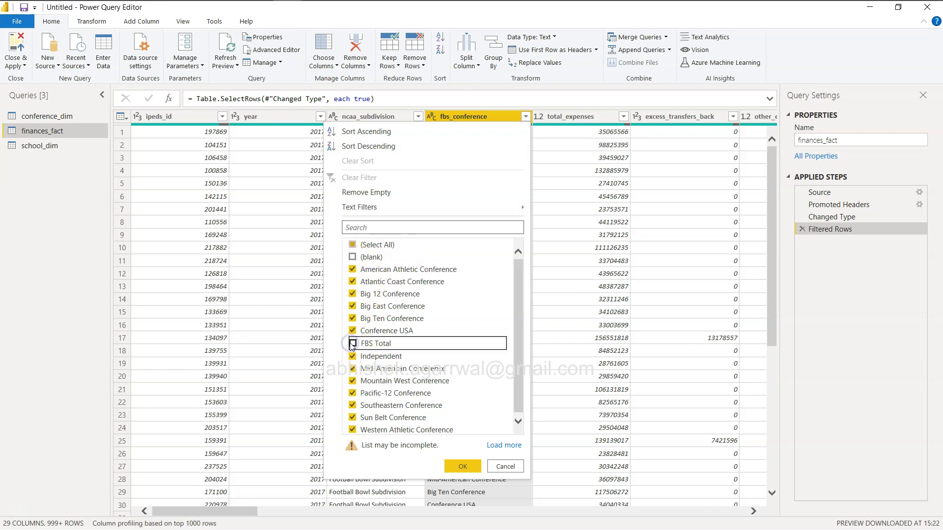
left_click(463, 466)
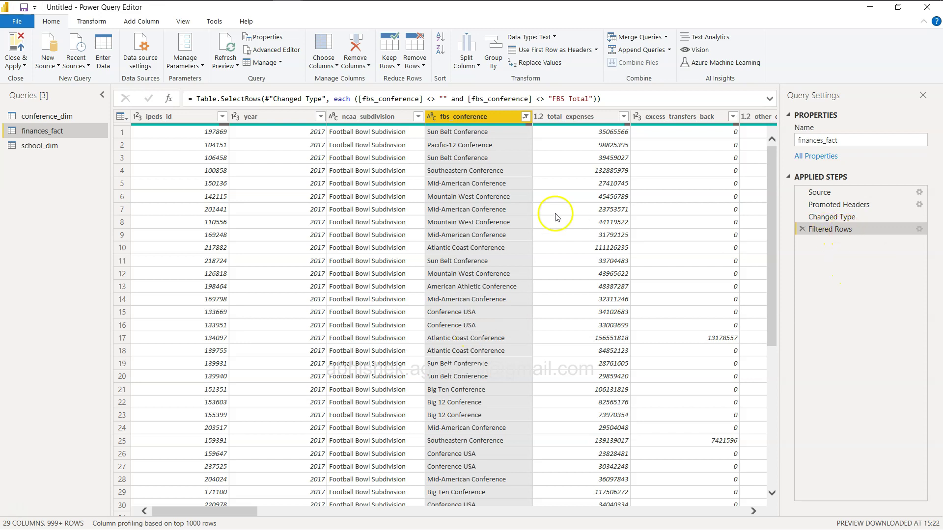
Reread the challenge page's requirements on FBS Conferences exclusions and Conference Medians, and return to the Power Query Editor.
key("alt+Tab")
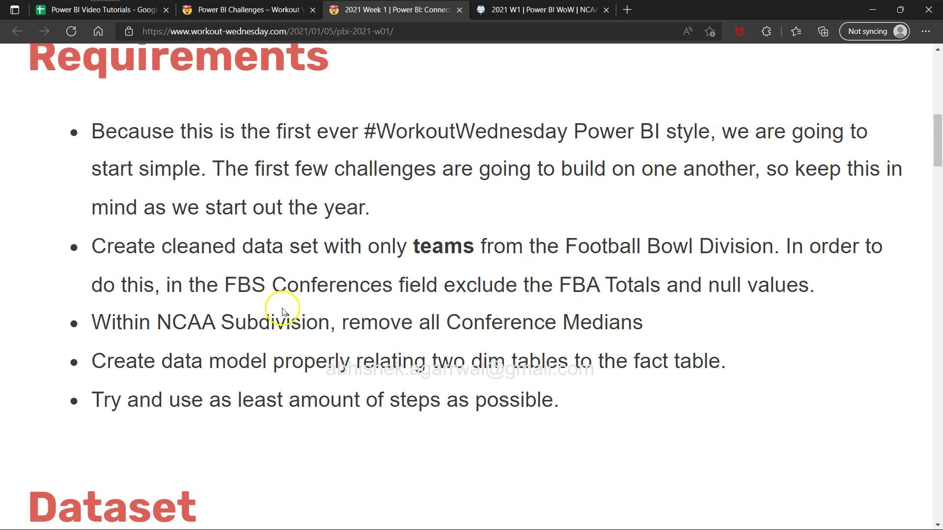
left_click_drag(287, 285, 801, 285)
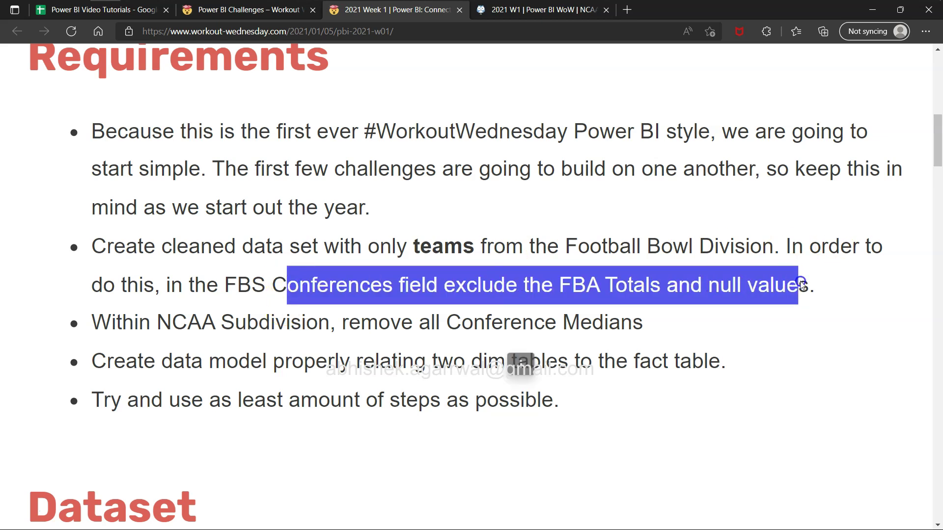
left_click(228, 322)
left_click_drag(140, 322, 290, 324)
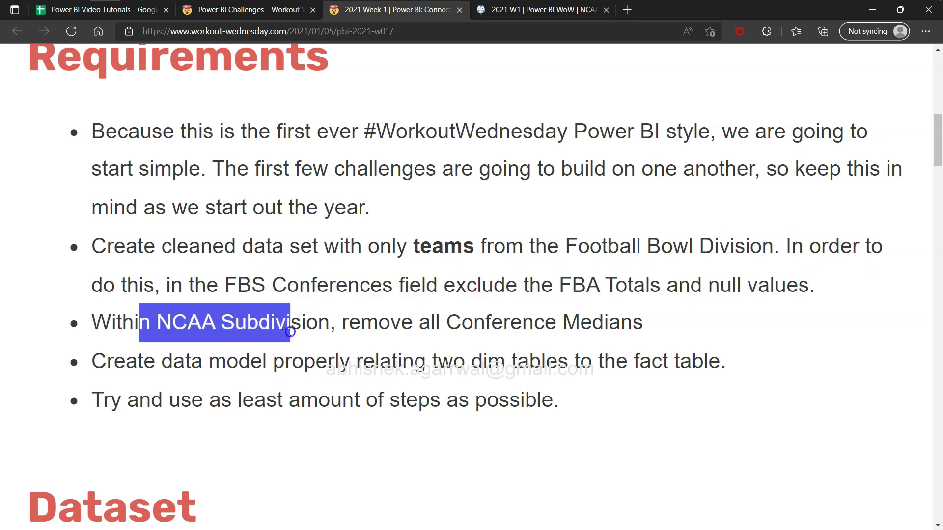
left_click_drag(349, 323, 569, 313)
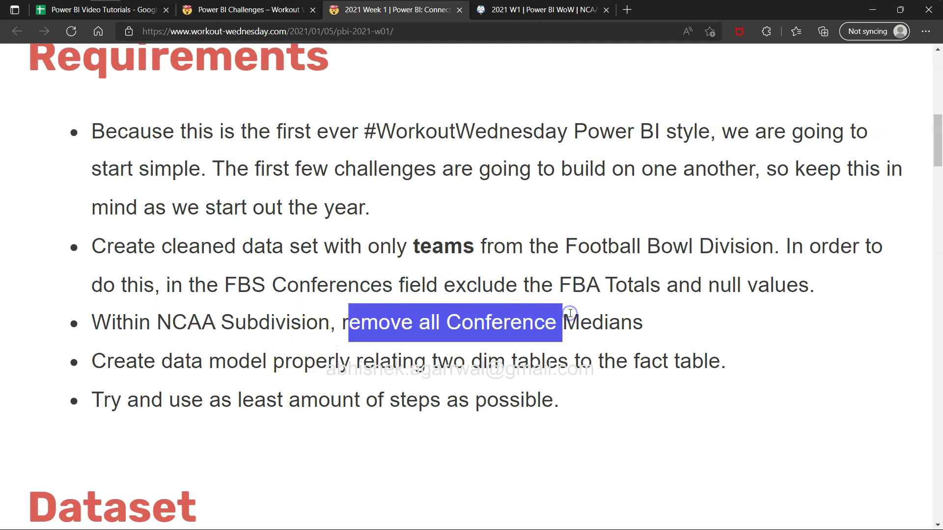
key("alt+Tab")
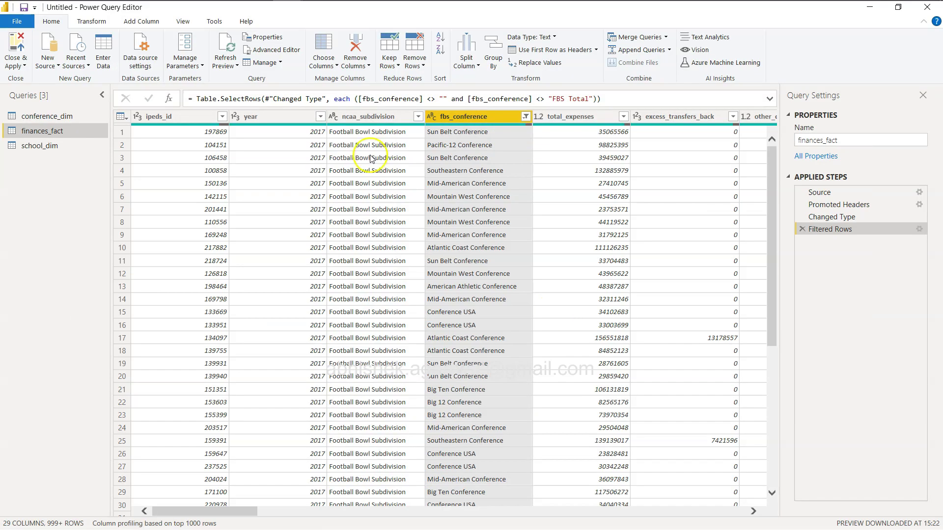
Filter the ncaa_subdivision column of finances_fact to exclude Conference Median.
left_click(418, 117)
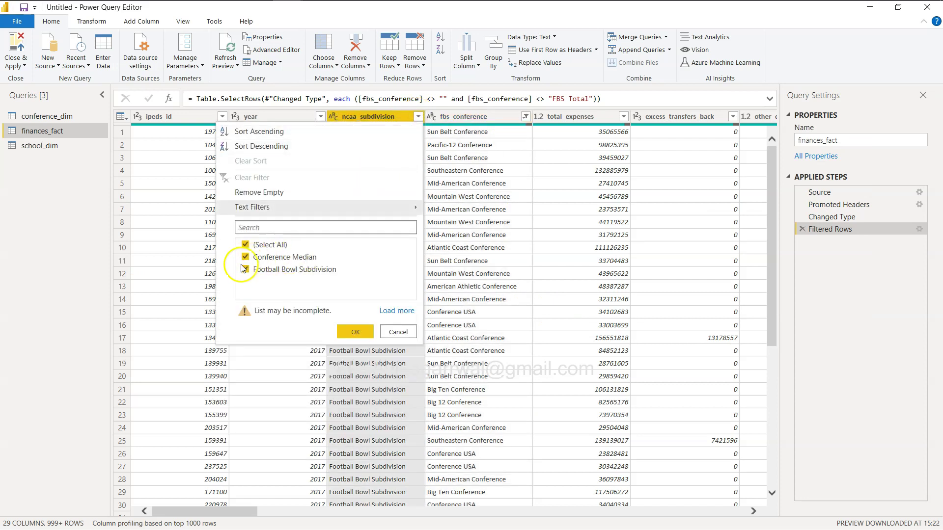
left_click(245, 257)
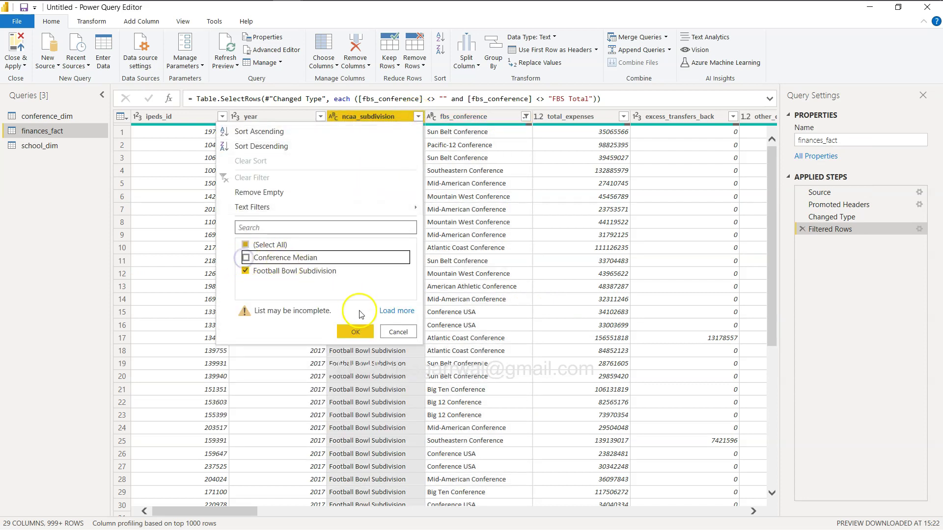
left_click(357, 332)
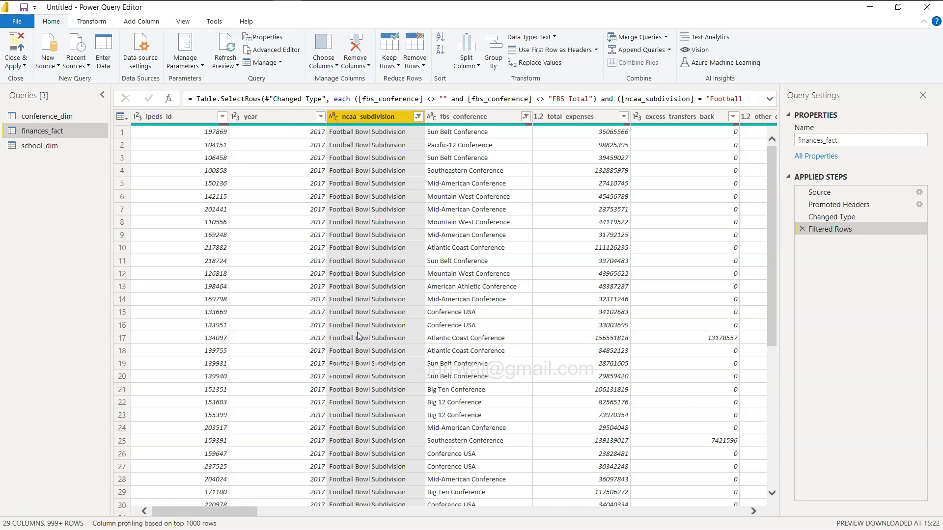
left_click(356, 257)
Check the challenge requirements on relating the dim tables and using few steps, and review the fbs_conference filter in Power Query.
key("alt+Tab")
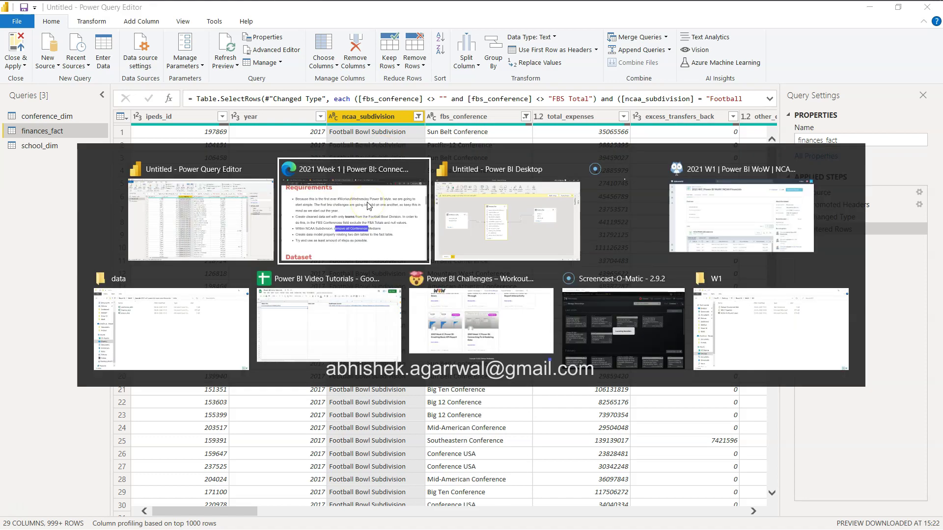
left_click(255, 357)
left_click_drag(192, 361, 719, 361)
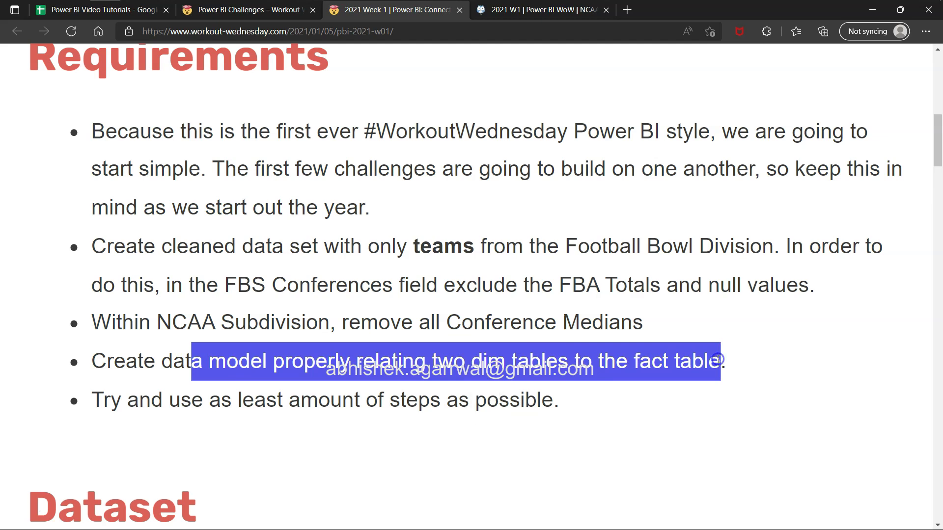
left_click_drag(191, 399, 520, 415)
left_click(475, 278)
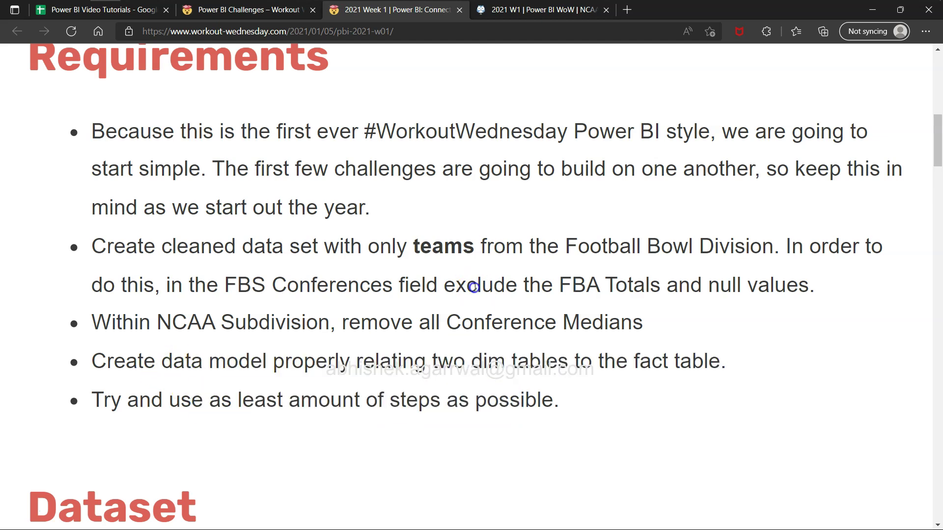
key("alt+Tab")
left_click(365, 186)
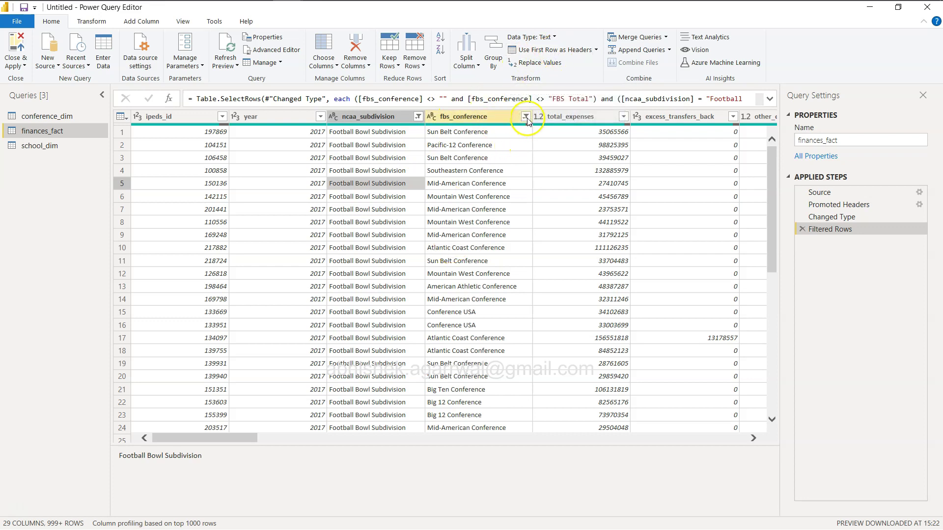
left_click(526, 117)
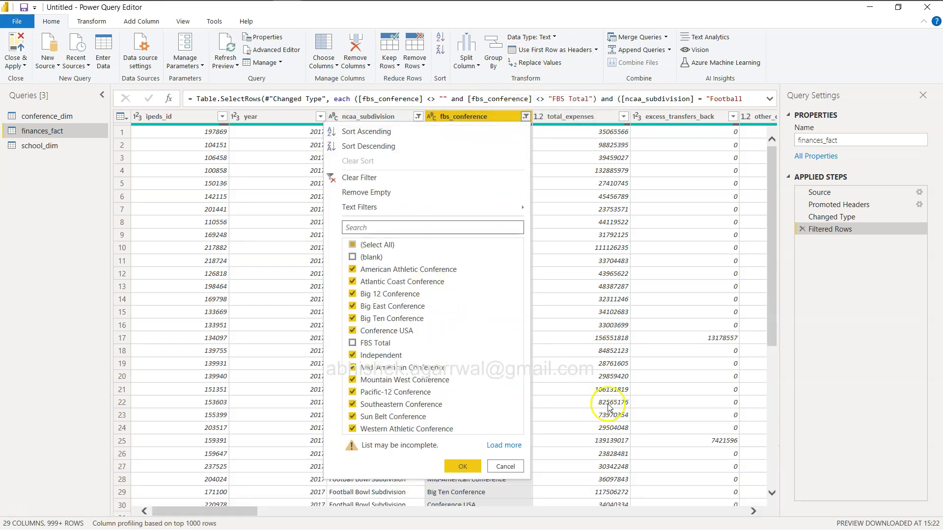
left_click(609, 404)
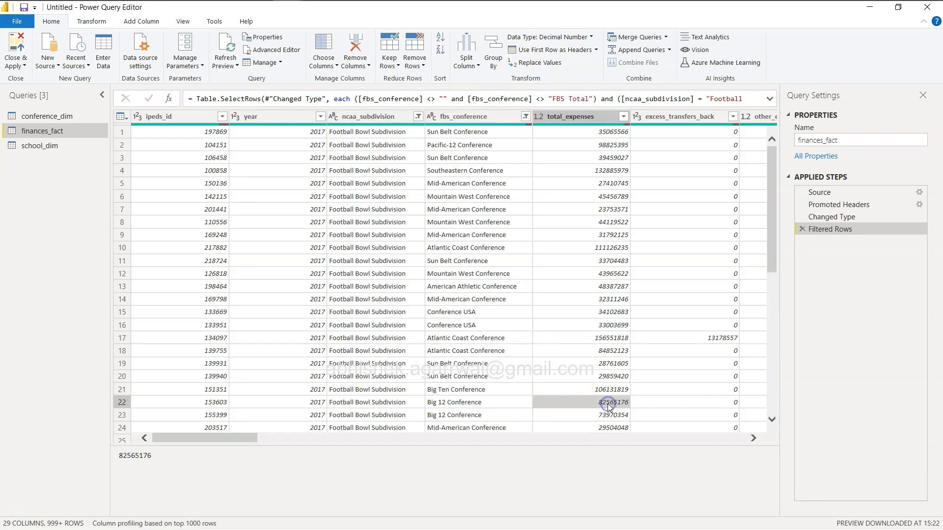
Close and apply the Power Query changes, and review the Report, Data and Model views in Power BI Desktop.
left_click(17, 47)
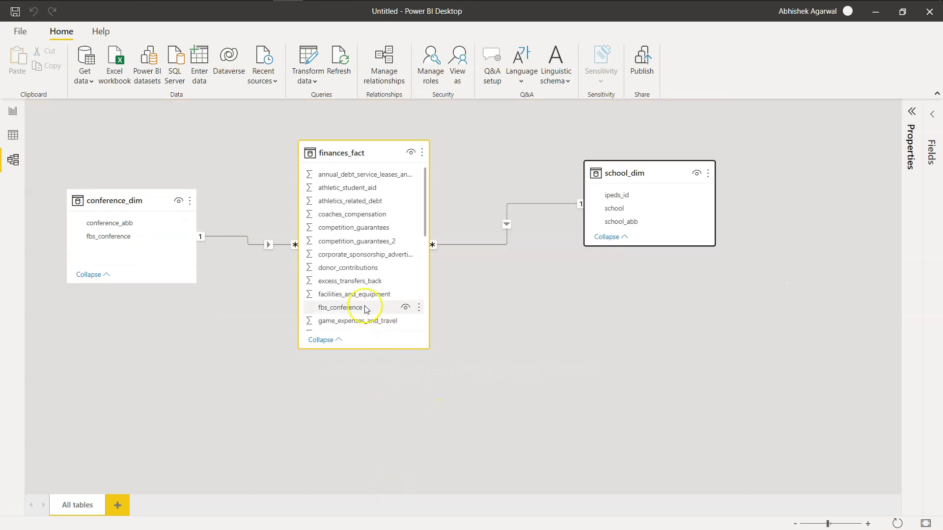
left_click(17, 118)
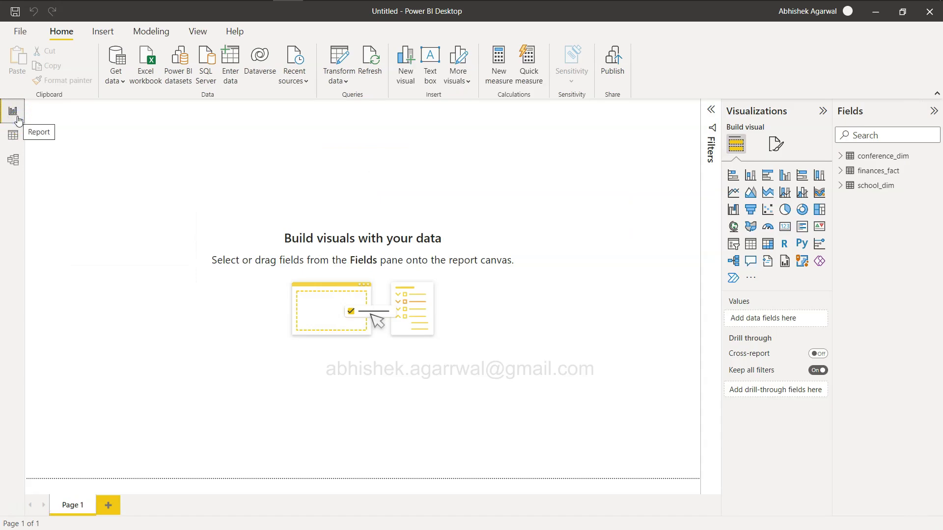
left_click(13, 134)
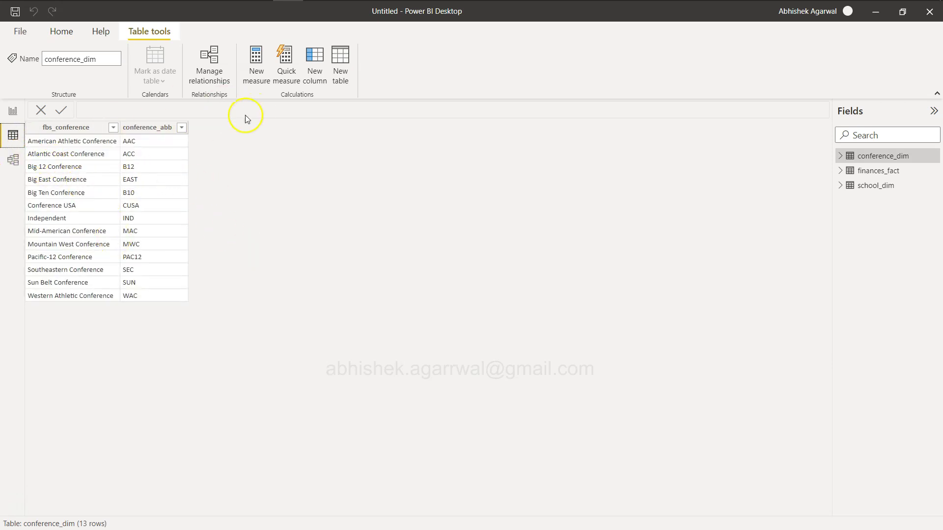
left_click(13, 160)
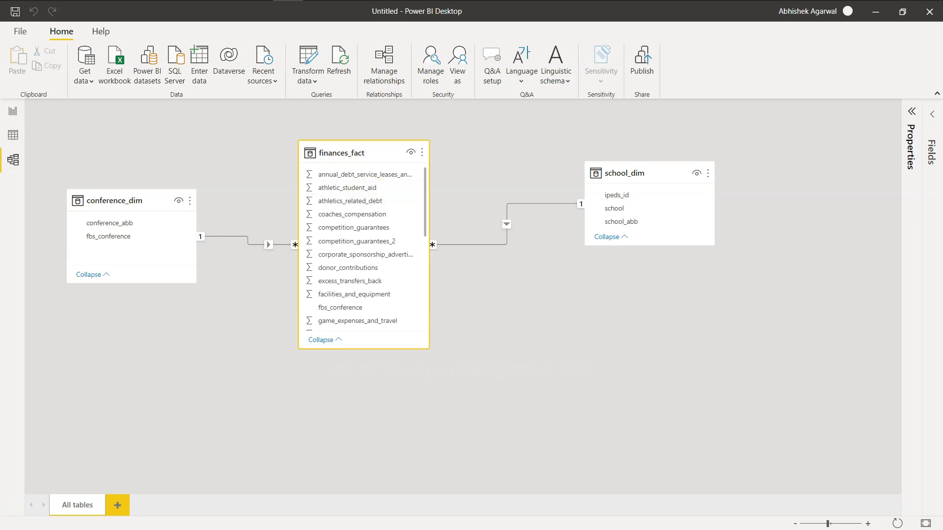
Open the finances_fact file from the data folder in Excel and zoom the sheet to 80%.
mouse_move(344, 1)
mouse_move(135, 11)
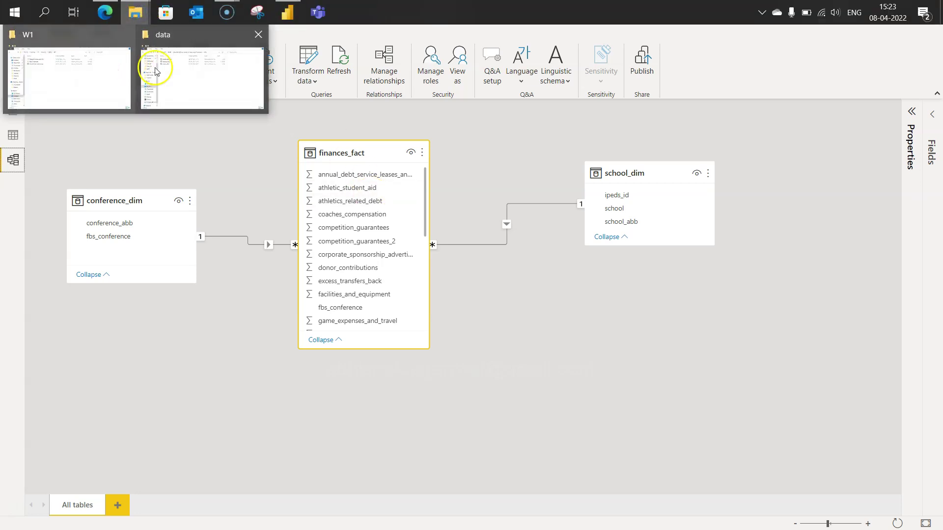
left_click(174, 76)
left_click(214, 187)
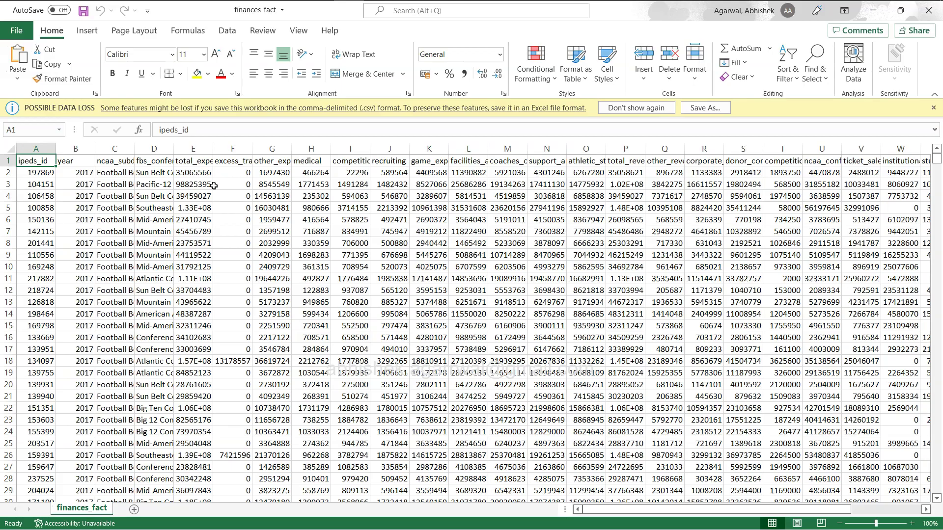
left_click(840, 523)
left_click(840, 524)
left_click(839, 523)
left_click(840, 523)
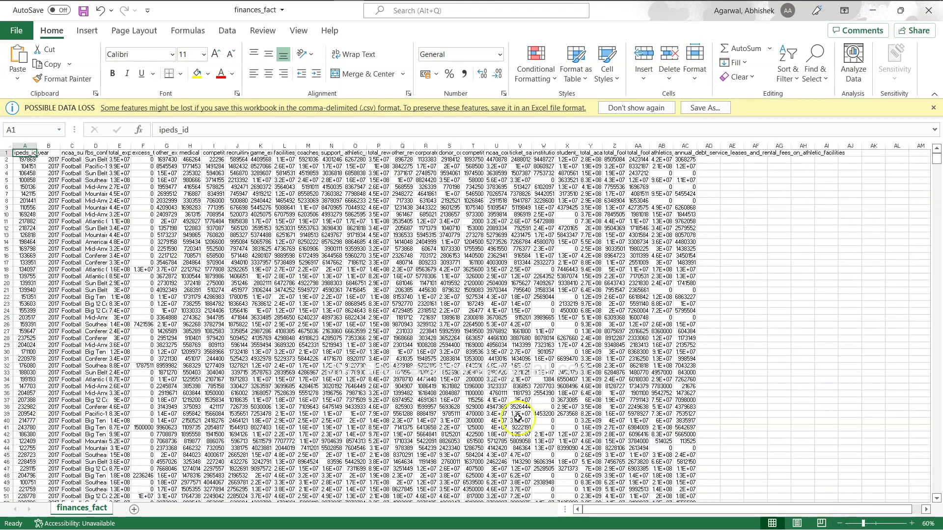
left_click(912, 524)
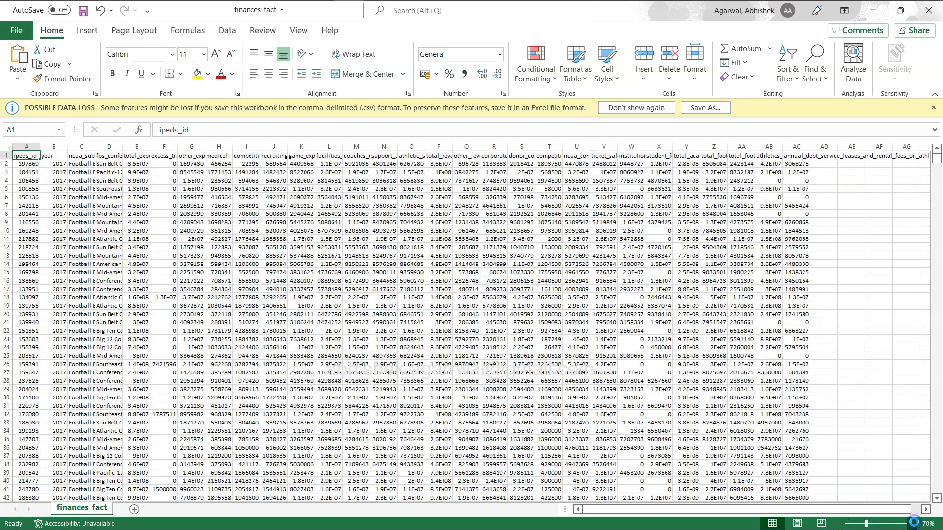
left_click(912, 523)
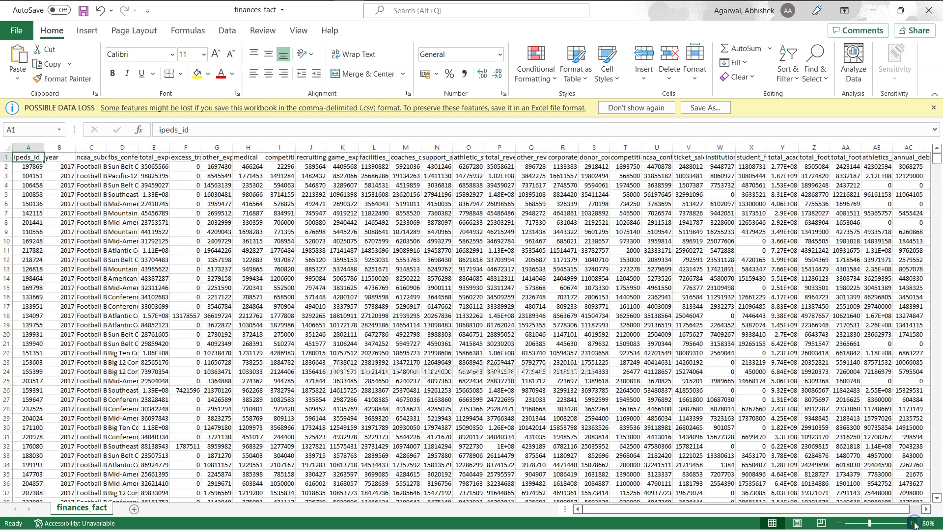
Look down the finances_fact rows from row 23 to row 59 for records with missing values.
left_click(217, 365)
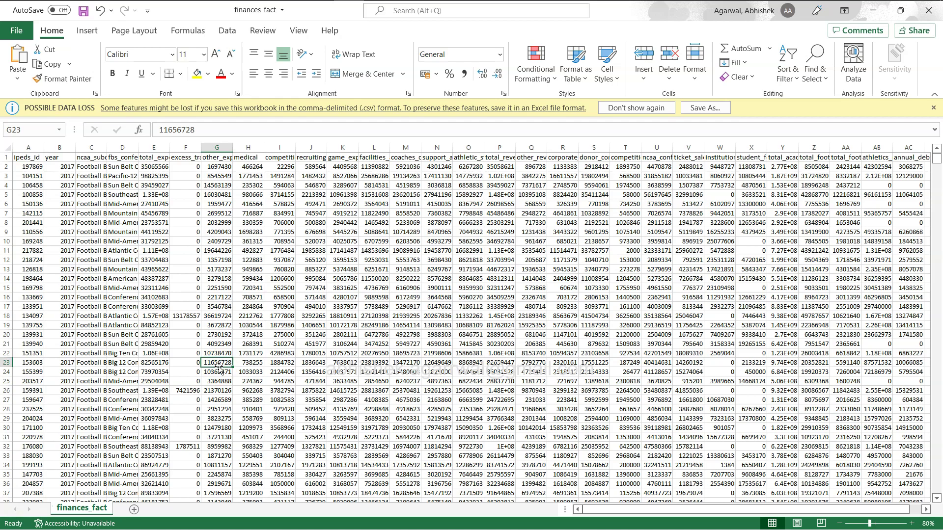
key("Down")
key("Down")
key("Down")
key("Down")
key("Down")
key("Down")
key("Down")
key("Down")
key("Down")
key("Down")
key("Down")
key("Down")
key("Down")
key("Down")
key("Down")
key("Down")
key("Down")
key("Down")
key("Down")
key("Down")
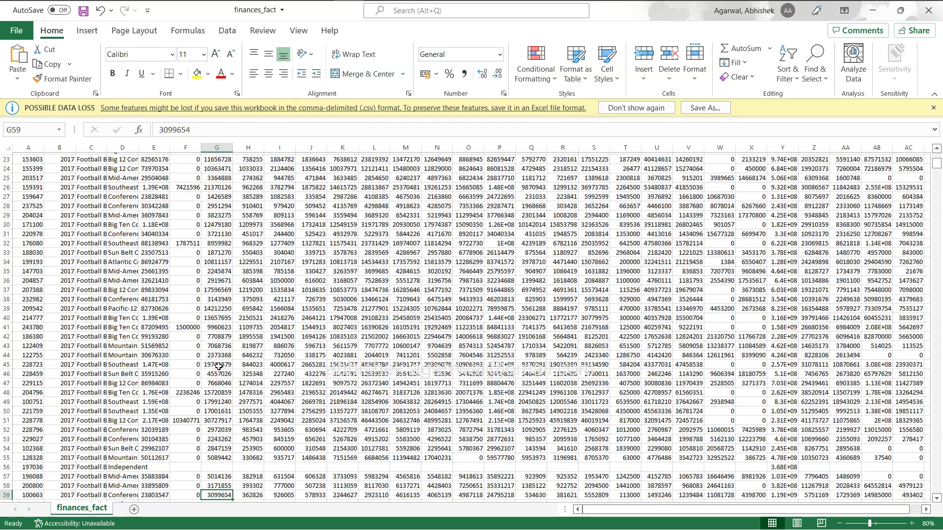
Examine the cells across row 56 of finances_fact, from ipeds_id through the last columns and back.
key("Up")
key("Left")
key("Left")
key("Right")
key("Right")
key("Right")
key("Right")
key("Right")
key("Right")
key("Right")
key("Right")
key("Right")
key("Right")
key("Right")
key("Right")
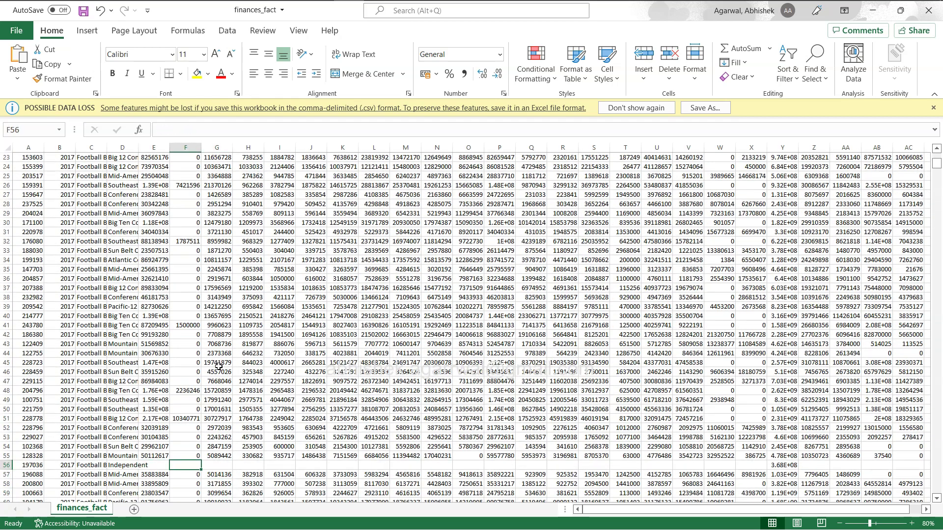
key("Right")
key("Right")
key("Right")
key("Right")
key("Right")
key("Right")
key("Right")
key("Right")
key("Right")
key("Right")
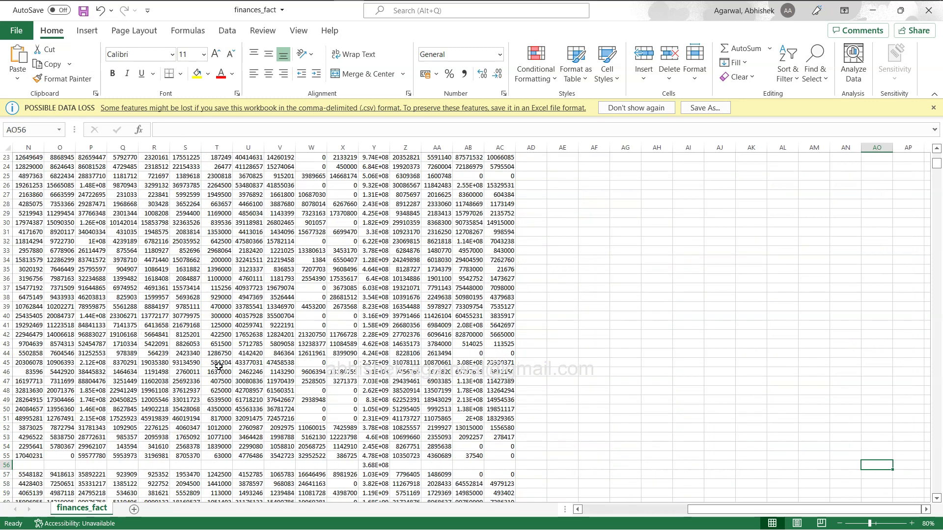
key("Left")
key("Left")
key("Left")
key("Left")
key("Left")
key("Left")
key("Left")
key("Left")
key("Left")
key("Left")
key("Left")
key("Left")
key("Left")
key("Left")
key("Left")
key("Left")
key("Left")
key("Left")
key("Left")
key("Left")
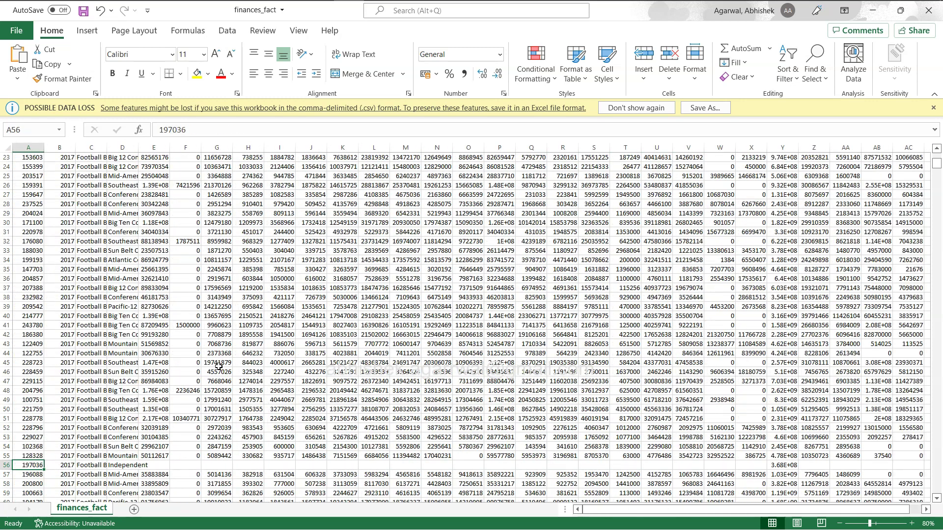
key("Right")
key("Right")
key("Right")
key("Right")
key("Right")
Trace the total_expenses column from its header down to row 56 and select that entire row.
key("ctrl+Up")
key("ctrl+Up")
key("Left")
key("Down")
key("Down")
key("Down")
key("Down")
key("Down")
key("Down")
key("Down")
key("Down")
key("Down")
key("Down")
key("Down")
key("Down")
key("Down")
key("Down")
key("Down")
key("Down")
key("Down")
key("Down")
key("Down")
key("Down")
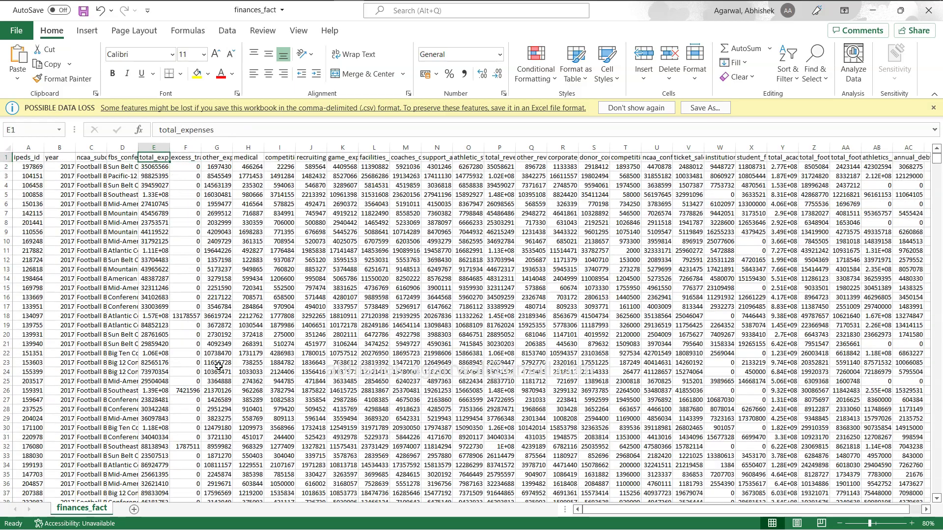
key("Up")
key("Up")
key("Up")
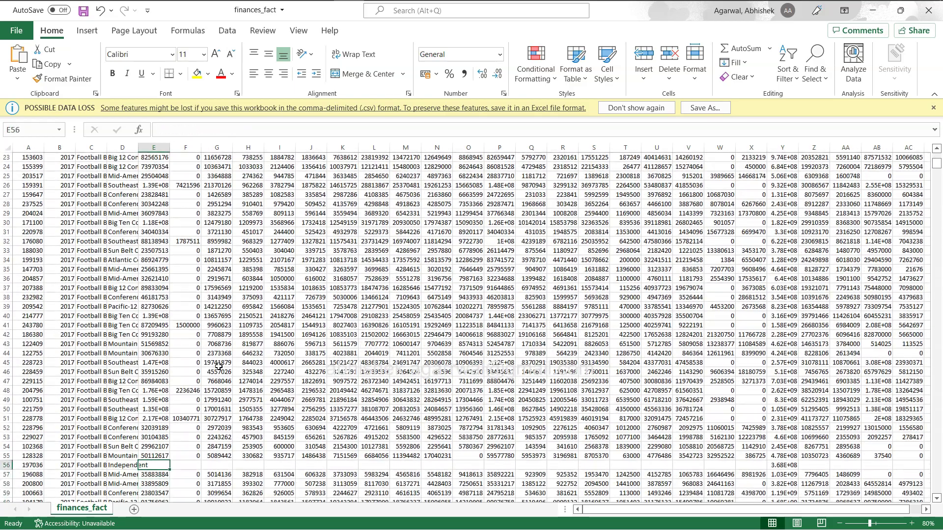
left_click(7, 465)
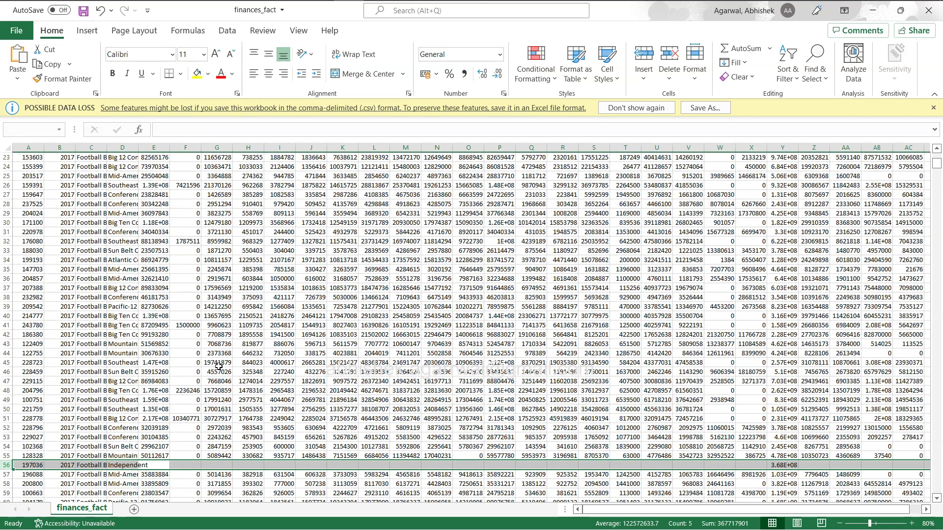
Go down the total_expenses column of finances_fact from row 56 to row 177 looking for blank cells.
key("Right")
key("Right")
key("Right")
key("Right")
key("Down")
key("Down")
key("Down")
key("Down")
key("Down")
key("Down")
key("Down")
key("Down")
key("Down")
key("Down")
key("Down")
key("Down")
key("Down")
key("Down")
key("Down")
key("Down")
key("Down")
key("Down")
key("Down")
key("Down")
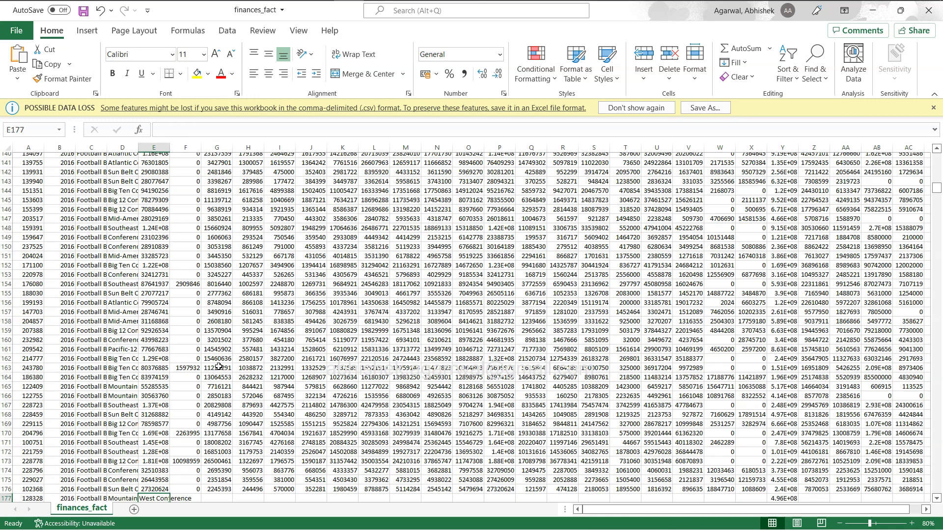
Check the total_expenses column for gaps down to row 600, and return to its header cell.
key("Up")
key("Up")
key("Down")
key("Down")
key("Down")
key("Down")
key("Down")
key("Down")
key("Down")
key("Down")
key("Down")
key("Down")
key("Down")
key("Down")
key("Down")
key("Down")
key("Down")
key("Down")
key("Down")
key("Down")
key("Down")
key("Down")
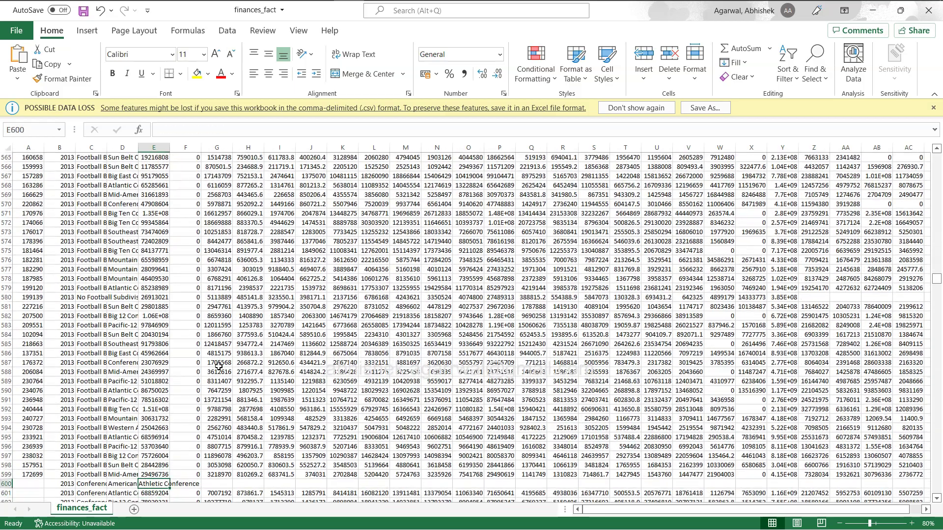
key("ctrl+Up")
key("ctrl+Up")
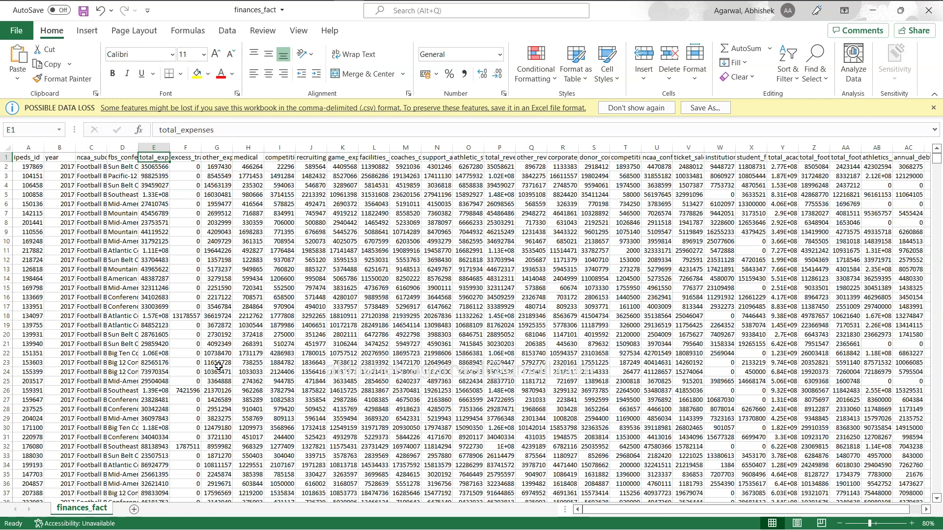
Switch to Power BI Desktop and open the finances_fact query in Power Query Editor.
key("alt+Tab")
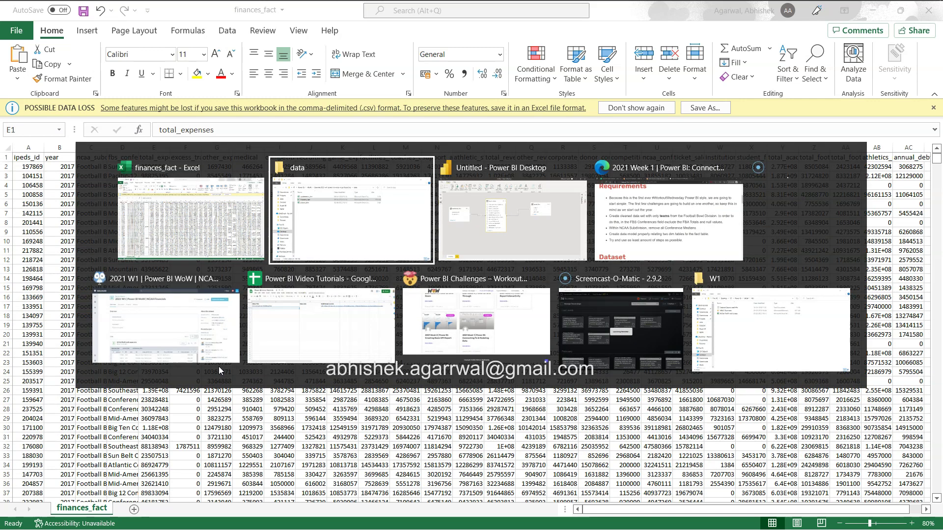
key("alt+Tab")
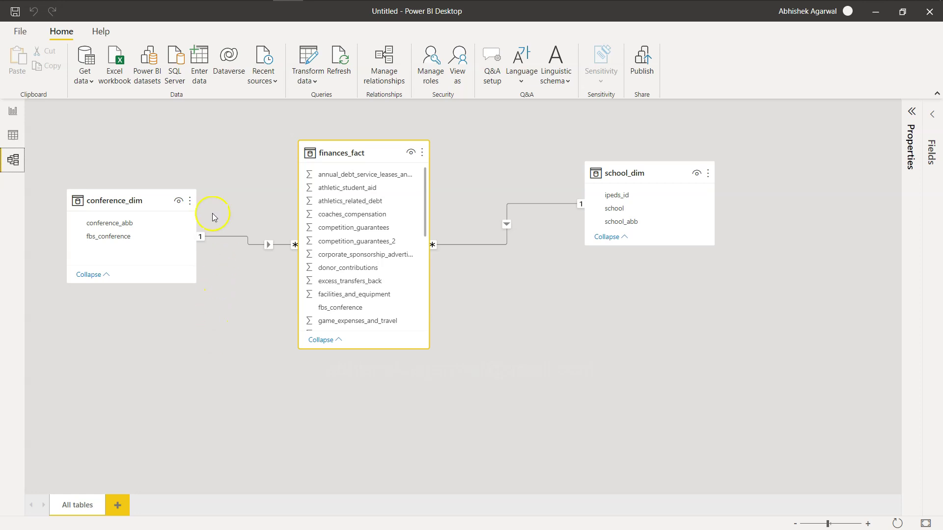
left_click(308, 75)
left_click(325, 101)
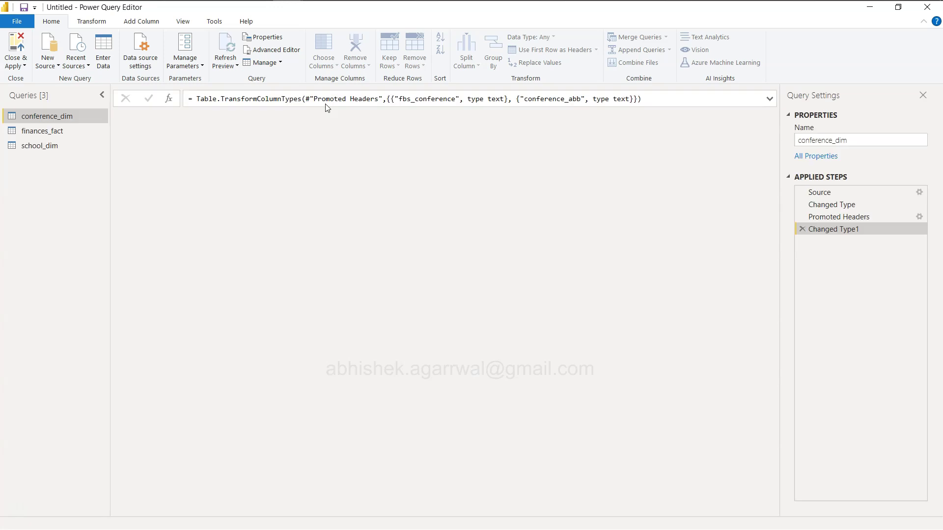
left_click(73, 144)
left_click(62, 131)
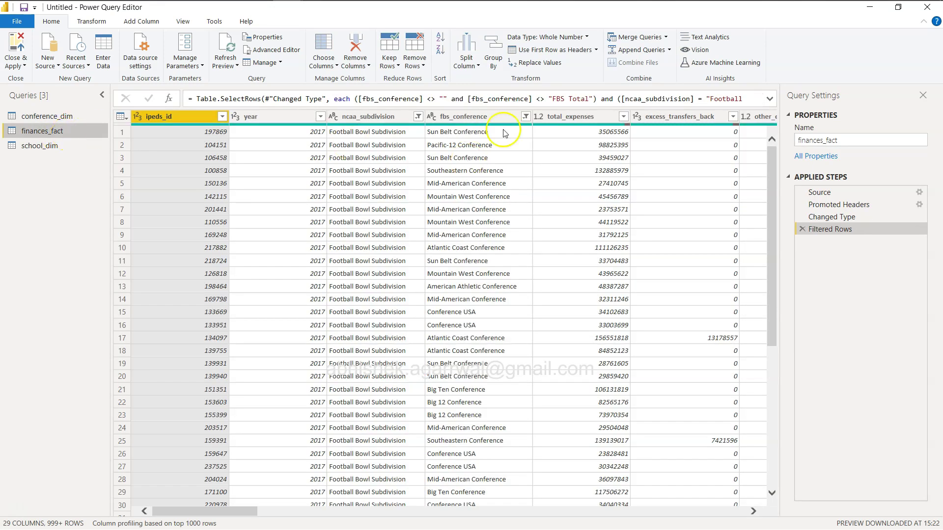
Filter the total_expenses column of finances_fact to exclude null values.
left_click(623, 117)
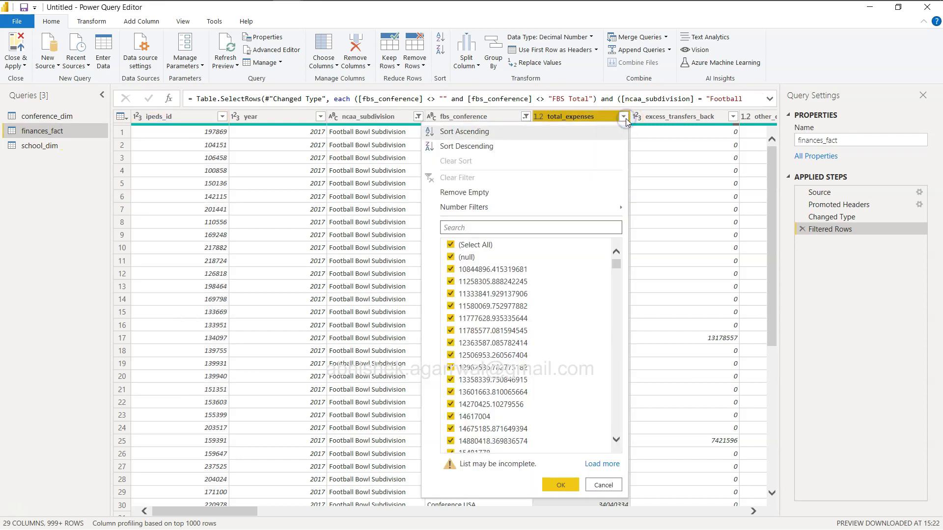
left_click(452, 260)
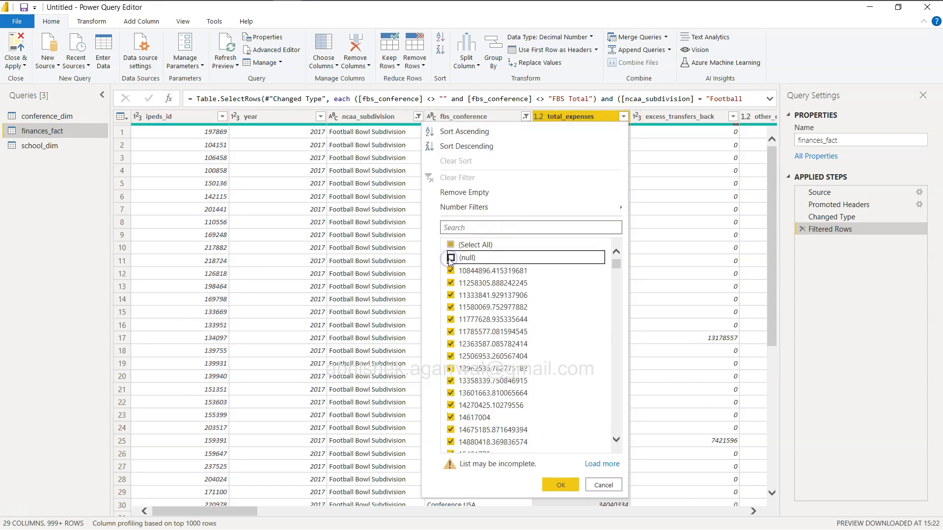
scroll(526, 401, "down", 15)
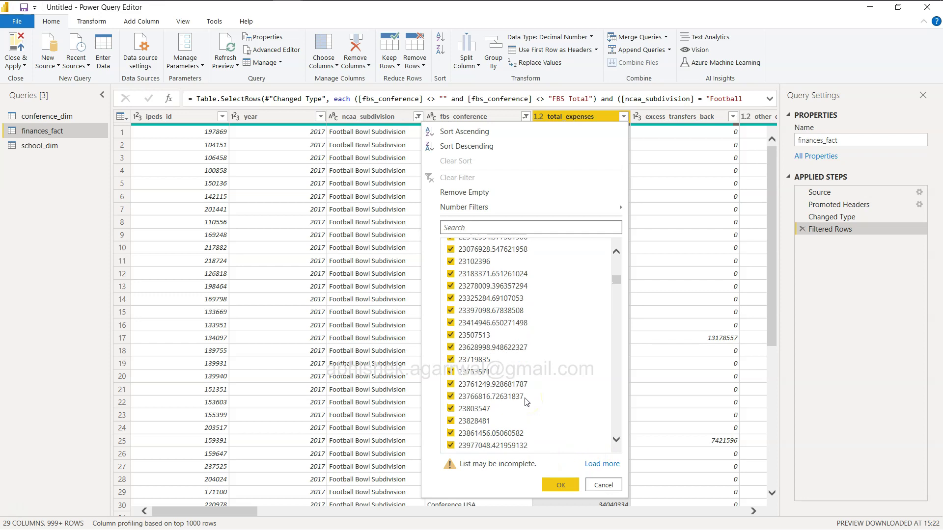
left_click(561, 486)
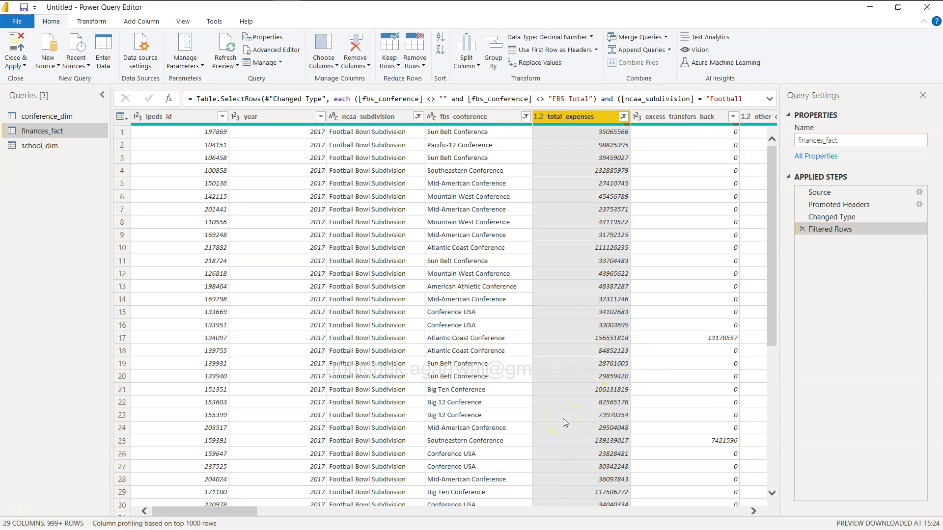
scroll(586, 405, "right", 2)
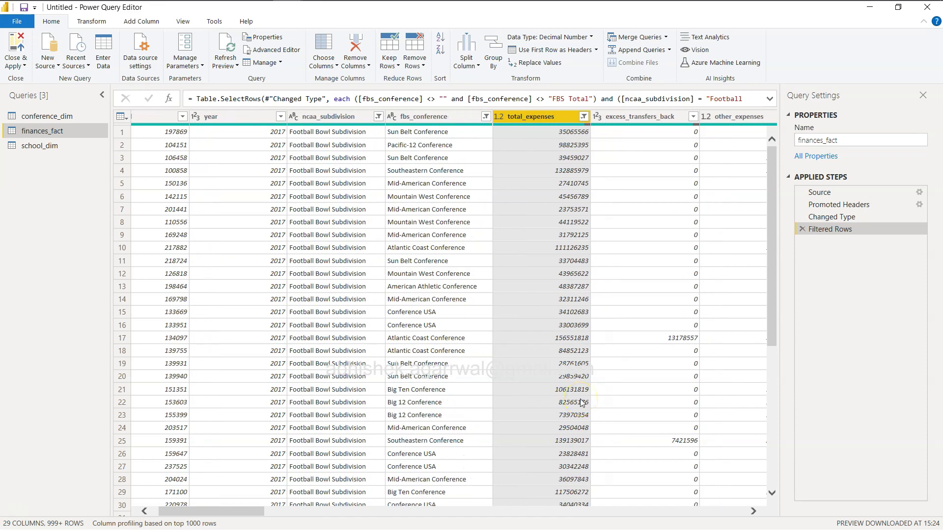
Switch to the finances_fact workbook in Excel and go down total_expenses from its header to row 56.
key("alt+Tab")
key("Down")
key("Down")
key("Down")
key("Down")
key("Down")
key("Down")
key("Down")
key("Down")
key("Down")
key("Down")
key("Down")
key("Down")
key("Down")
key("Down")
key("Down")
key("Down")
key("Down")
key("Down")
key("Down")
key("Down")
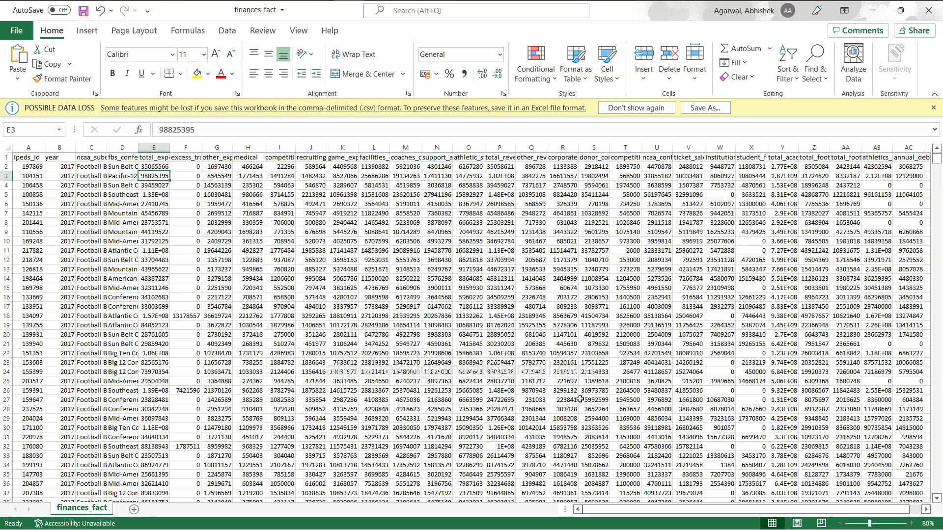
key("Up")
key("Up")
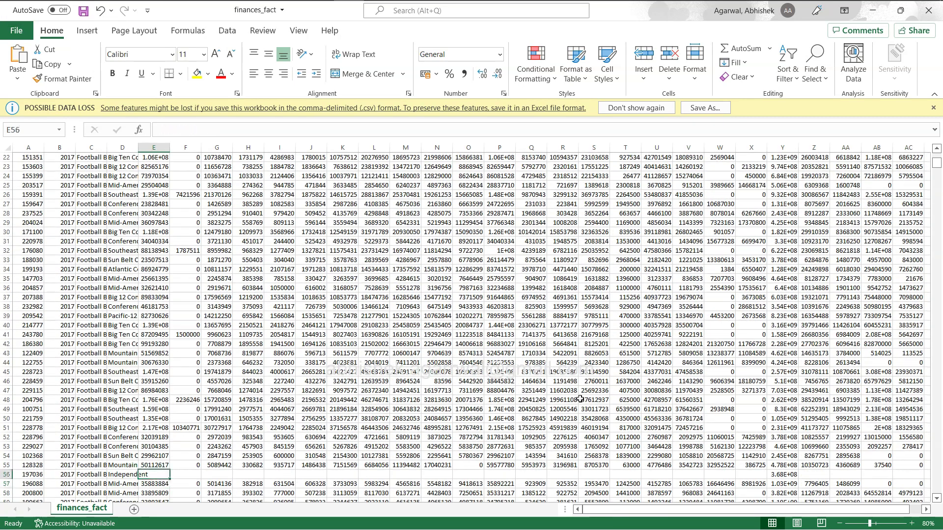
Trace the gaps in the total_expenses column from row 56 down to row 847.
key("ctrl+Down")
key("ctrl+Down")
key("ctrl+Down")
key("ctrl+Down")
key("ctrl+Down")
key("ctrl+Down")
key("ctrl+Down")
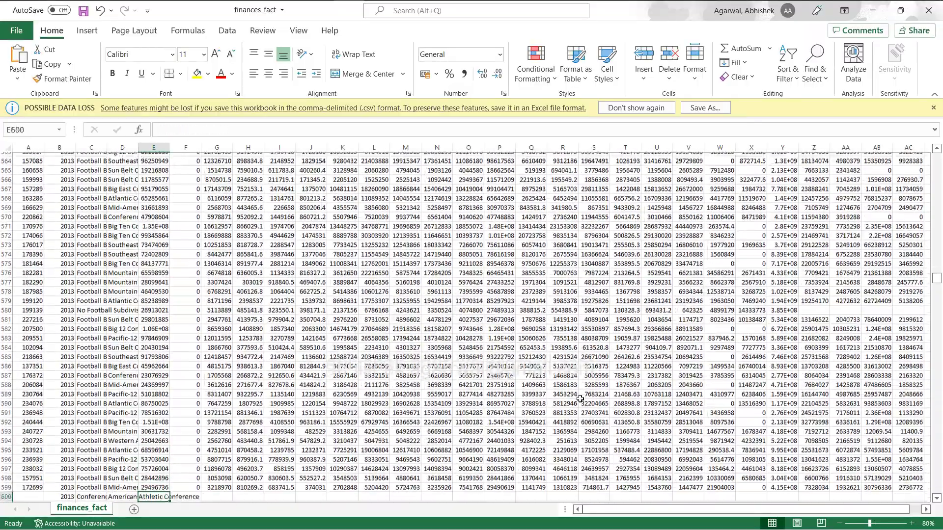
key("ctrl+Down")
key("ctrl+Down")
key("ctrl+Down")
key("ctrl+Down")
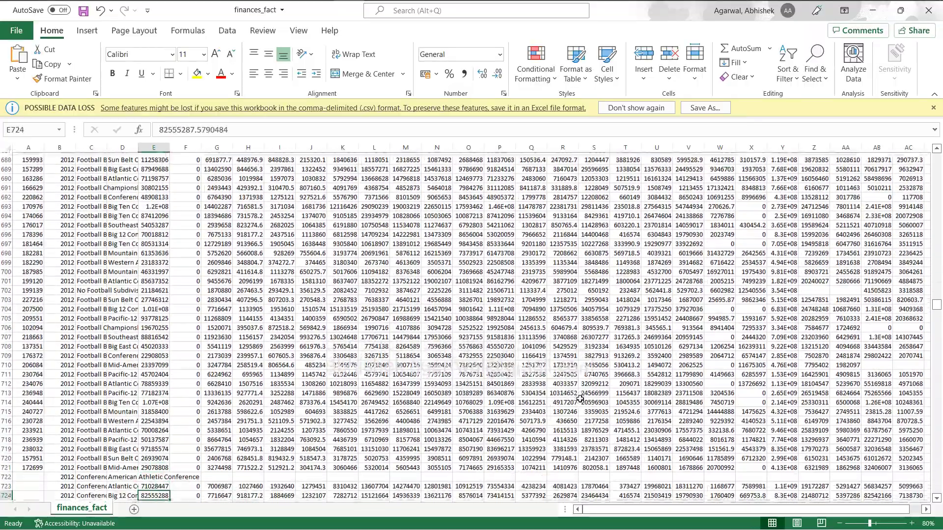
key("ctrl+Down")
key("ctrl+Down")
key("ctrl+Down")
key("ctrl+Down")
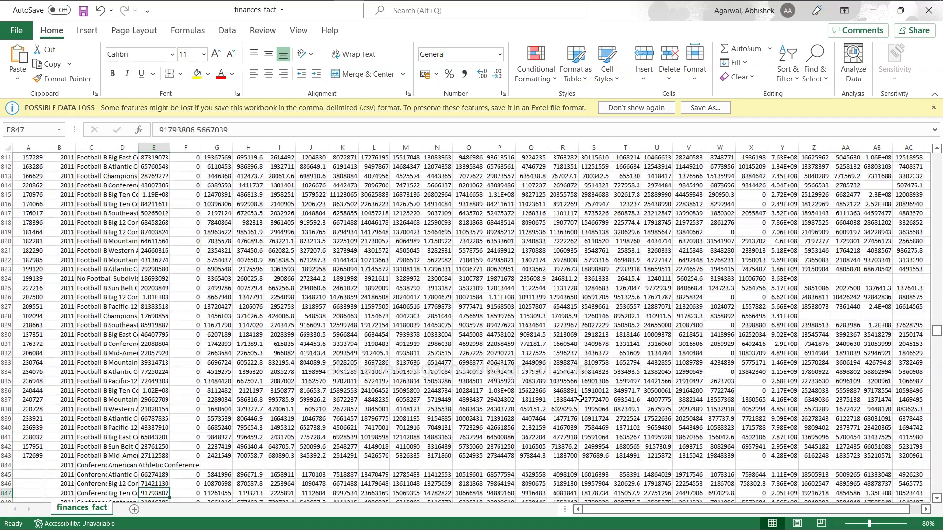
Return to Power Query Editor and examine the finances_fact columns from total_expenses through support_and_admin_compensation and back.
key("alt+Tab")
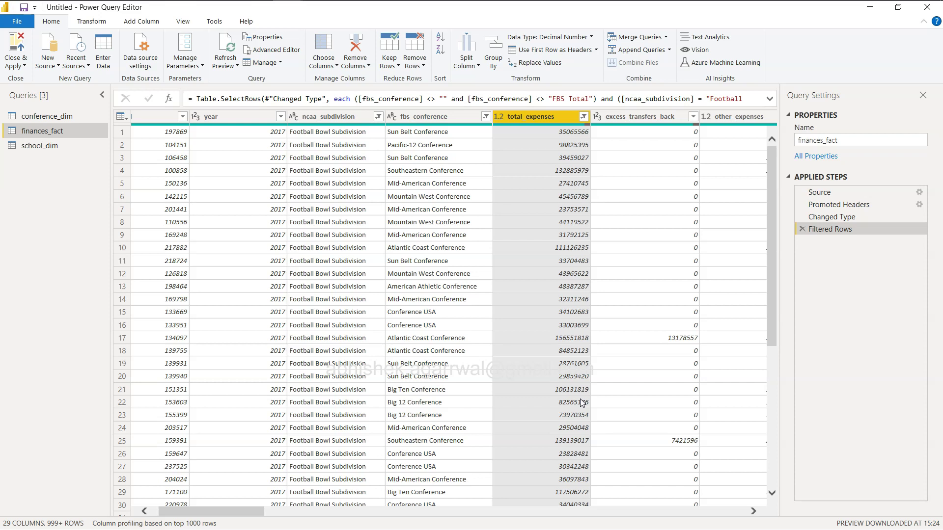
left_click(564, 170)
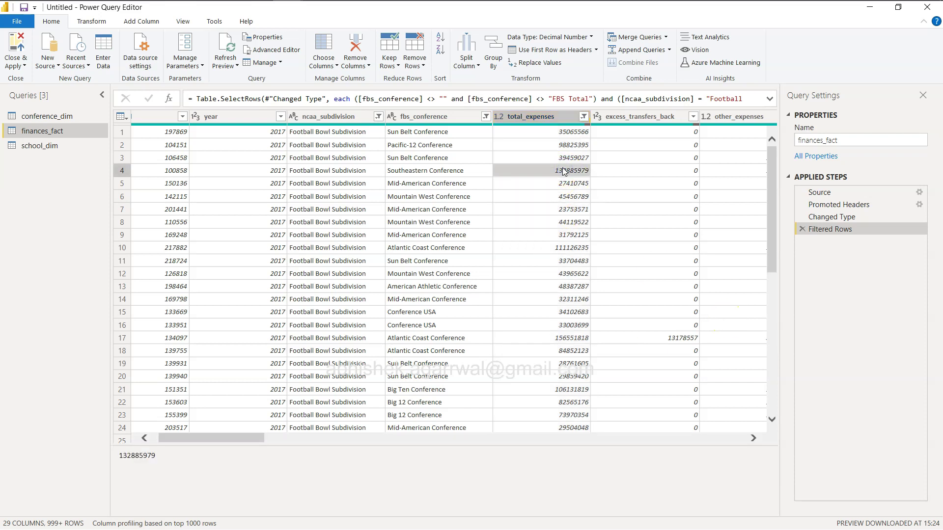
scroll(564, 171, "right", 6)
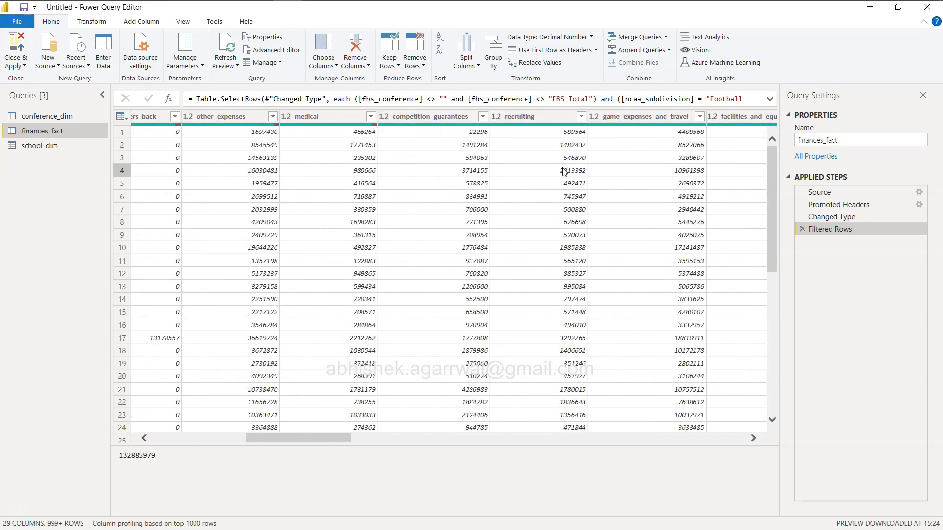
scroll(420, 193, "right", 5)
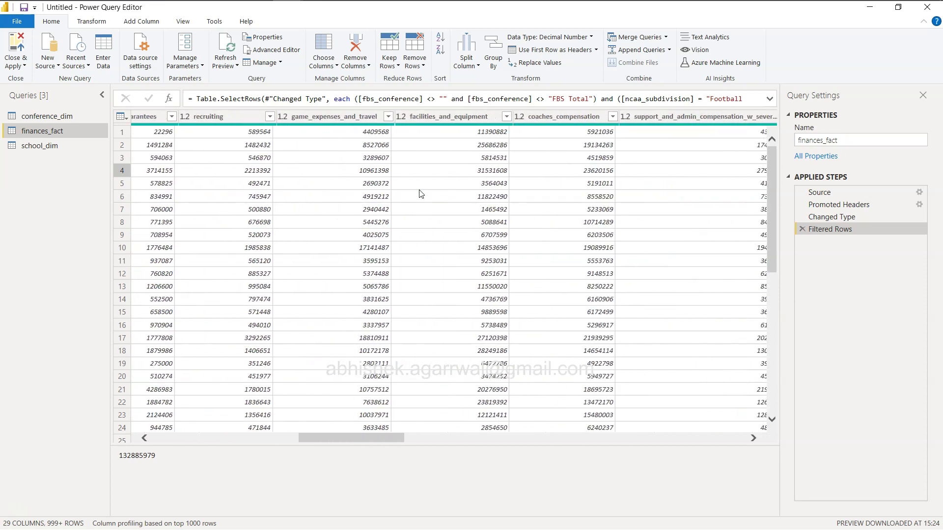
scroll(420, 193, "left", 8)
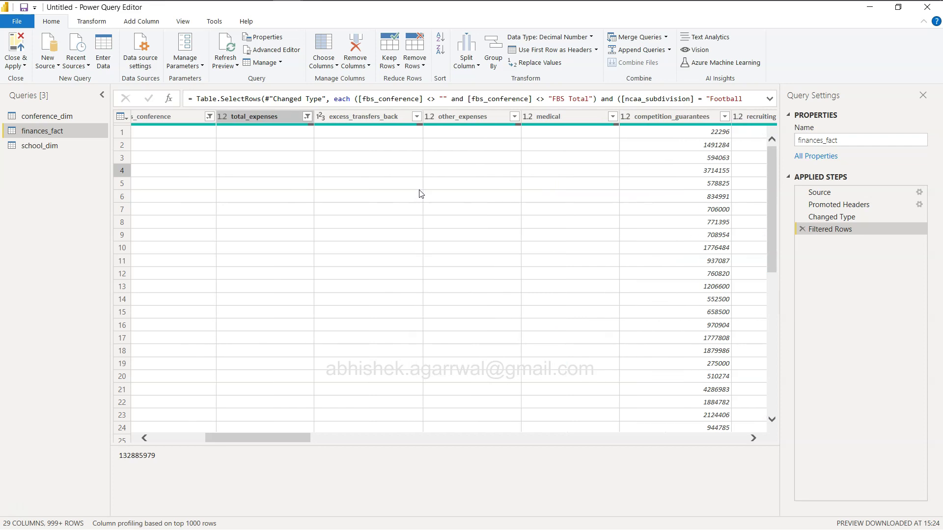
scroll(420, 193, "left", 1)
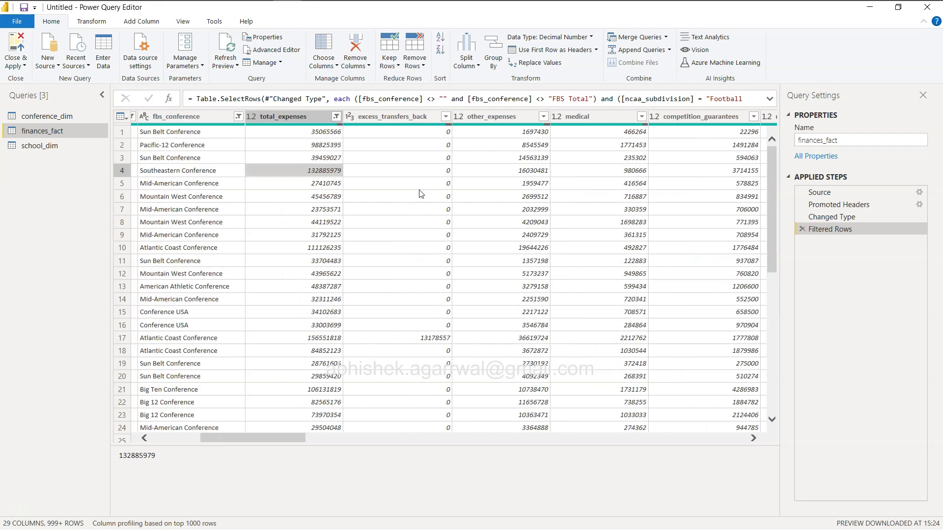
scroll(356, 191, "left", 1)
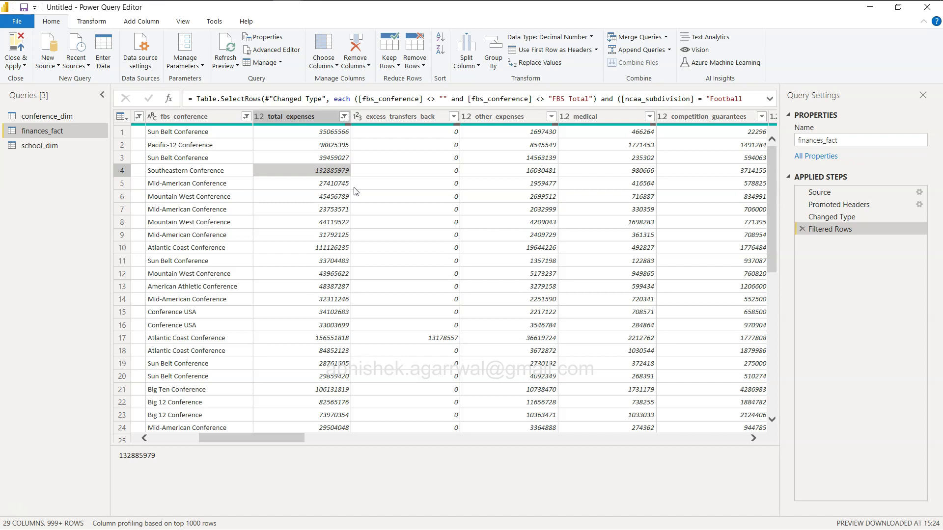
key("Up")
key("Up")
Change the data type of the total_expenses column to Fixed decimal number.
left_click(261, 120)
left_click(260, 118)
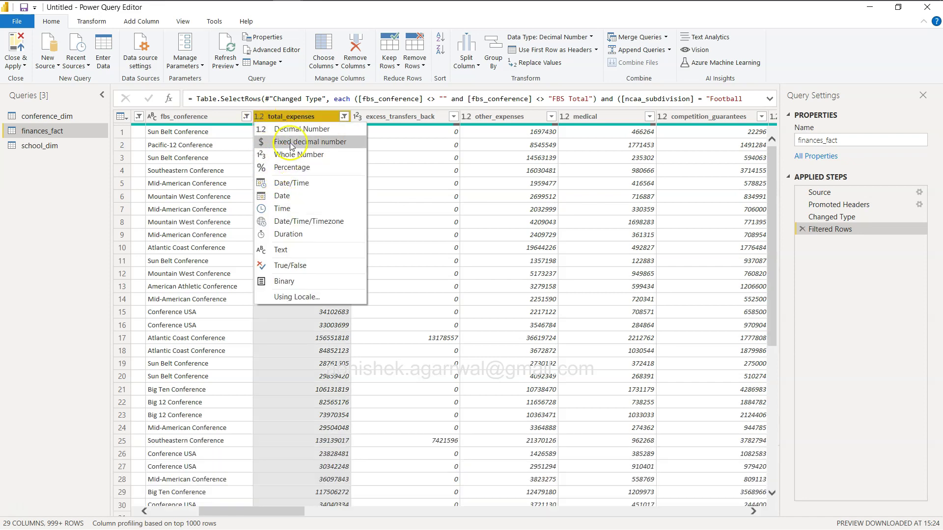
left_click(269, 145)
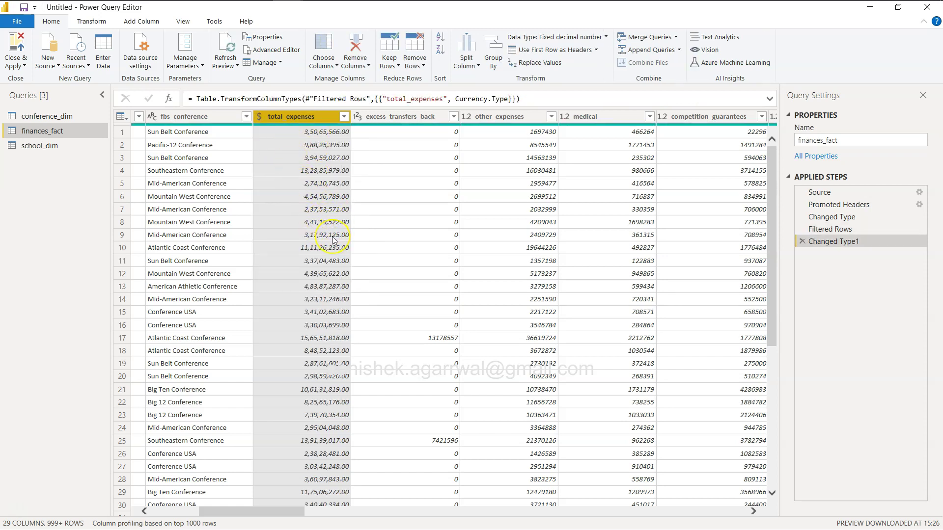
scroll(332, 239, "down", 5)
scroll(317, 192, "up", 5)
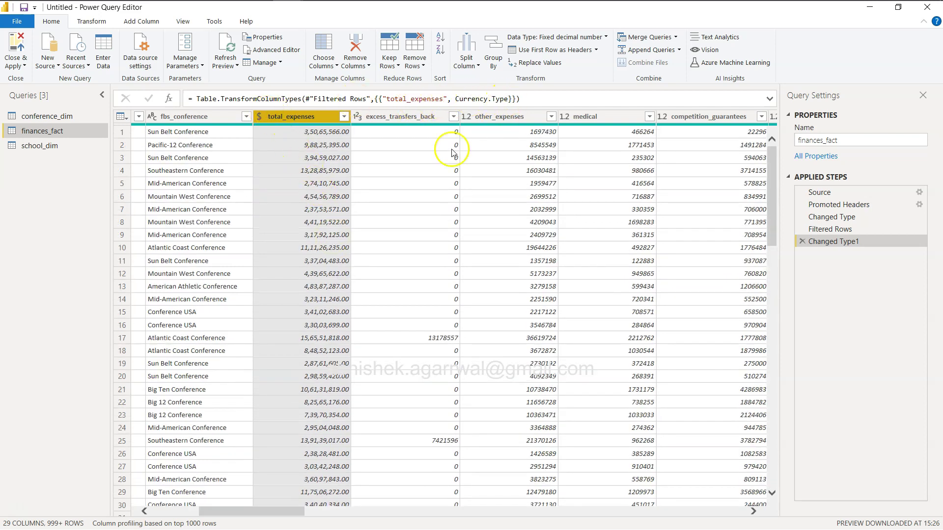
Change the data type of the excess_transfers_back column to Fixed decimal number.
left_click(358, 117)
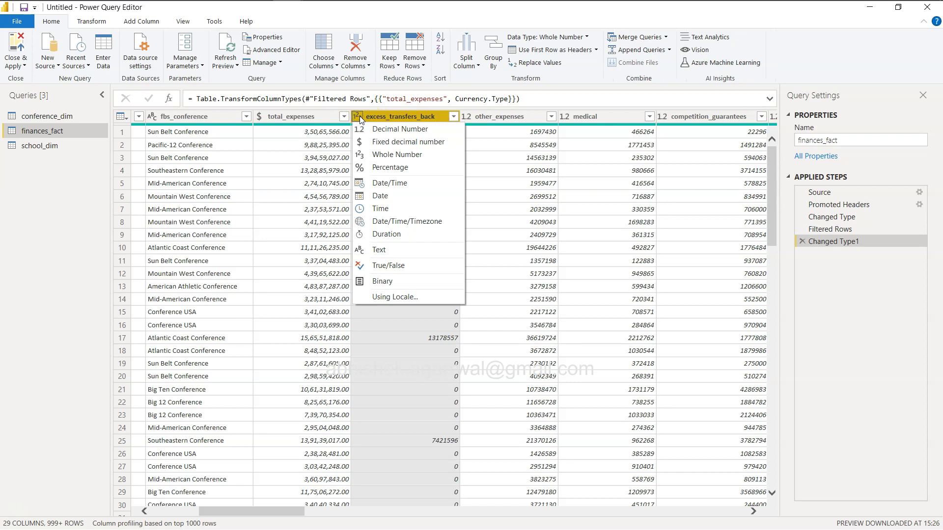
left_click(383, 146)
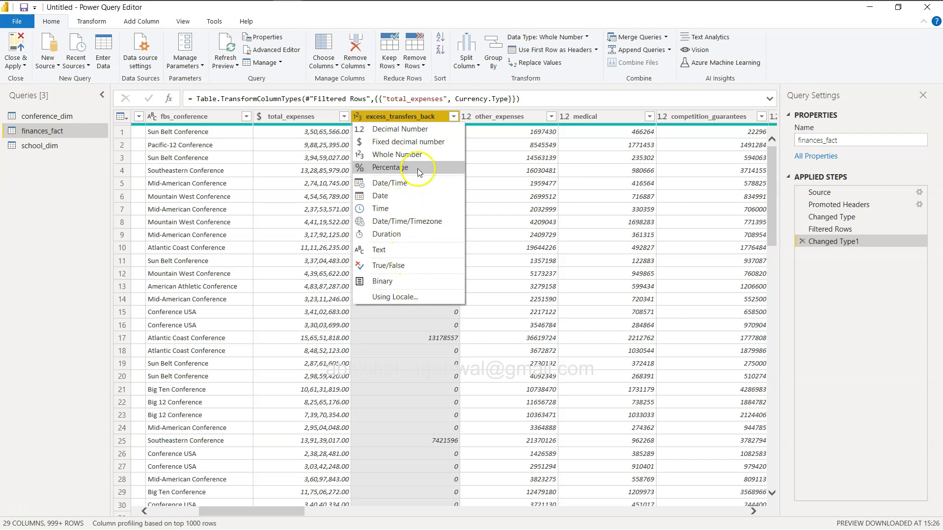
left_click(432, 141)
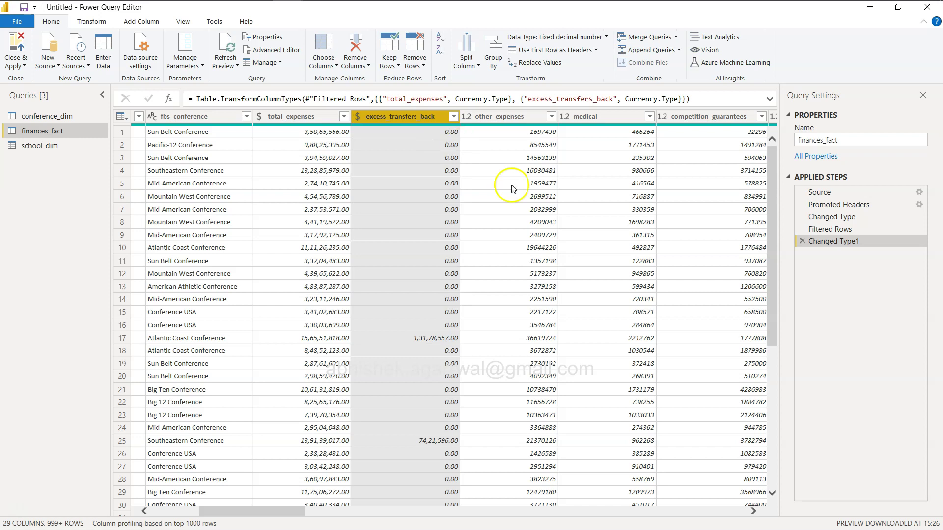
Check the type choices for other_expenses and look across the following amount columns of finances_fact.
left_click(466, 117)
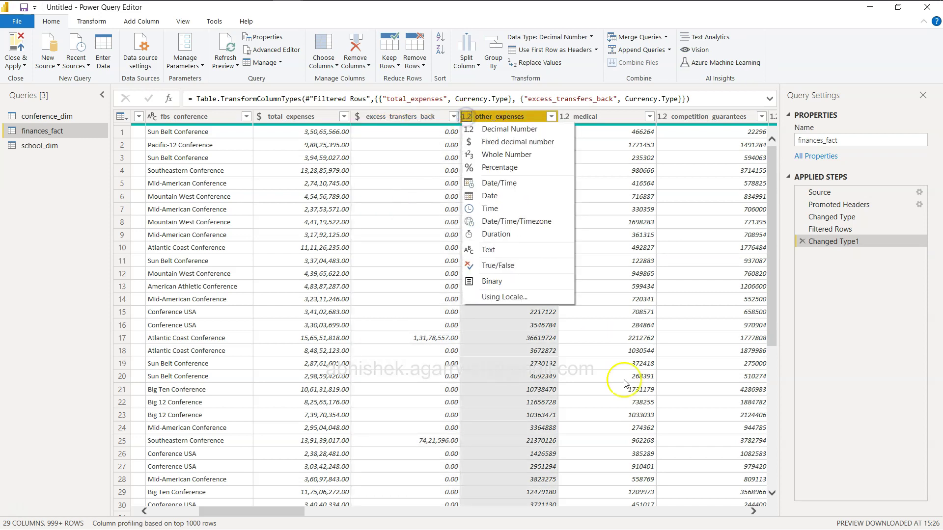
left_click(657, 327)
scroll(658, 331, "right", 10)
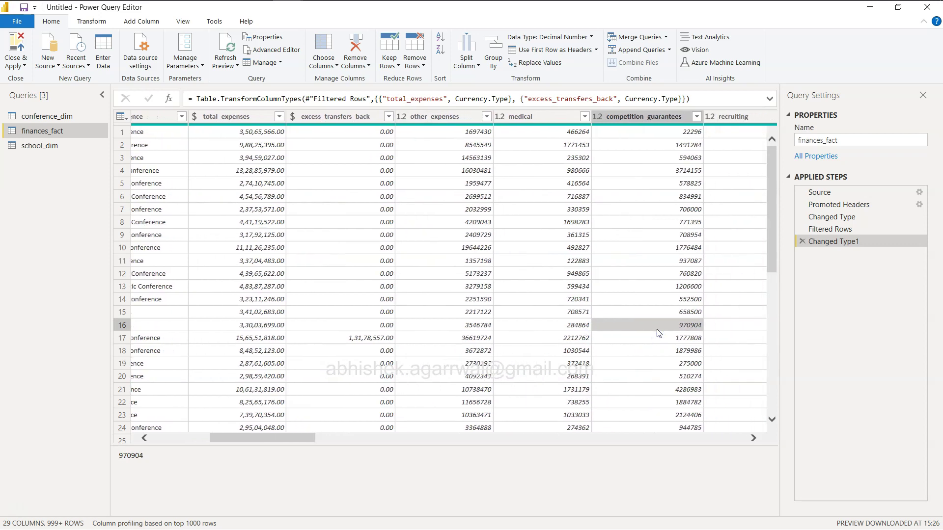
scroll(657, 332, "left", 10)
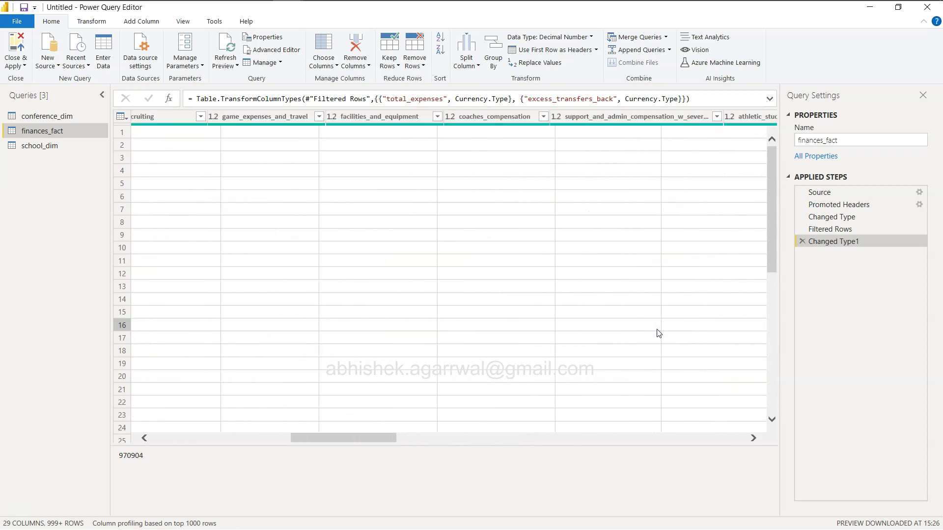